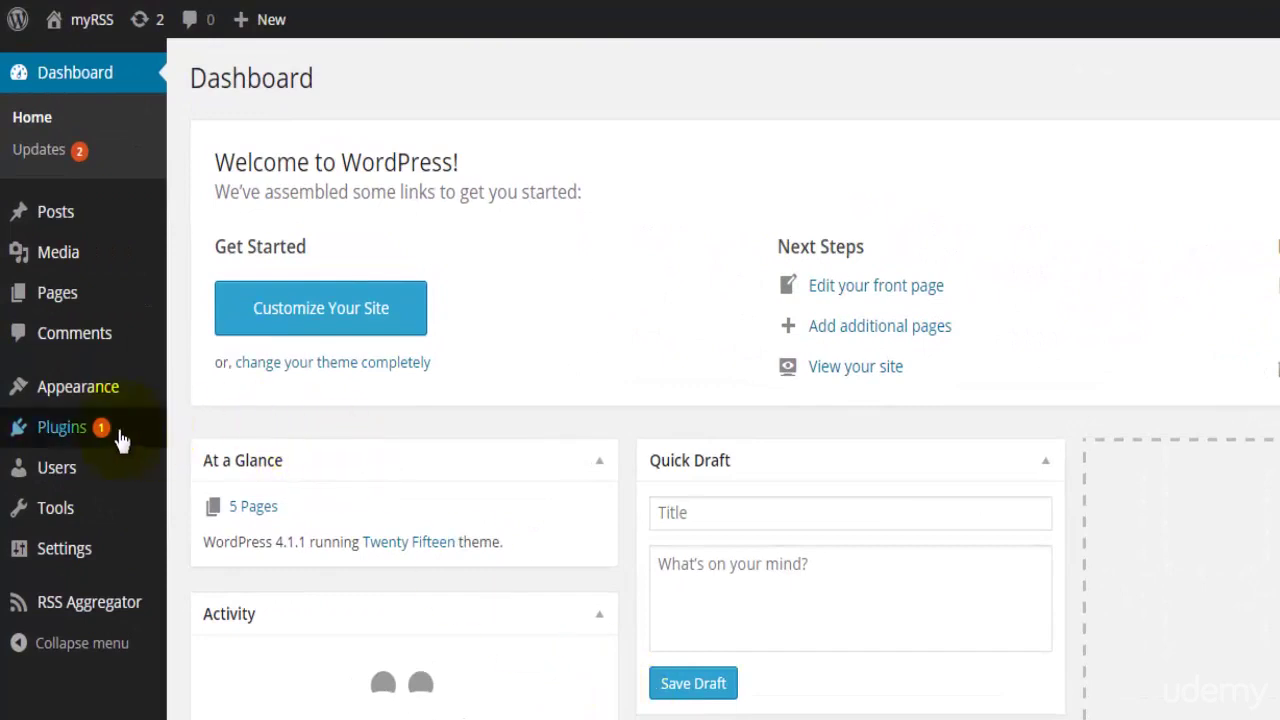
Open the Add-Ons page of the RSS Aggregator plugin to view the available add-ons.
{"action": "mouse_move", "coordinate": [114, 431]}
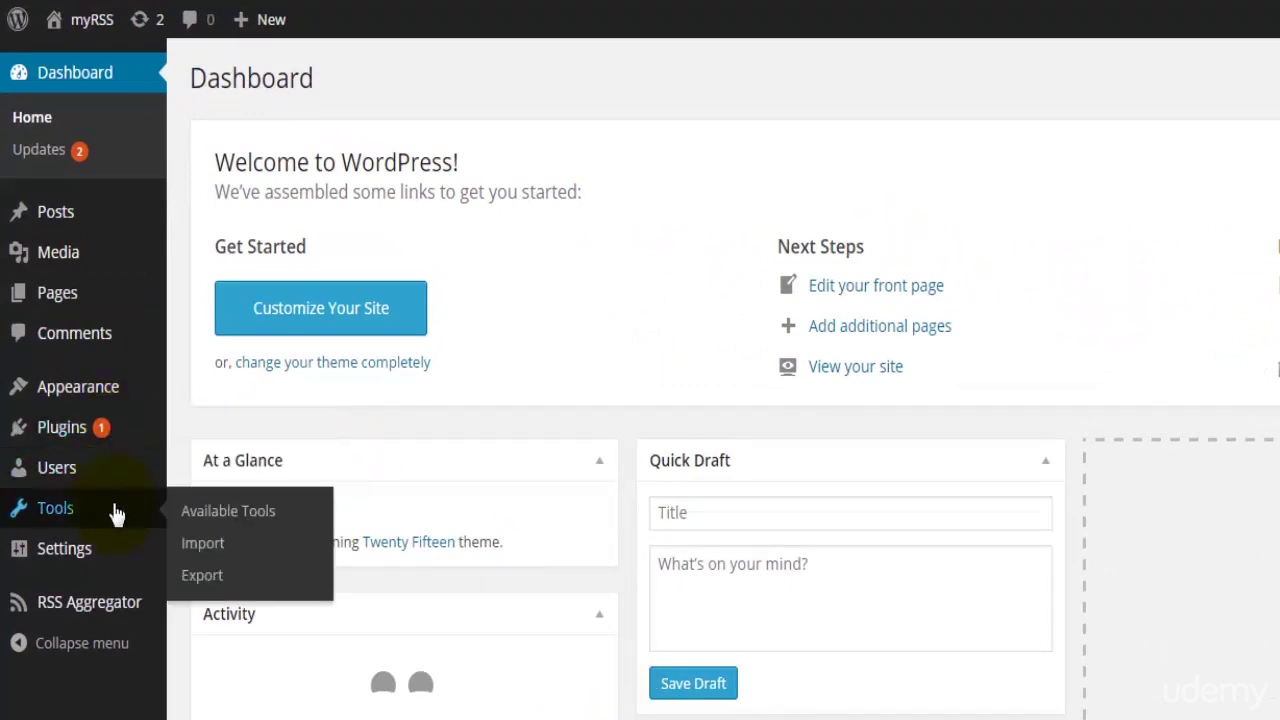
{"action": "mouse_move", "coordinate": [113, 558]}
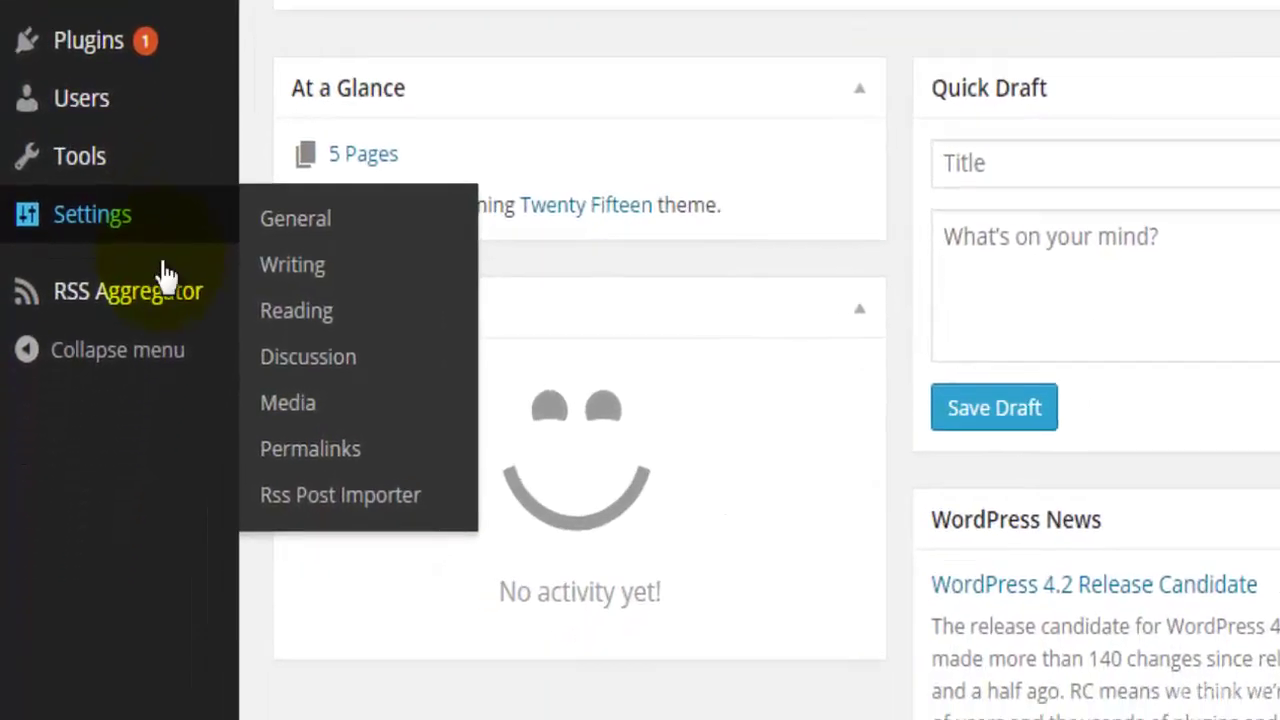
{"action": "mouse_move", "coordinate": [114, 598]}
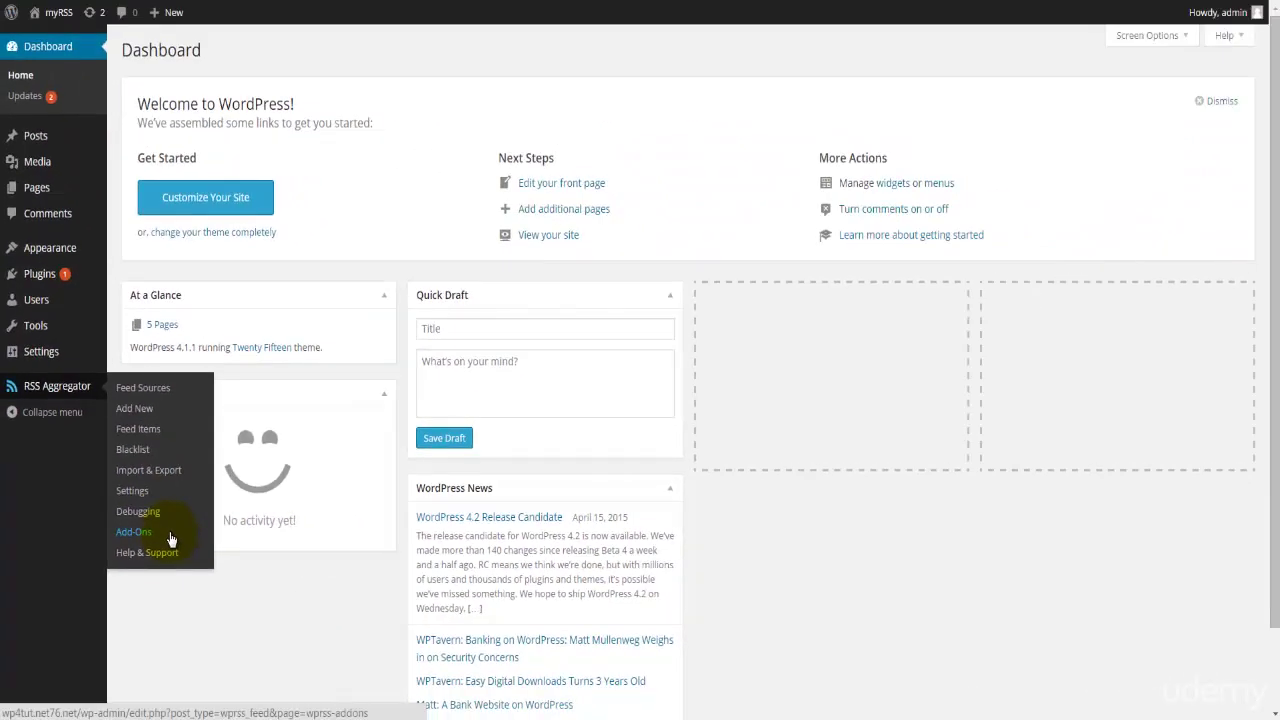
{"action": "left_click", "coordinate": [141, 532]}
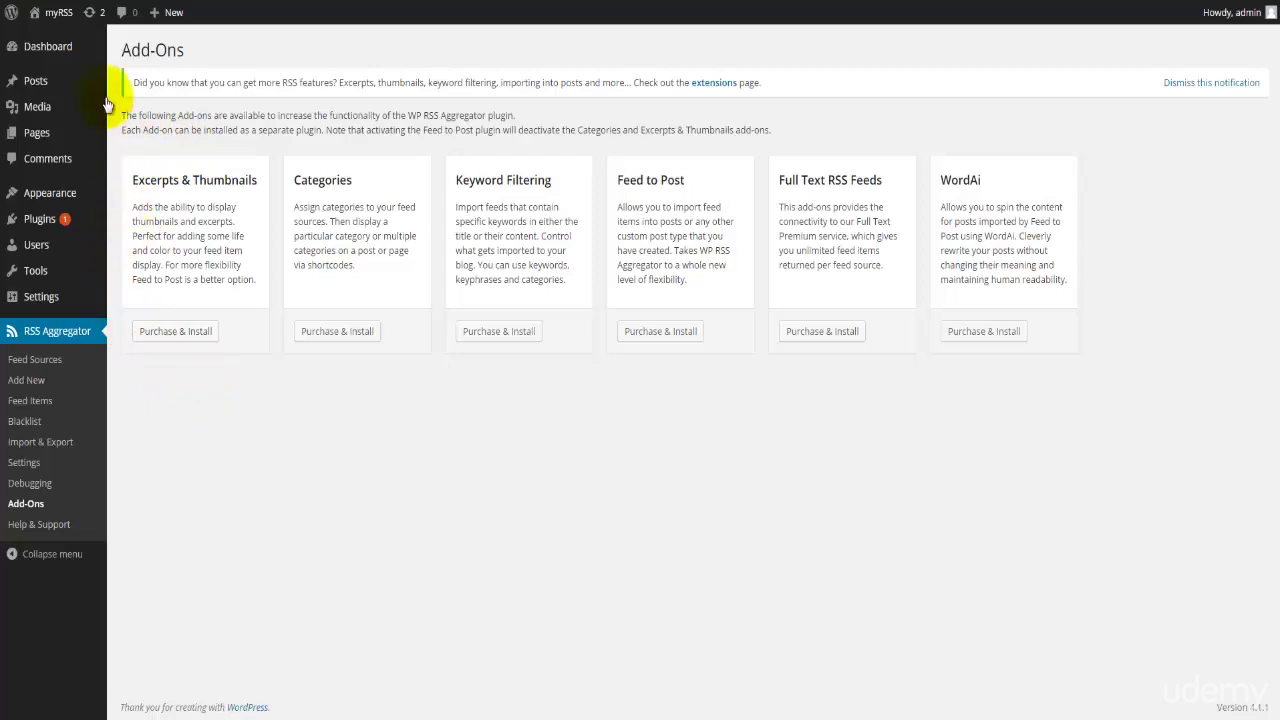
Visit the myRSS site in a new tab and examine the feed items listed on its Home page.
{"action": "mouse_move", "coordinate": [50, 14]}
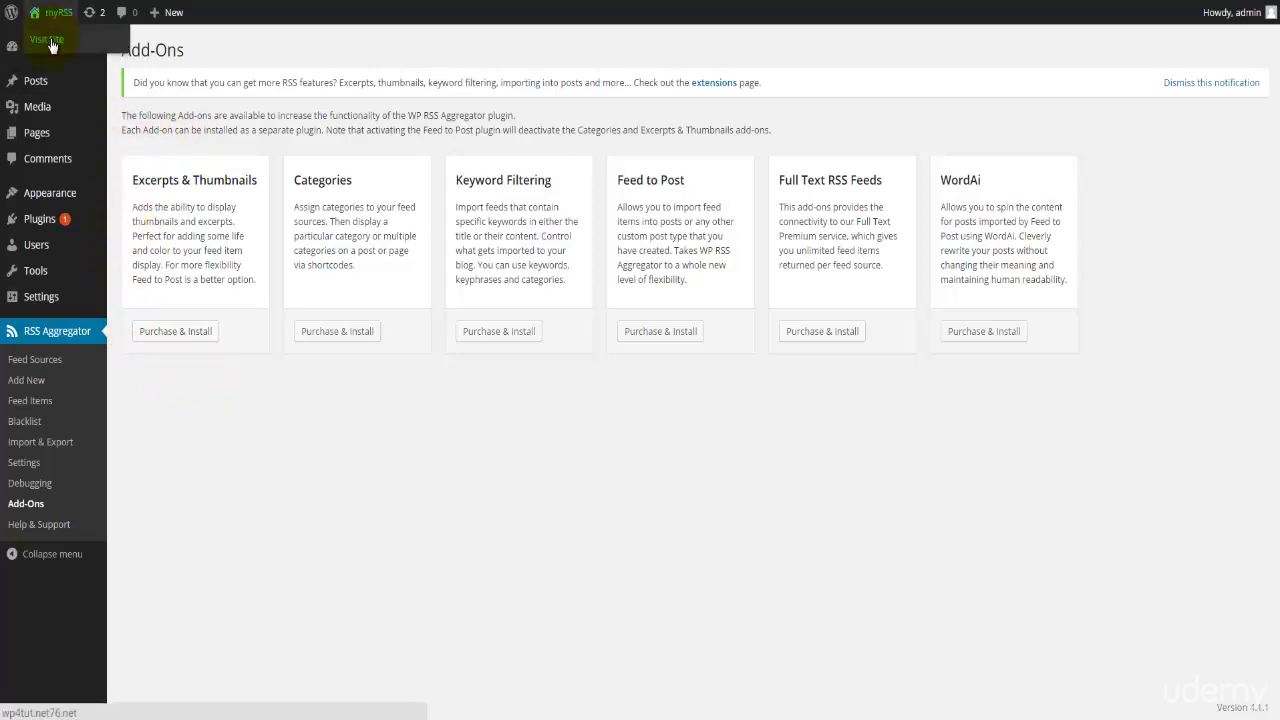
{"action": "right_click", "coordinate": [51, 40]}
{"action": "left_click", "coordinate": [70, 49]}
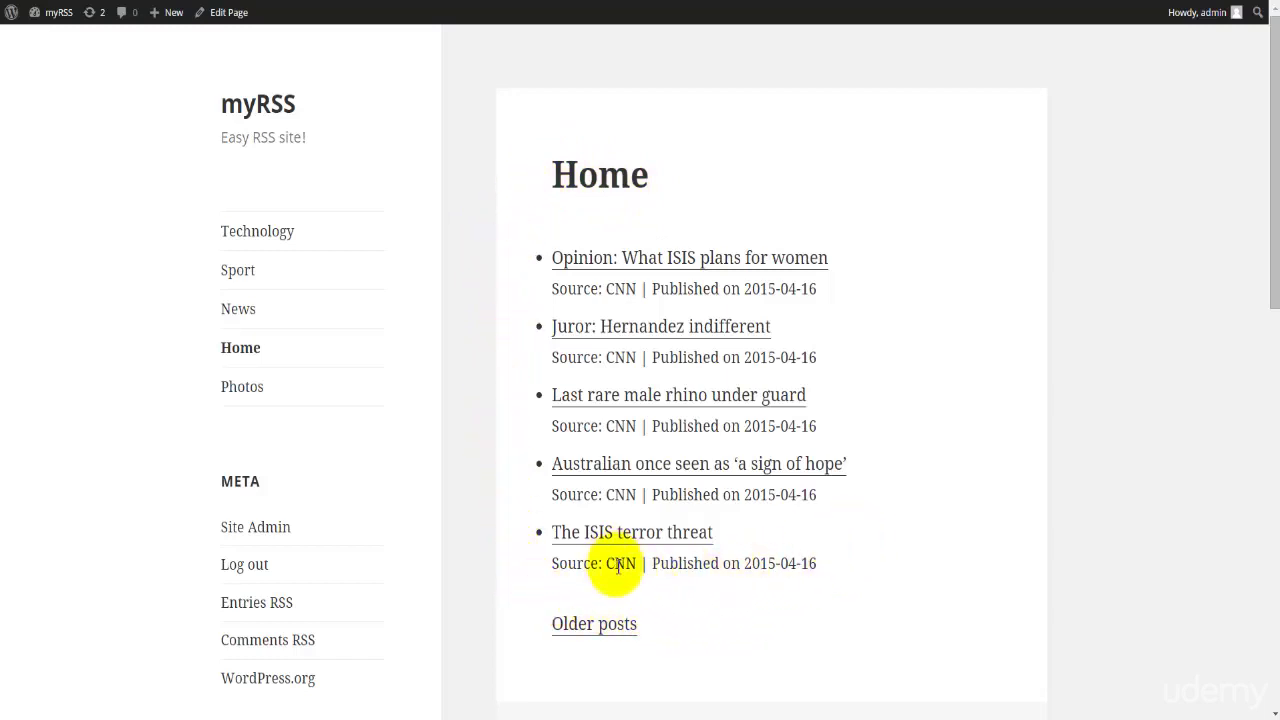
{"action": "left_click_drag", "start_coordinate": [618, 566], "coordinate": [663, 608]}
{"action": "left_click", "coordinate": [660, 604]}
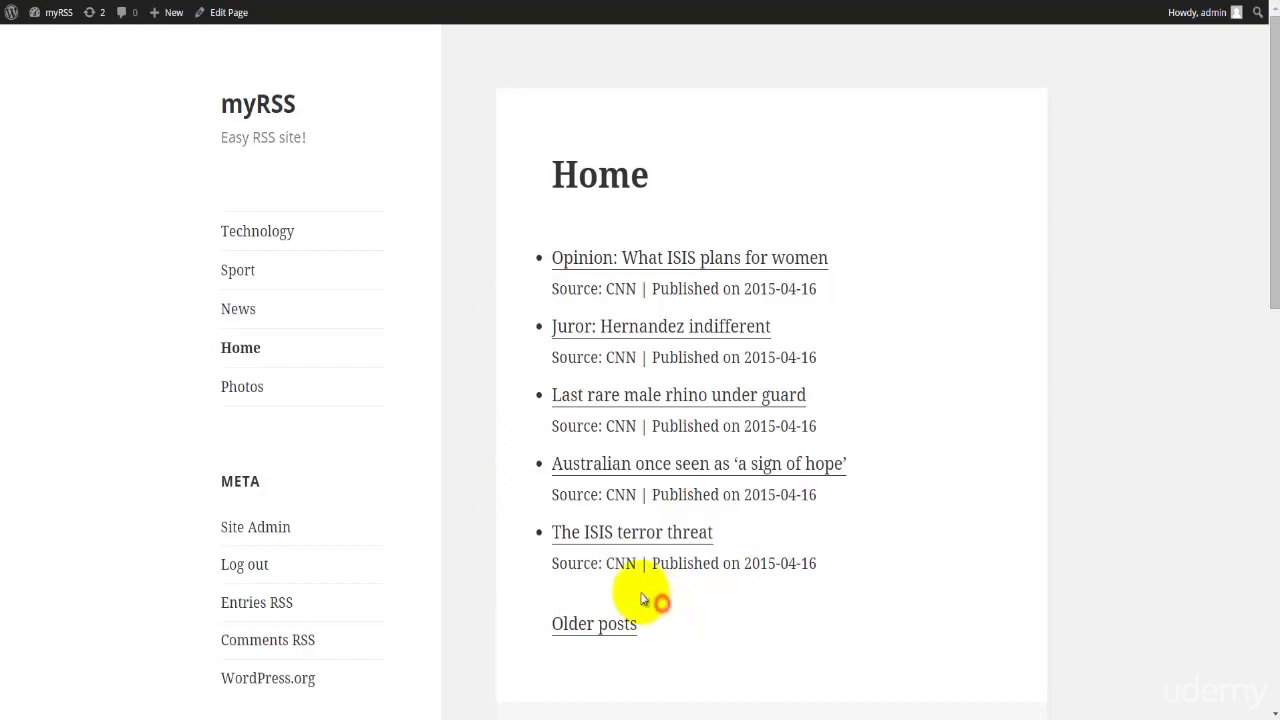
{"action": "left_click_drag", "start_coordinate": [618, 566], "coordinate": [693, 605]}
{"action": "left_click", "coordinate": [693, 605]}
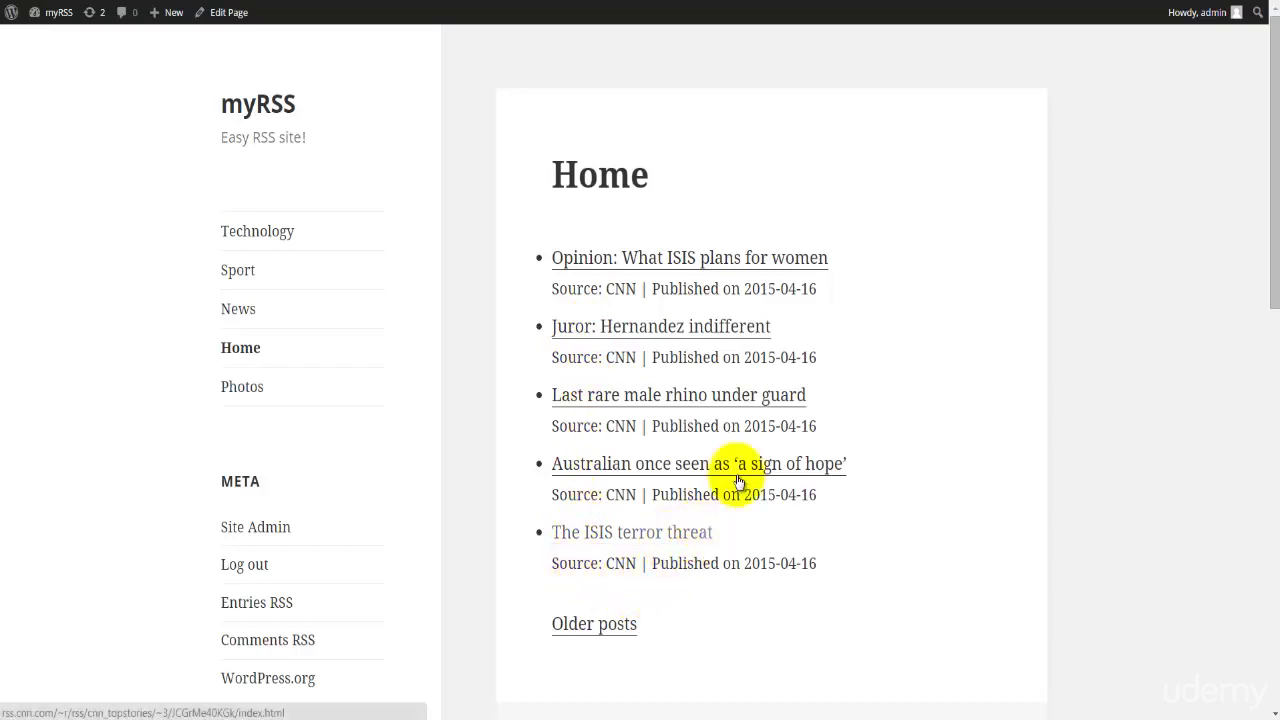
Preview the feed item "Opinion: What ISIS plans for women" in its lightbox, skim the article and close it.
{"action": "left_click", "coordinate": [587, 266]}
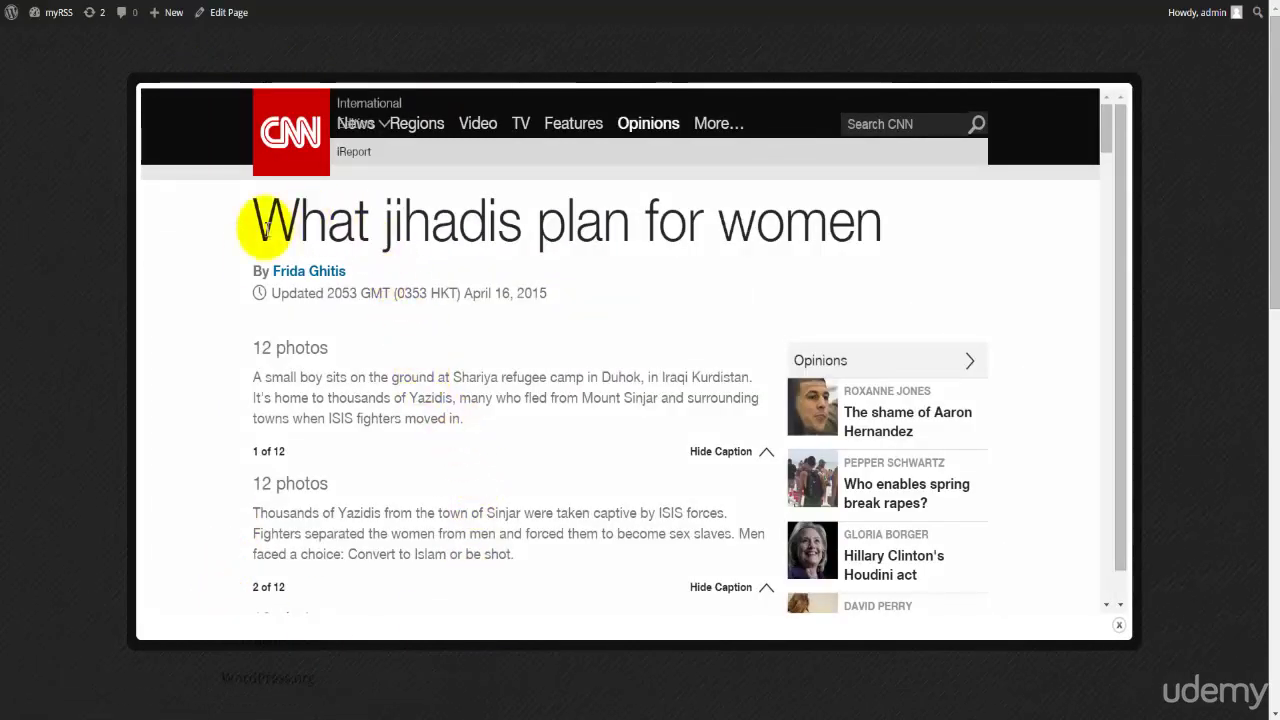
{"action": "scroll", "coordinate": [389, 350], "scroll_direction": "down", "scroll_amount": 3}
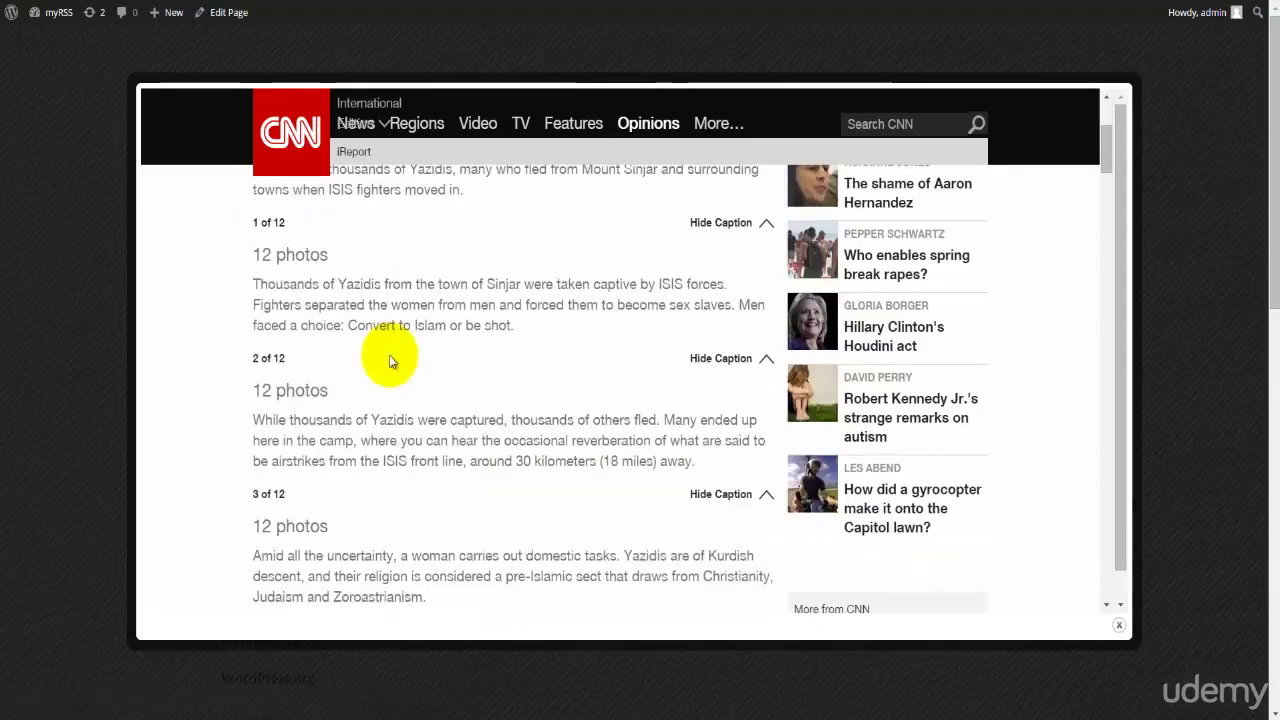
{"action": "scroll", "coordinate": [389, 355], "scroll_direction": "up", "scroll_amount": 3}
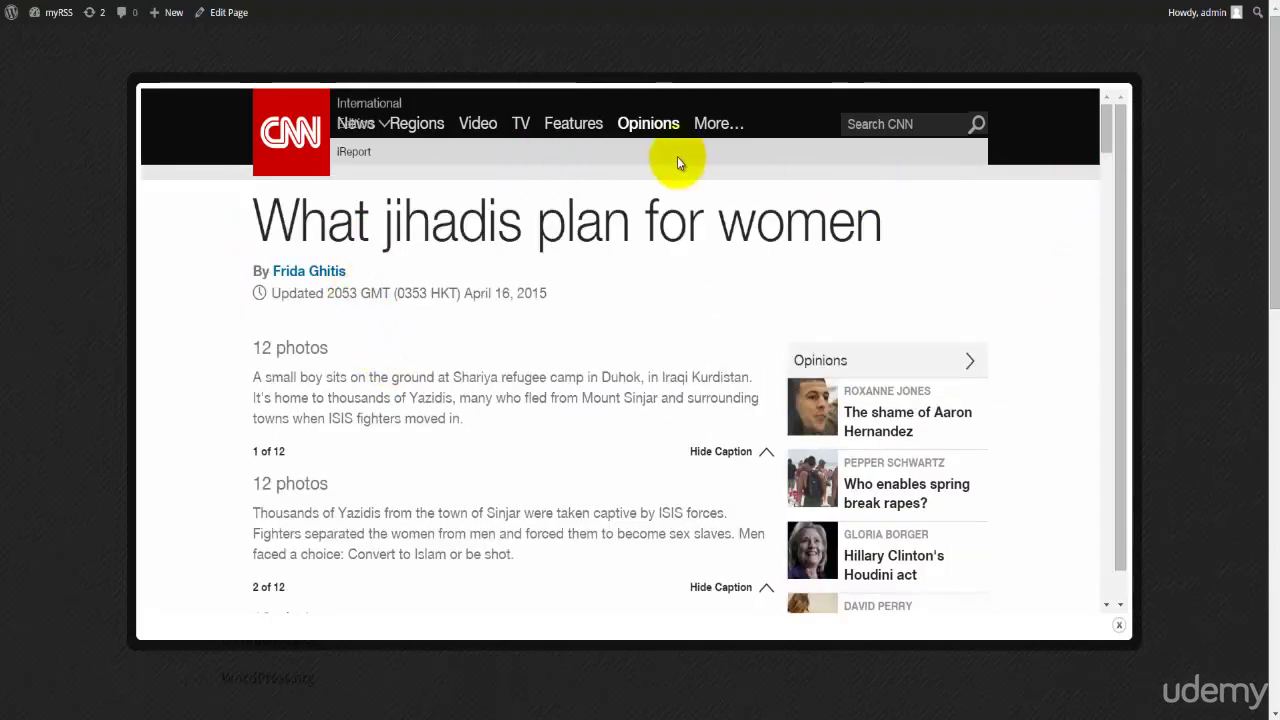
{"action": "key", "text": "Escape"}
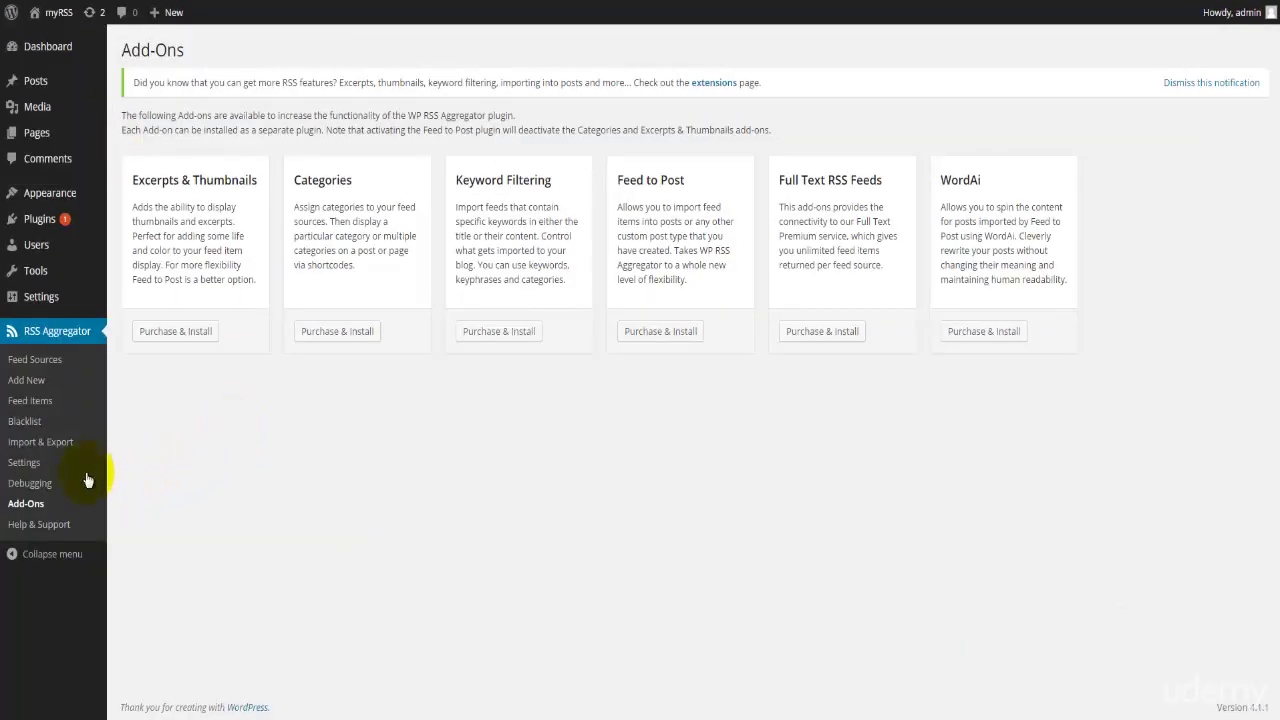
Open the RSS Aggregator plugin's settings and look over the general plugin, general display, source display and date display sections.
{"action": "left_click", "coordinate": [40, 465]}
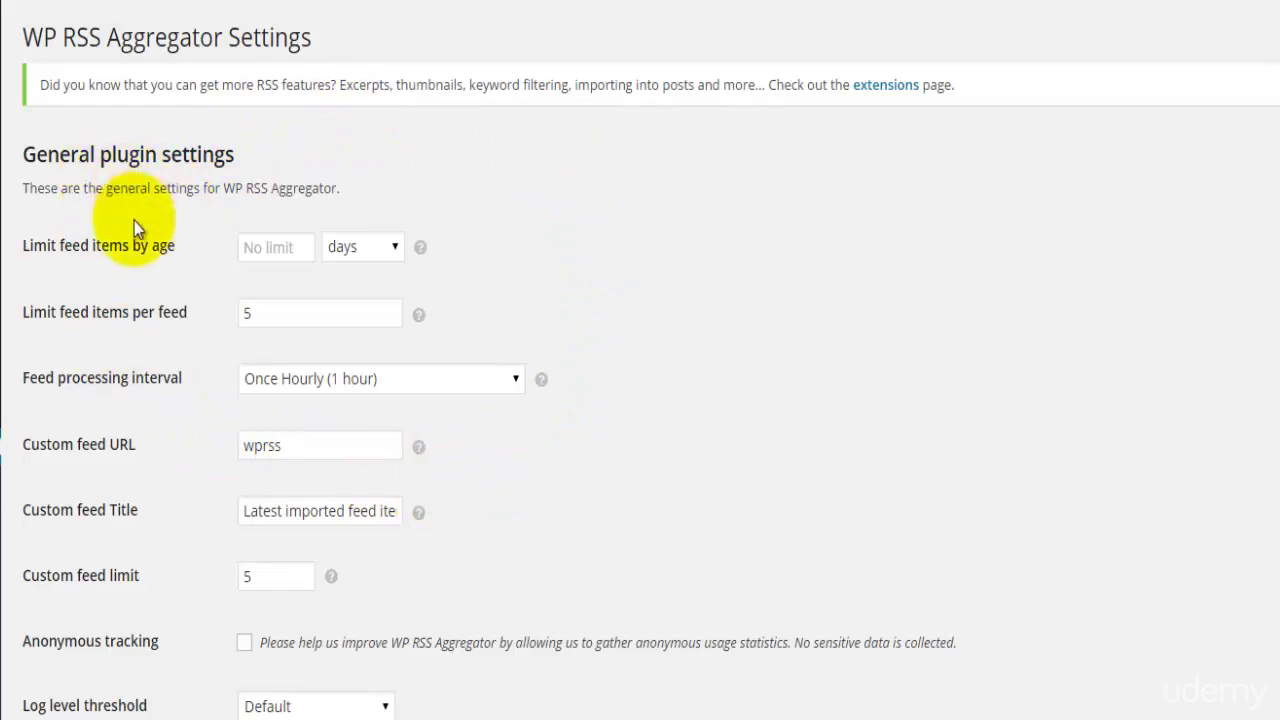
{"action": "scroll", "coordinate": [134, 221], "scroll_direction": "down", "scroll_amount": 2}
{"action": "scroll", "coordinate": [138, 222], "scroll_direction": "down", "scroll_amount": 3}
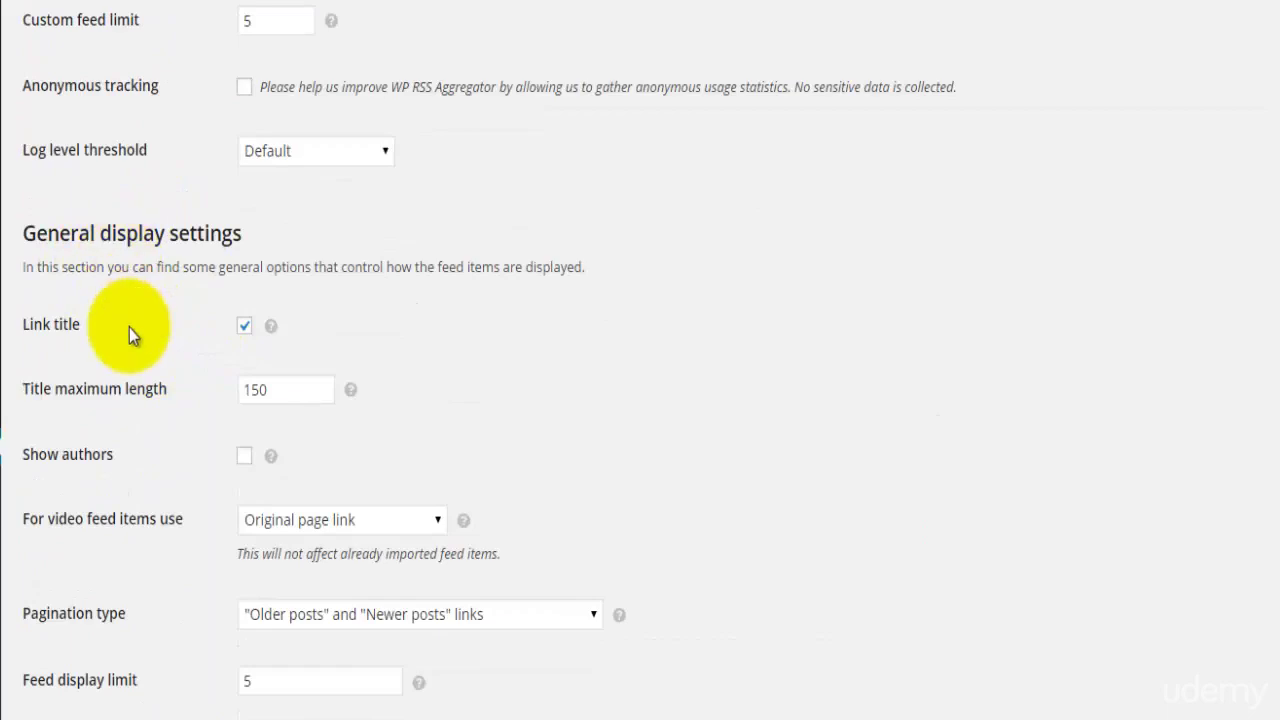
{"action": "scroll", "coordinate": [129, 330], "scroll_direction": "down", "scroll_amount": 2}
{"action": "scroll", "coordinate": [129, 330], "scroll_direction": "down", "scroll_amount": 2}
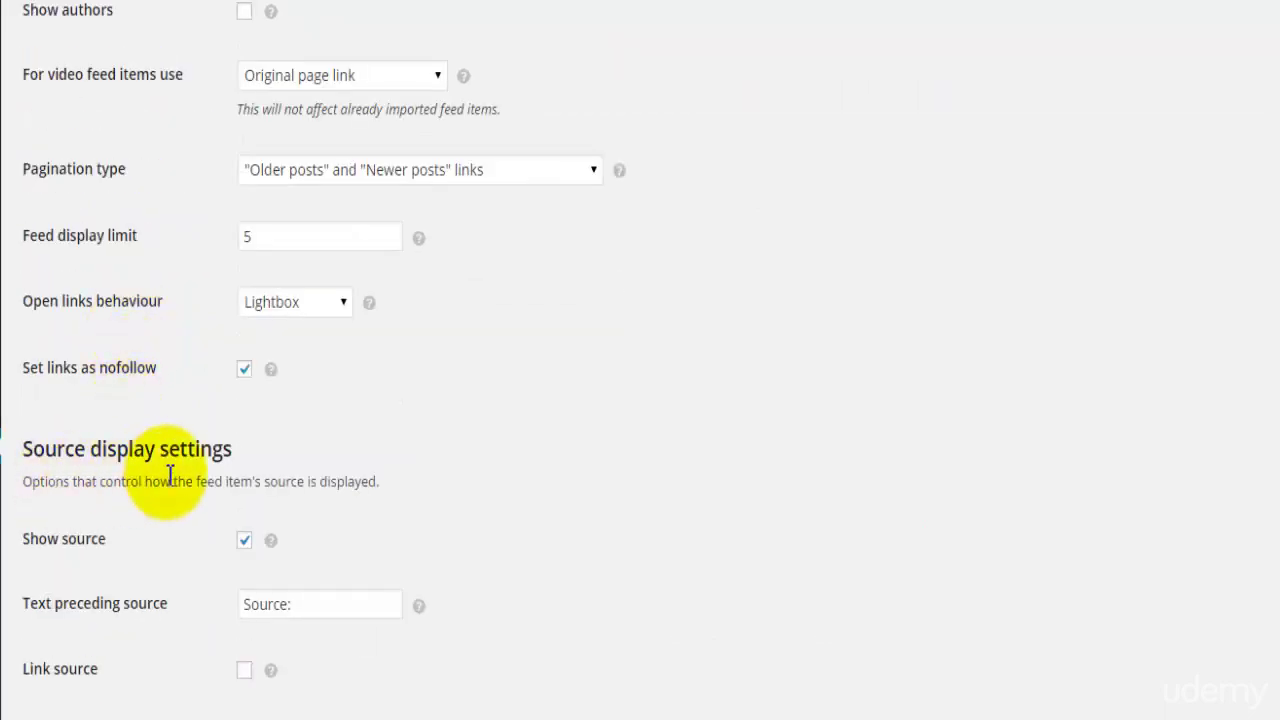
{"action": "scroll", "coordinate": [170, 474], "scroll_direction": "down", "scroll_amount": 2}
{"action": "scroll", "coordinate": [166, 474], "scroll_direction": "down", "scroll_amount": 2}
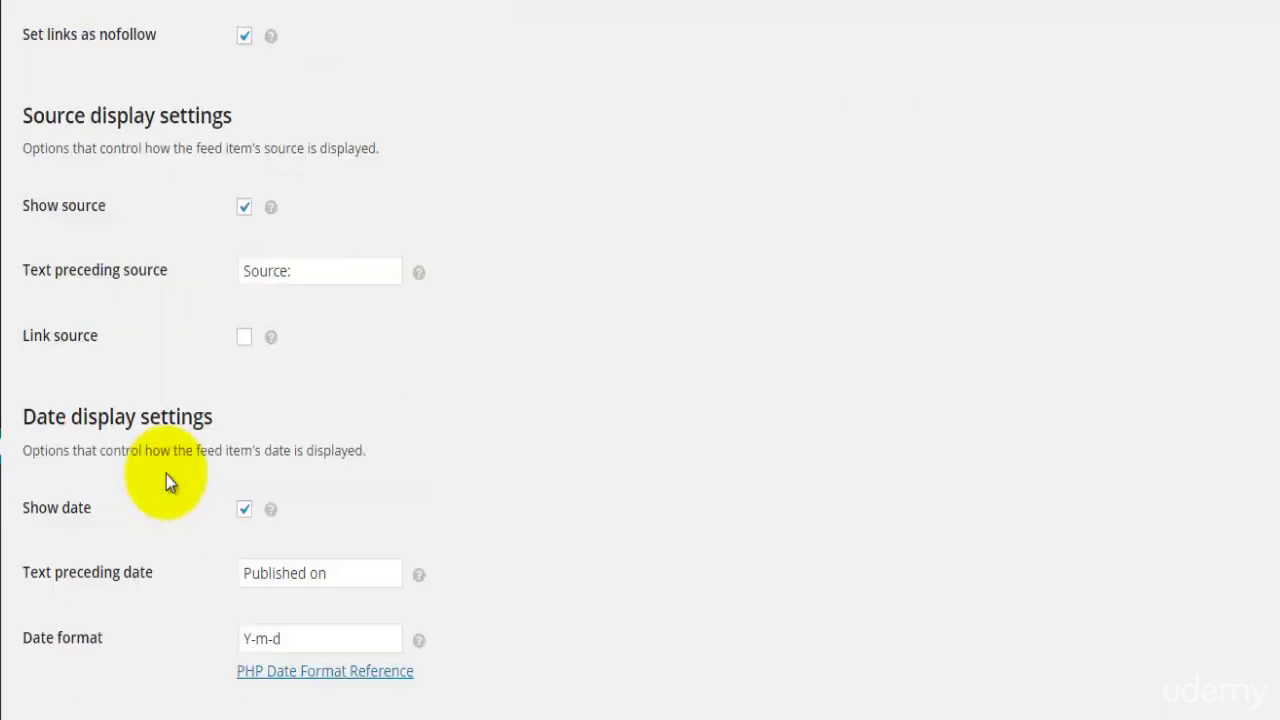
{"action": "scroll", "coordinate": [216, 699], "scroll_direction": "up", "scroll_amount": 5}
{"action": "scroll", "coordinate": [218, 697], "scroll_direction": "up", "scroll_amount": 10}
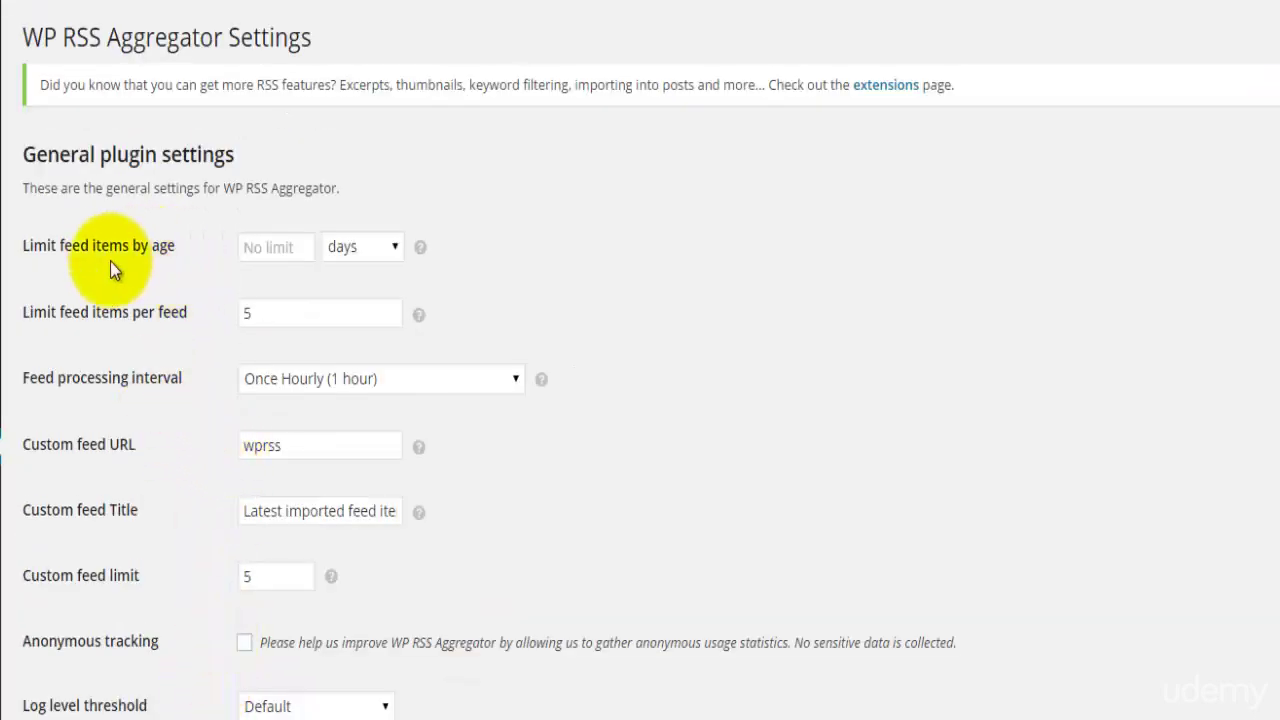
Examine the general settings that limit feed items by age and per feed.
{"action": "double_click", "coordinate": [163, 247]}
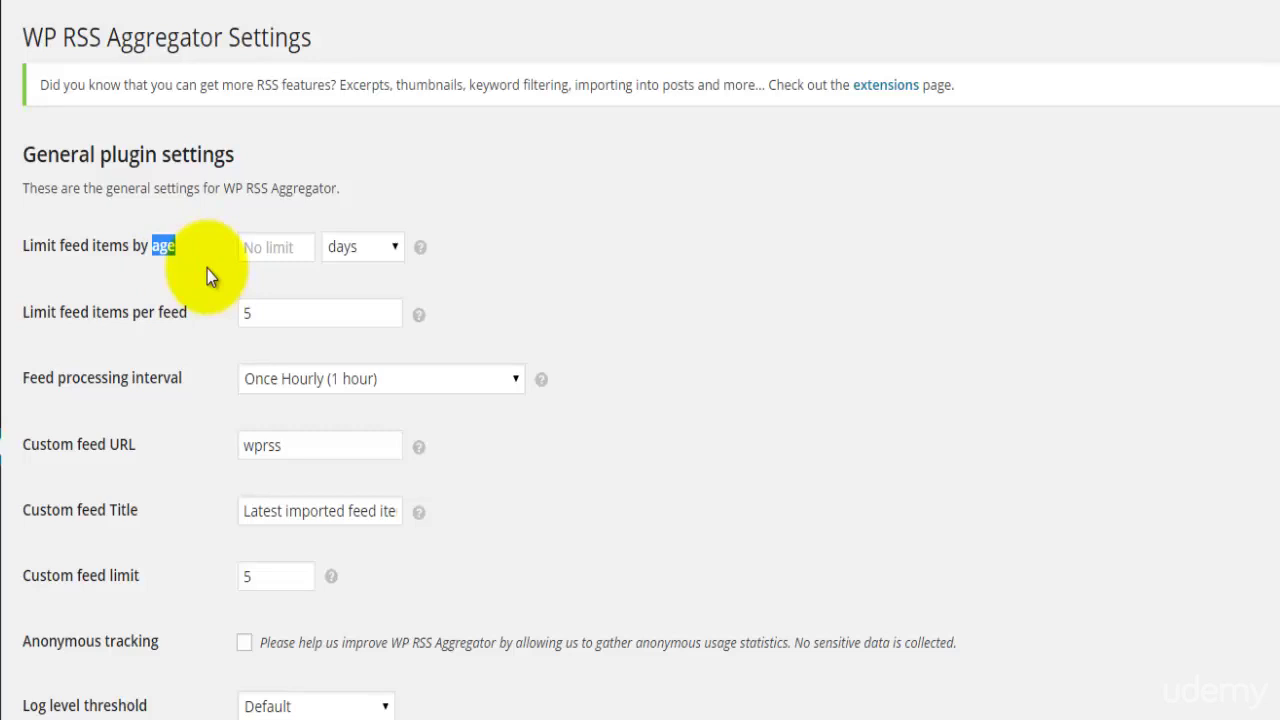
{"action": "left_click", "coordinate": [282, 248]}
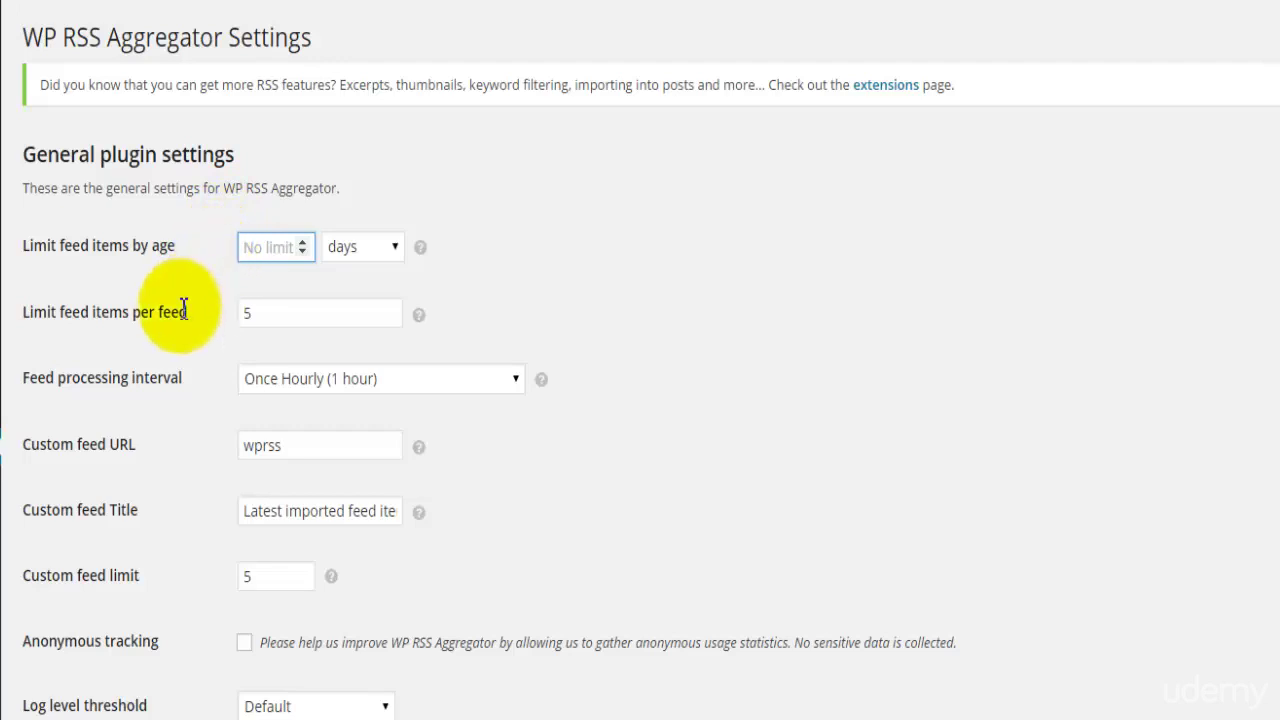
{"action": "double_click", "coordinate": [184, 306]}
{"action": "scroll", "coordinate": [210, 395], "scroll_direction": "down", "scroll_amount": 1}
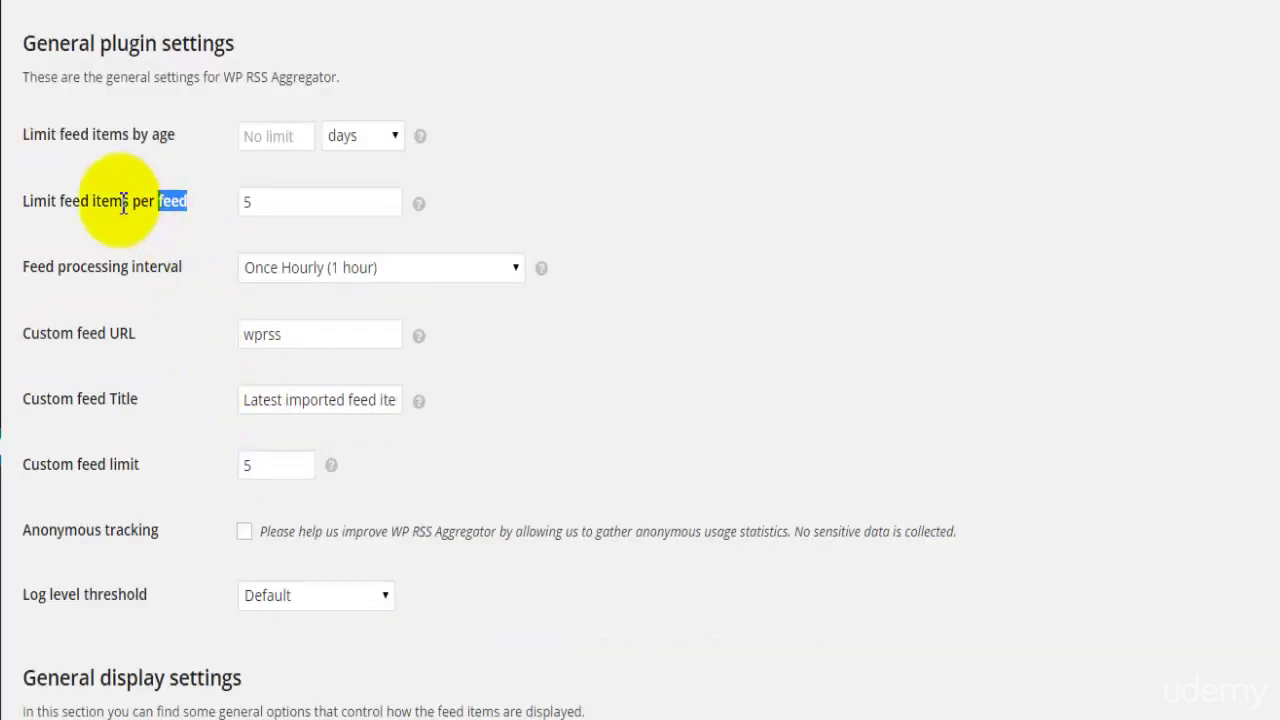
{"action": "left_click", "coordinate": [185, 238]}
{"action": "left_click", "coordinate": [251, 204]}
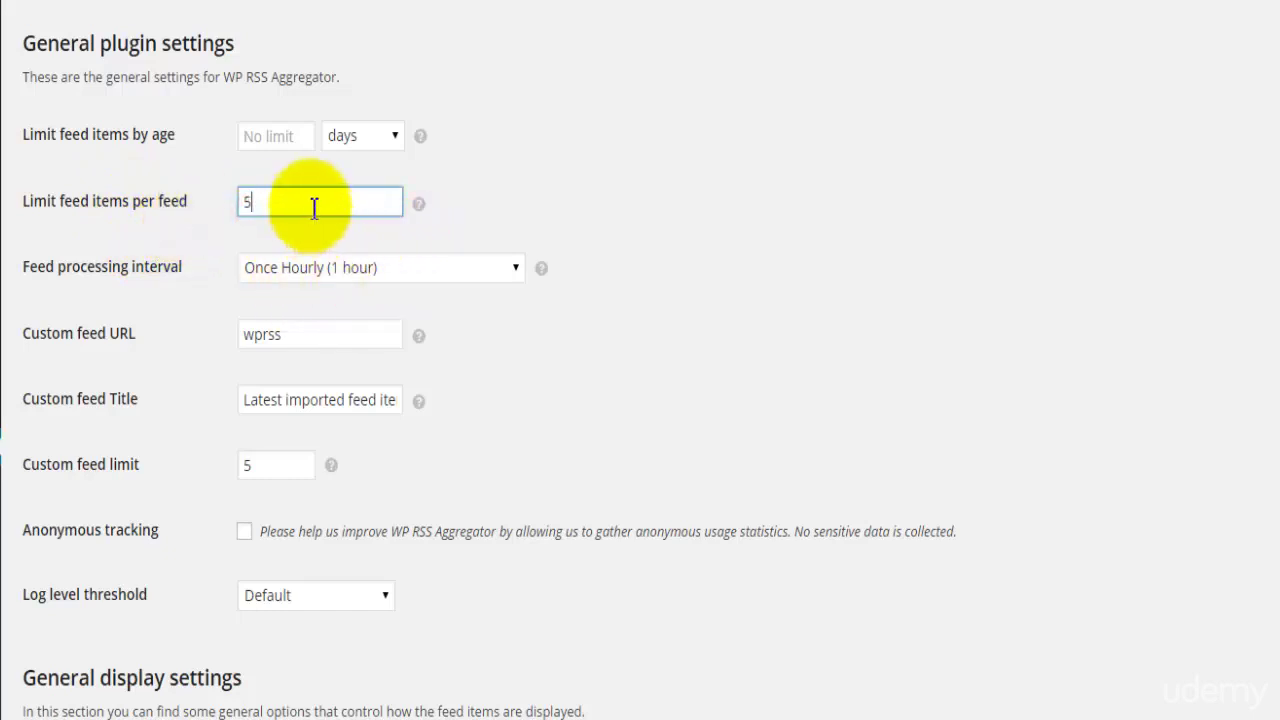
Set the feed processing interval to Once every fifteen minutes (15 minutes).
{"action": "double_click", "coordinate": [167, 263]}
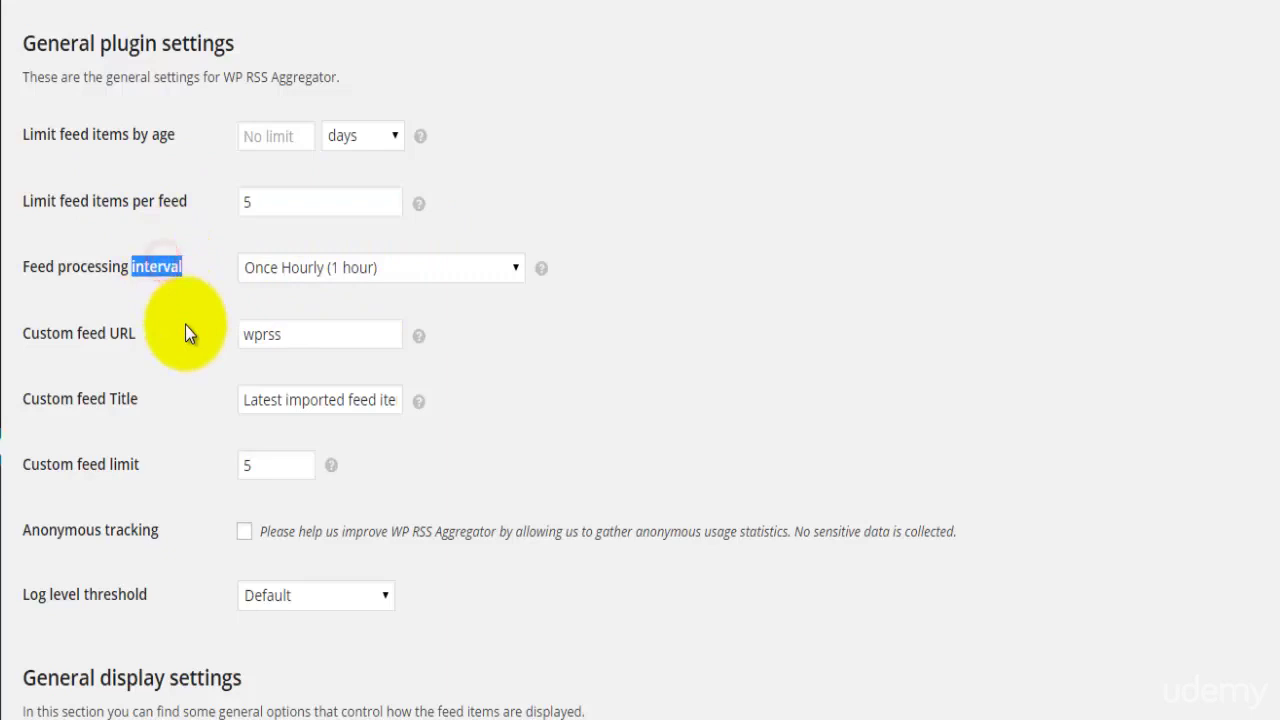
{"action": "scroll", "coordinate": [186, 330], "scroll_direction": "down", "scroll_amount": 1}
{"action": "left_click", "coordinate": [278, 165]}
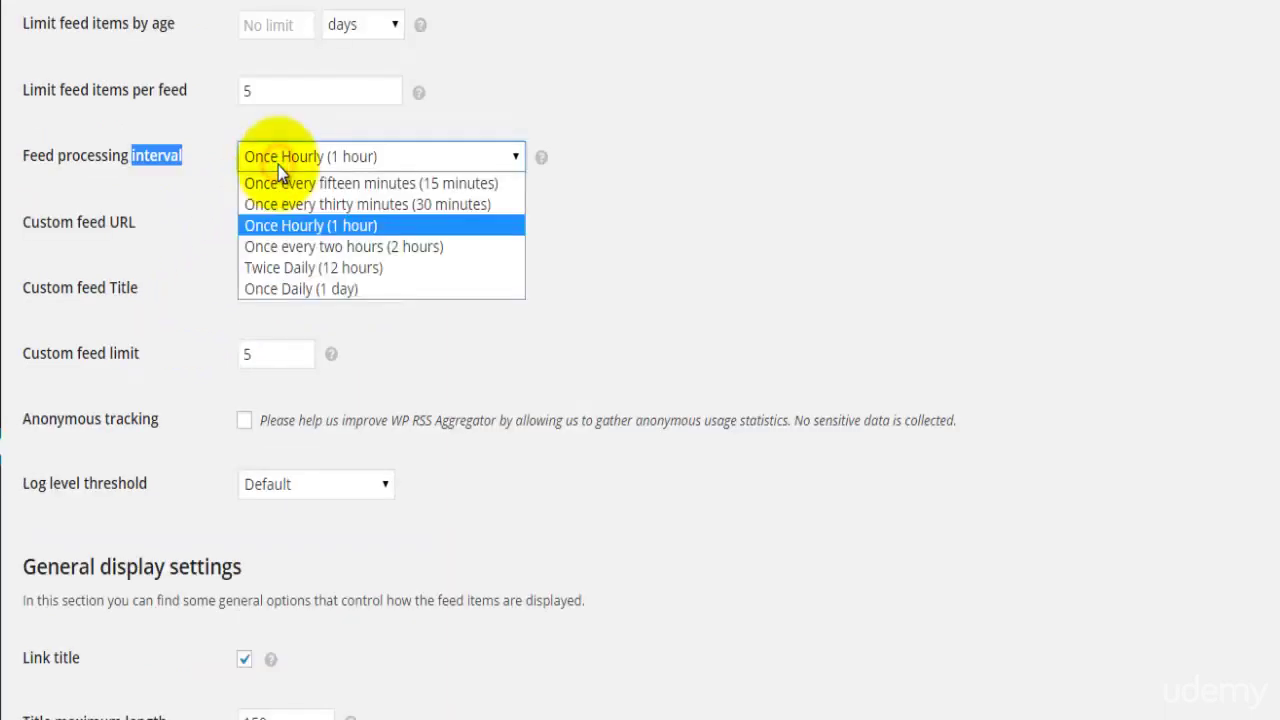
{"action": "left_click", "coordinate": [380, 287]}
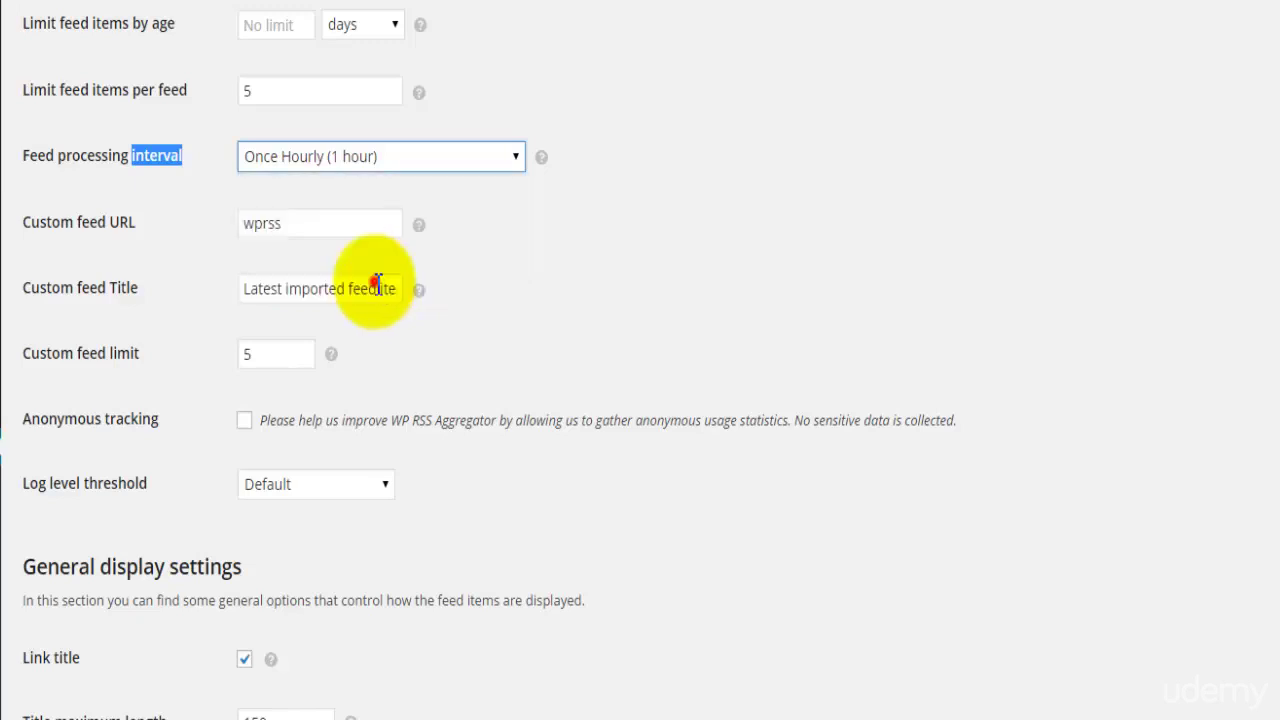
{"action": "left_click", "coordinate": [502, 211]}
{"action": "left_click", "coordinate": [458, 160]}
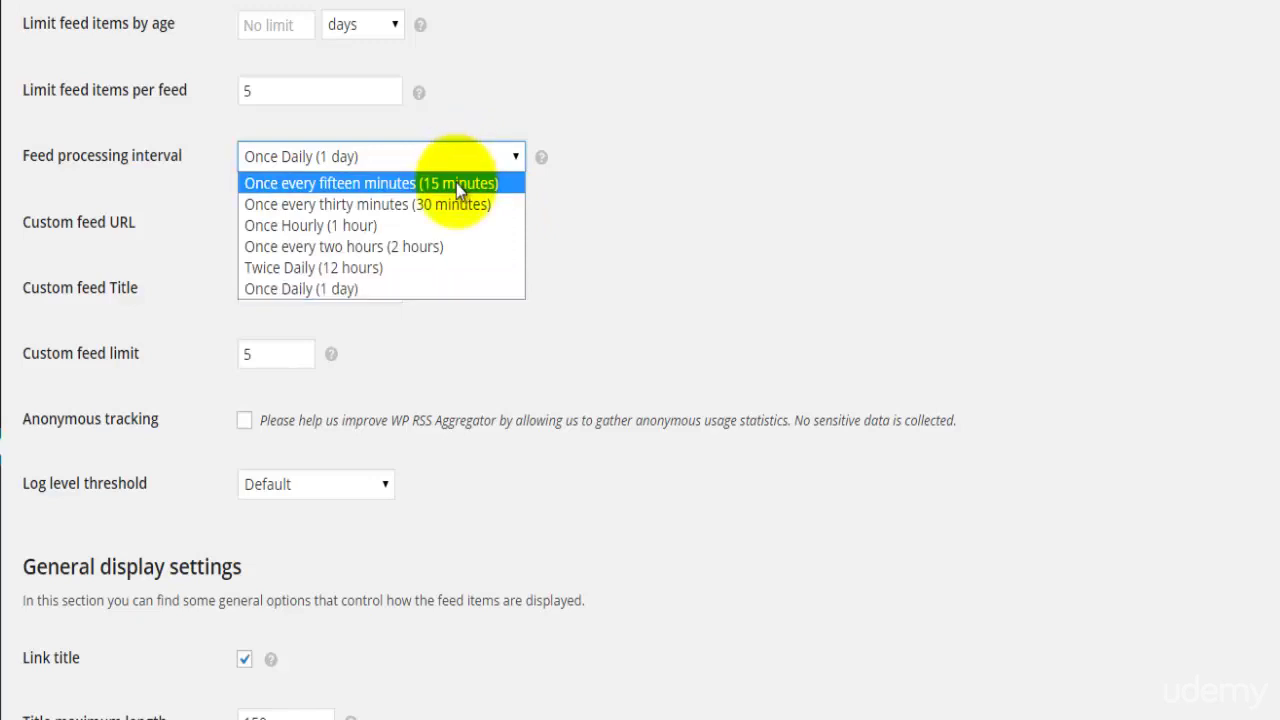
{"action": "left_click", "coordinate": [456, 183]}
Examine the custom feed URL, custom feed title and custom feed limit settings.
{"action": "scroll", "coordinate": [566, 242], "scroll_direction": "down", "scroll_amount": 1}
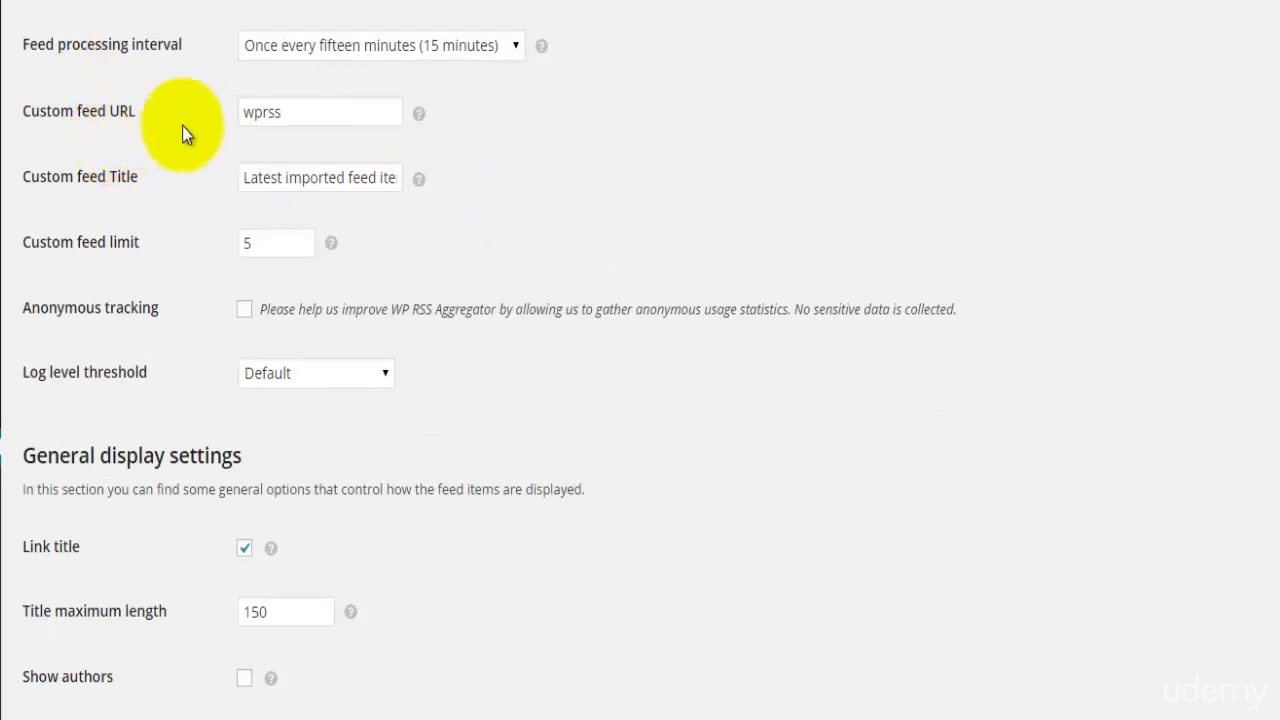
{"action": "left_click", "coordinate": [303, 118]}
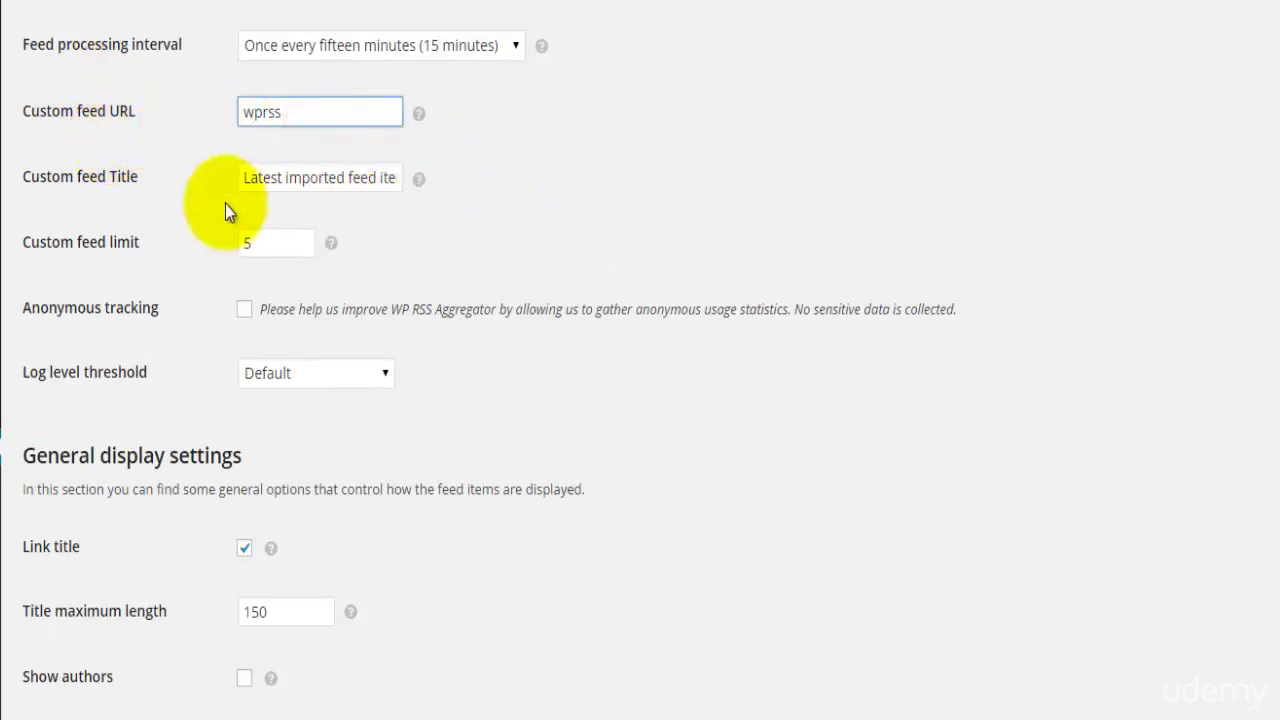
{"action": "double_click", "coordinate": [98, 176]}
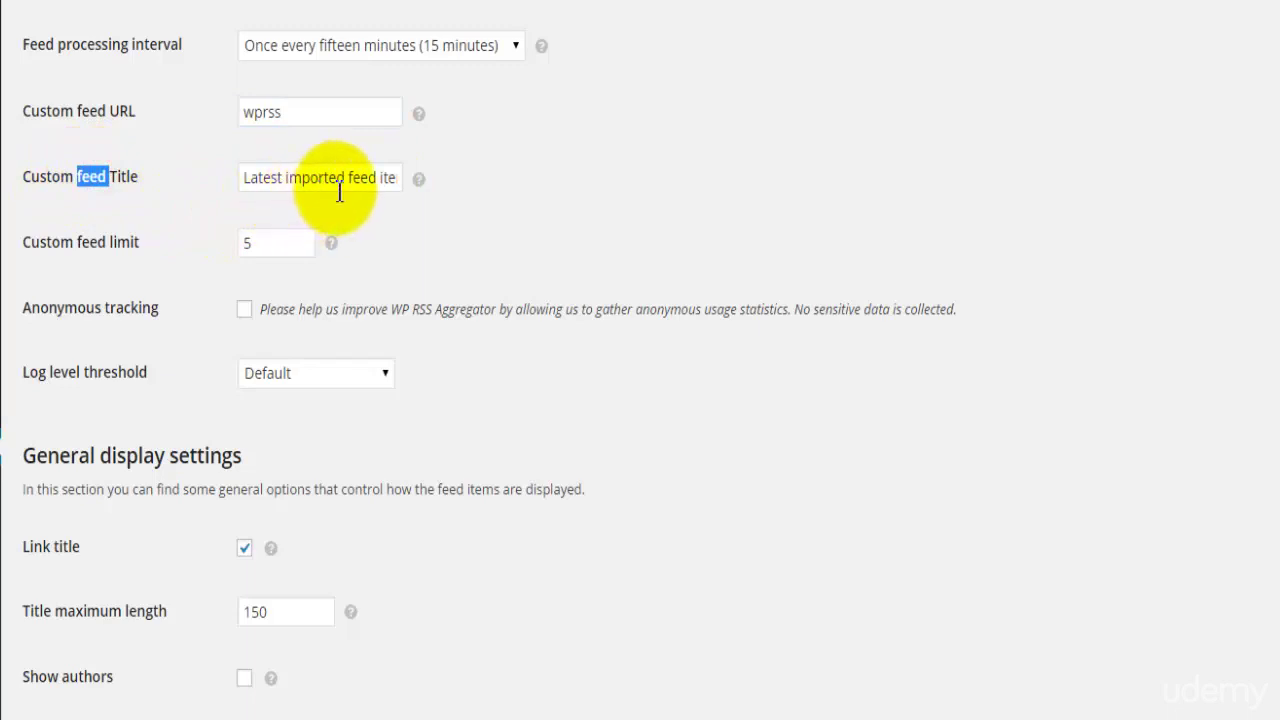
{"action": "double_click", "coordinate": [50, 242]}
{"action": "left_click", "coordinate": [271, 245]}
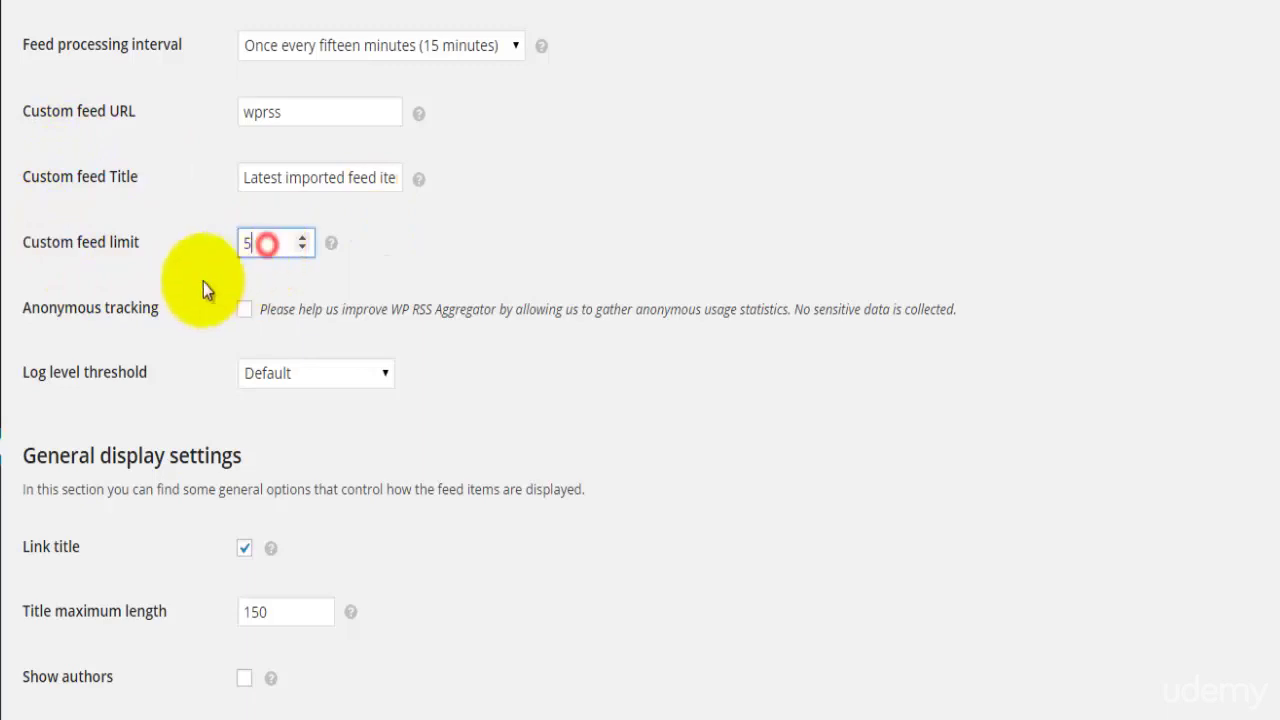
Check the anonymous tracking setting and the available log level threshold options, keeping the threshold at Default.
{"action": "scroll", "coordinate": [205, 300], "scroll_direction": "down", "scroll_amount": 2}
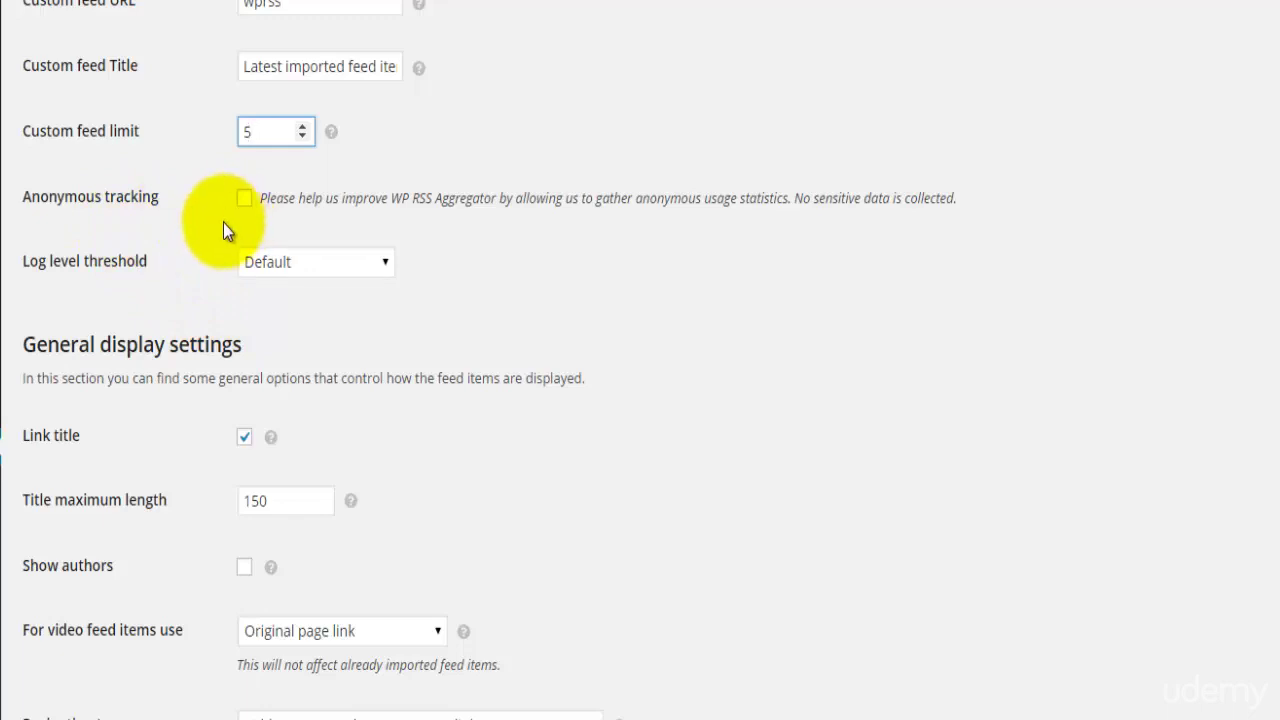
{"action": "scroll", "coordinate": [223, 222], "scroll_direction": "down", "scroll_amount": 2}
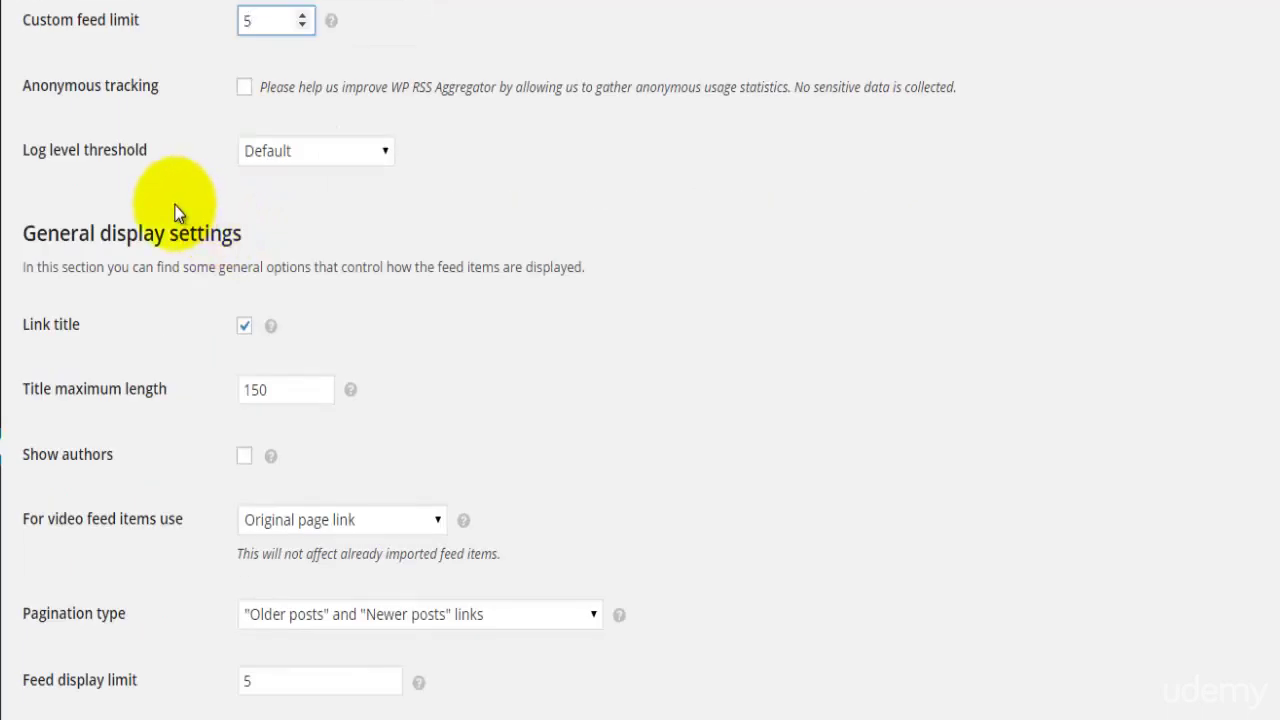
{"action": "left_click", "coordinate": [344, 153]}
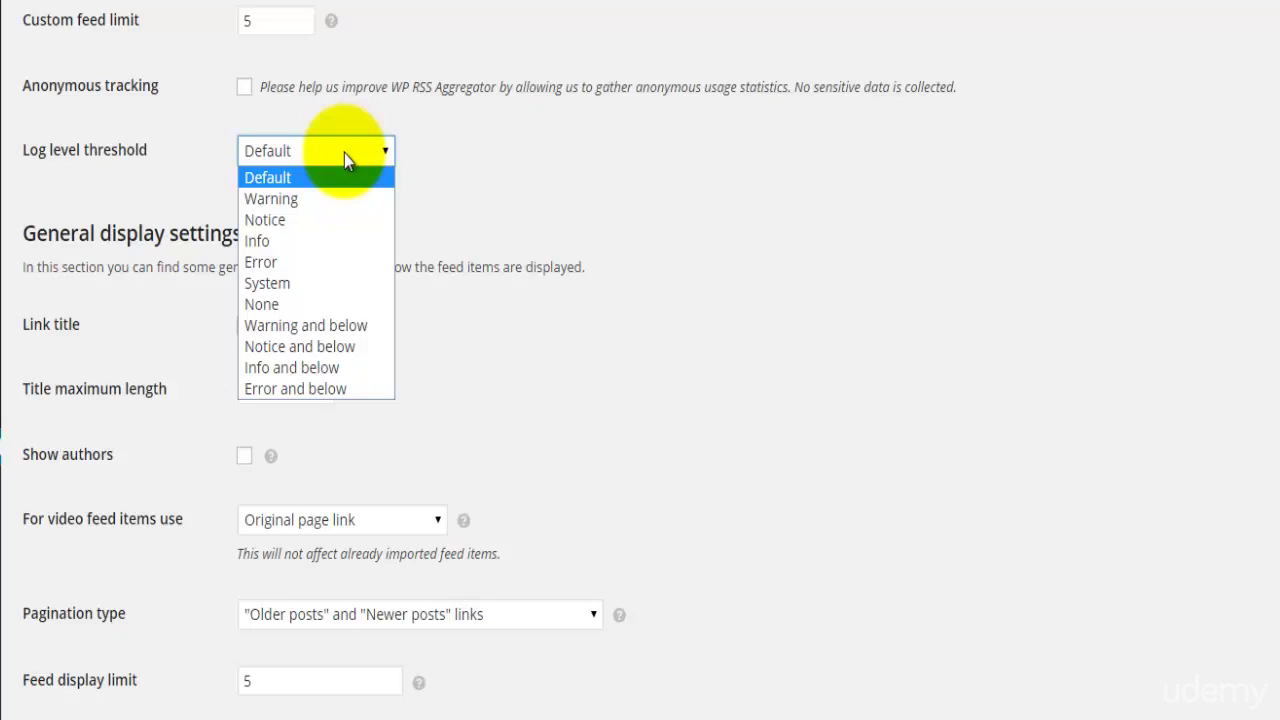
{"action": "left_click", "coordinate": [344, 153]}
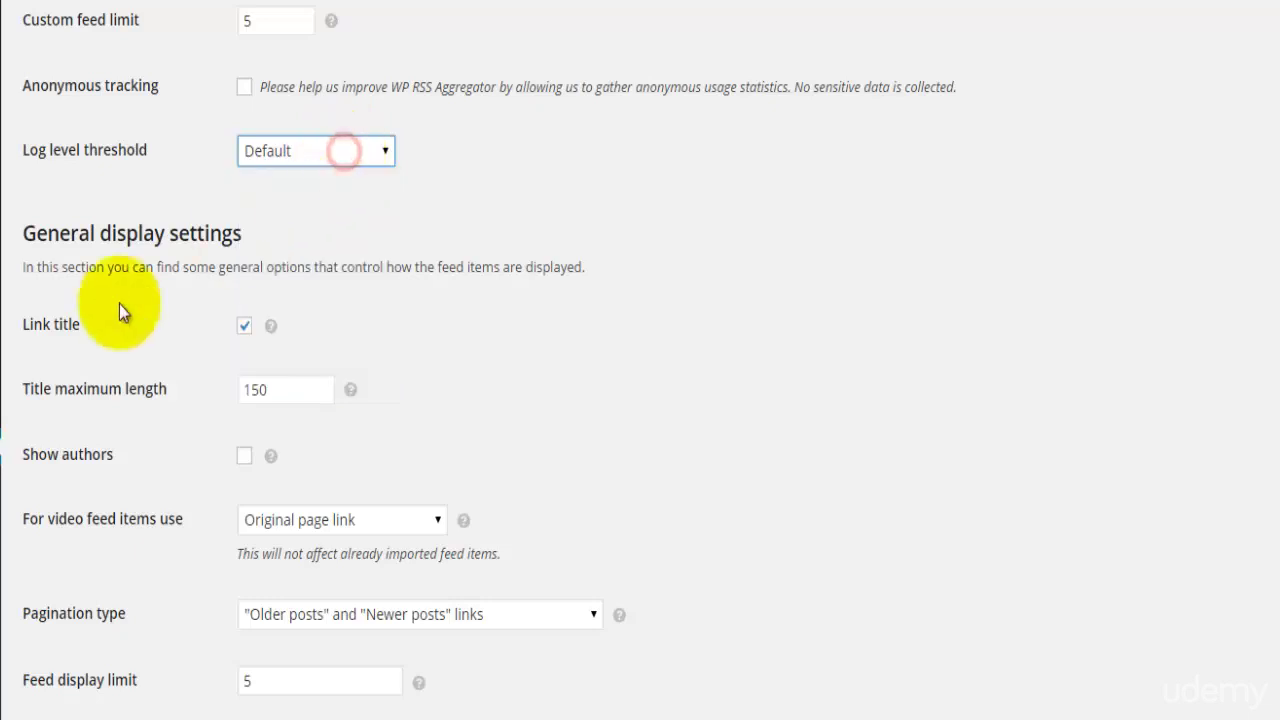
Examine the link title and title maximum length settings and compare them with the feed item titles on the myRSS home page.
{"action": "scroll", "coordinate": [94, 394], "scroll_direction": "down", "scroll_amount": 1}
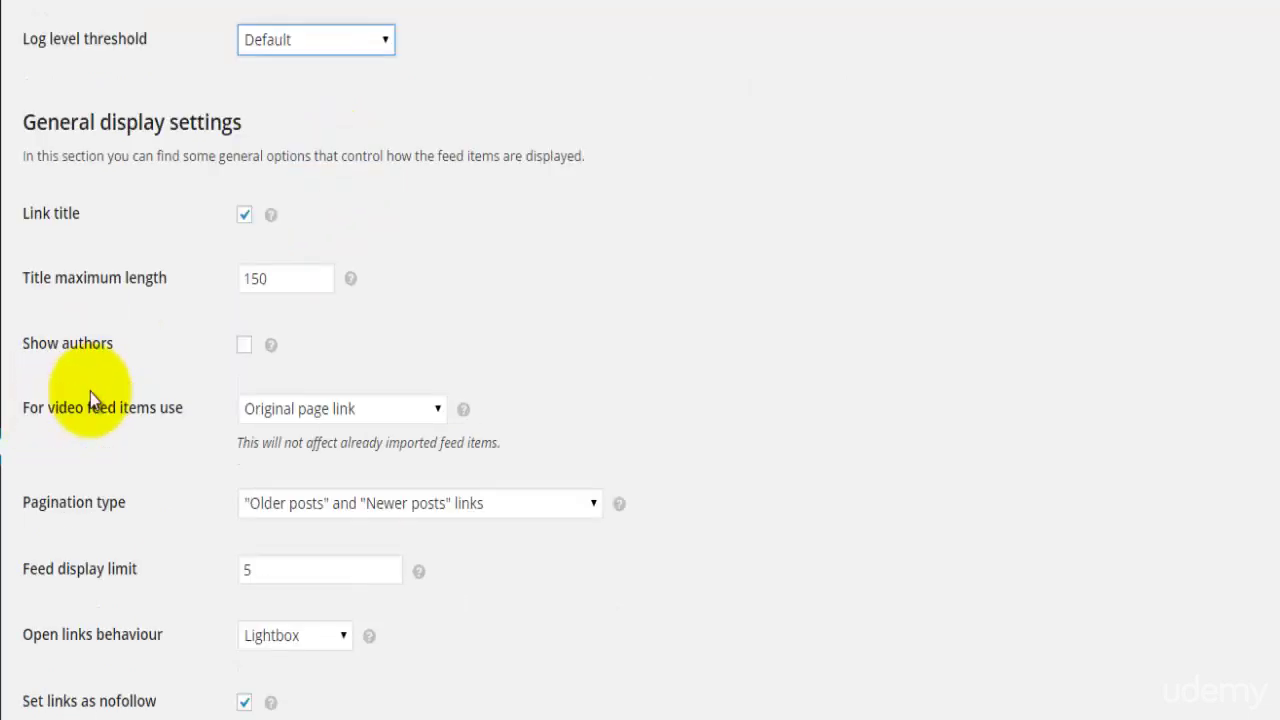
{"action": "scroll", "coordinate": [90, 398], "scroll_direction": "down", "scroll_amount": 1}
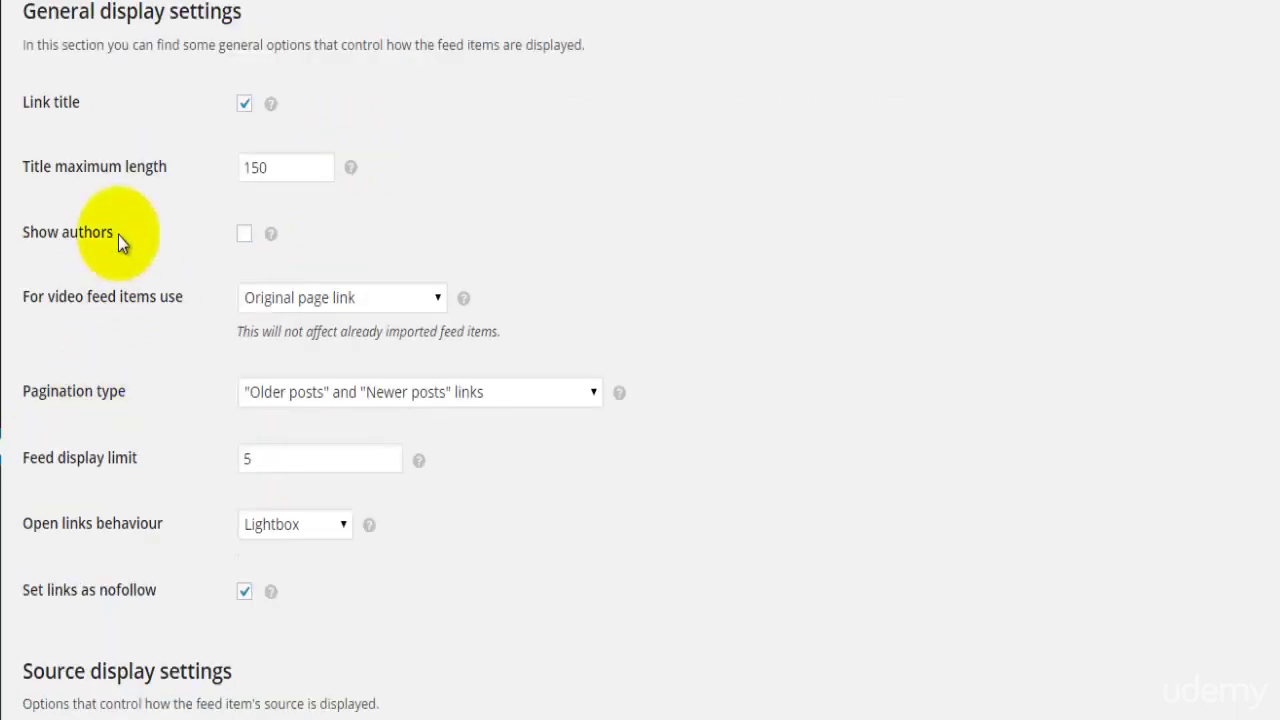
{"action": "double_click", "coordinate": [40, 112]}
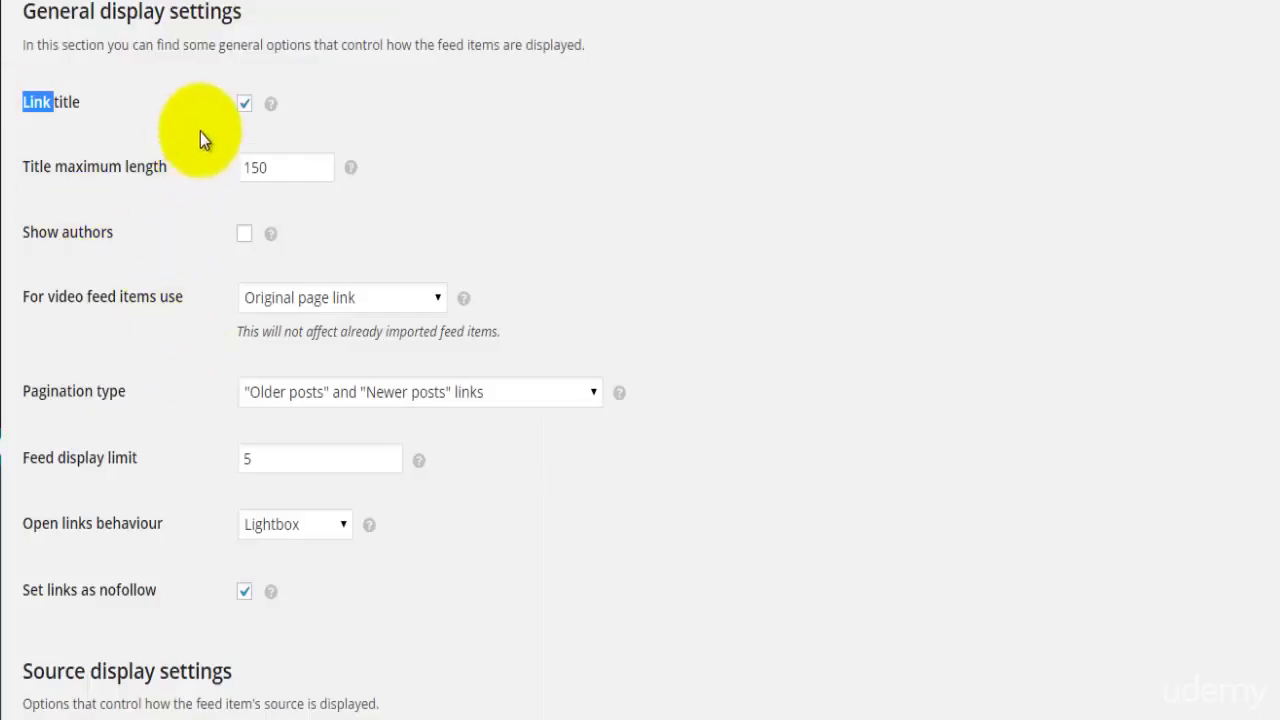
{"action": "double_click", "coordinate": [134, 168]}
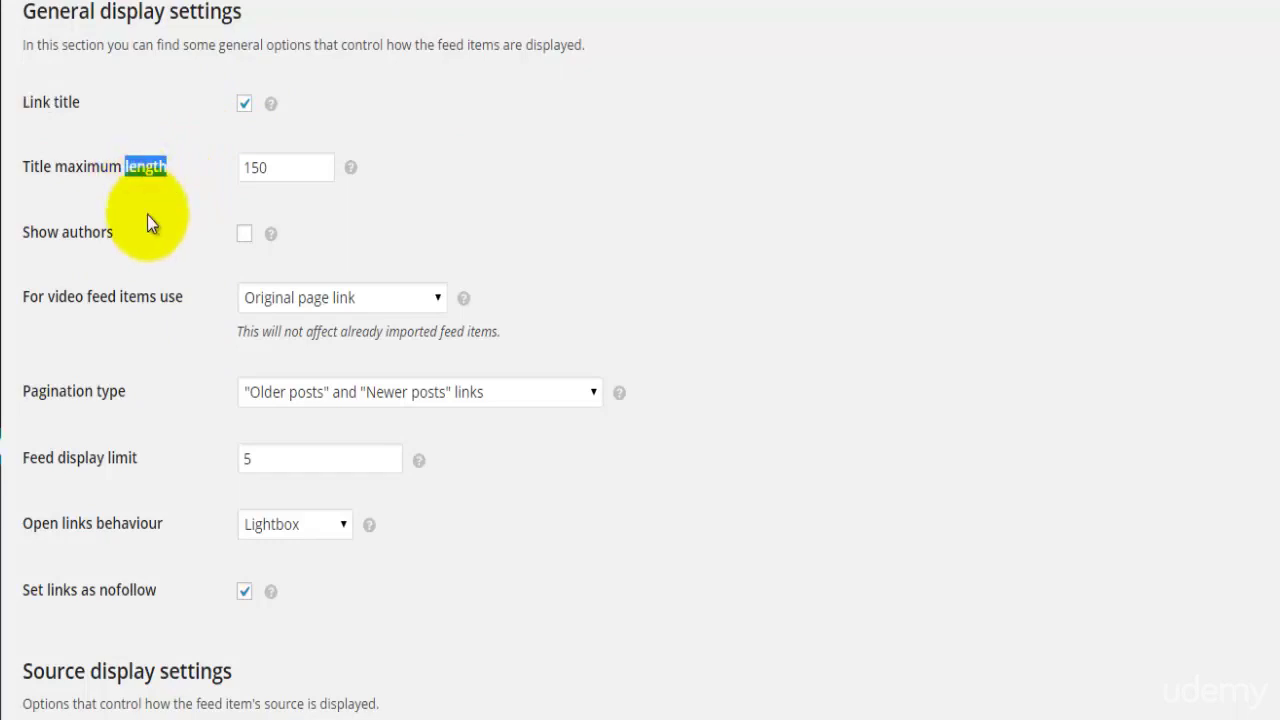
{"action": "left_click", "coordinate": [283, 166]}
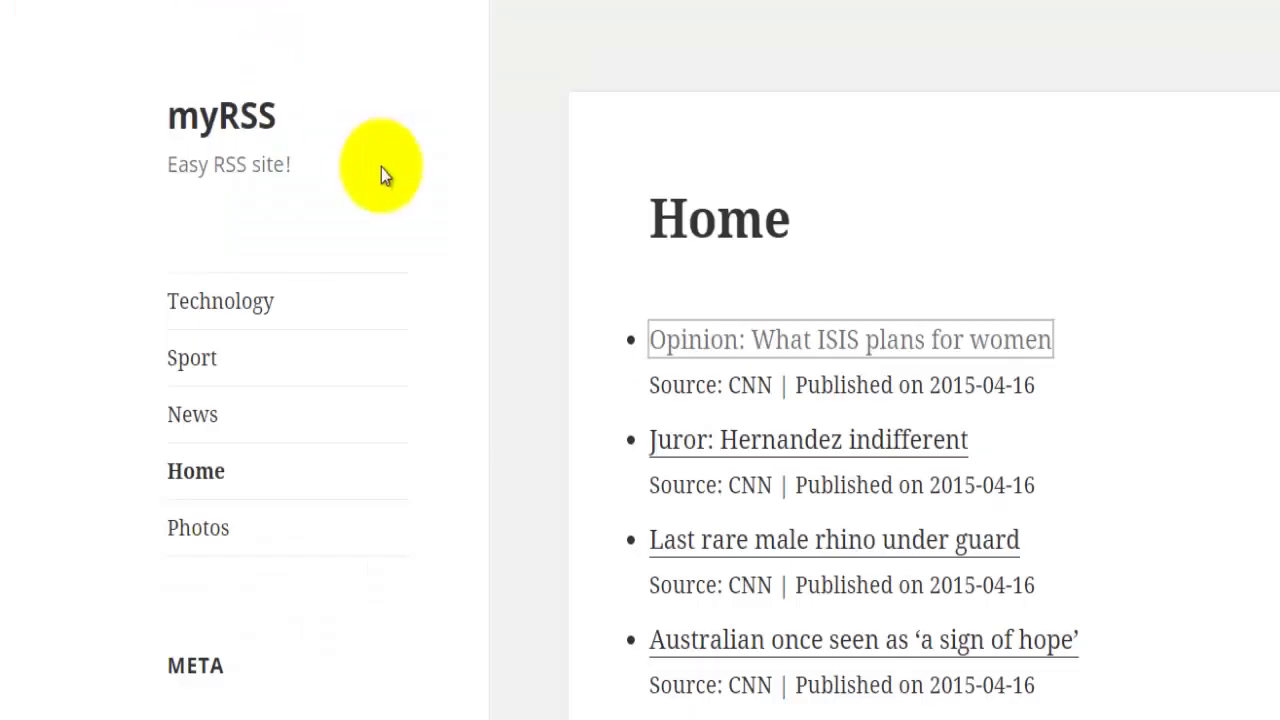
{"action": "left_click", "coordinate": [660, 340]}
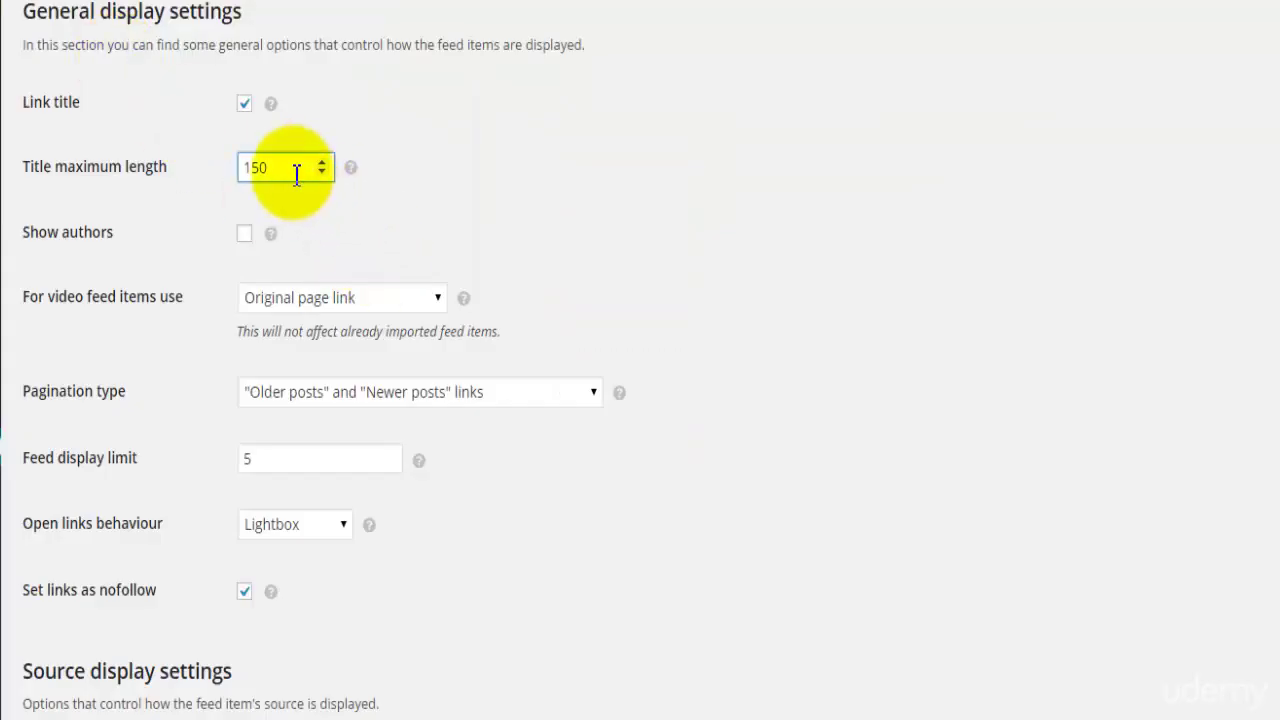
Set the title maximum length to 15, save the settings and reload the myRSS home page.
{"action": "left_click_drag", "start_coordinate": [296, 172], "coordinate": [215, 172]}
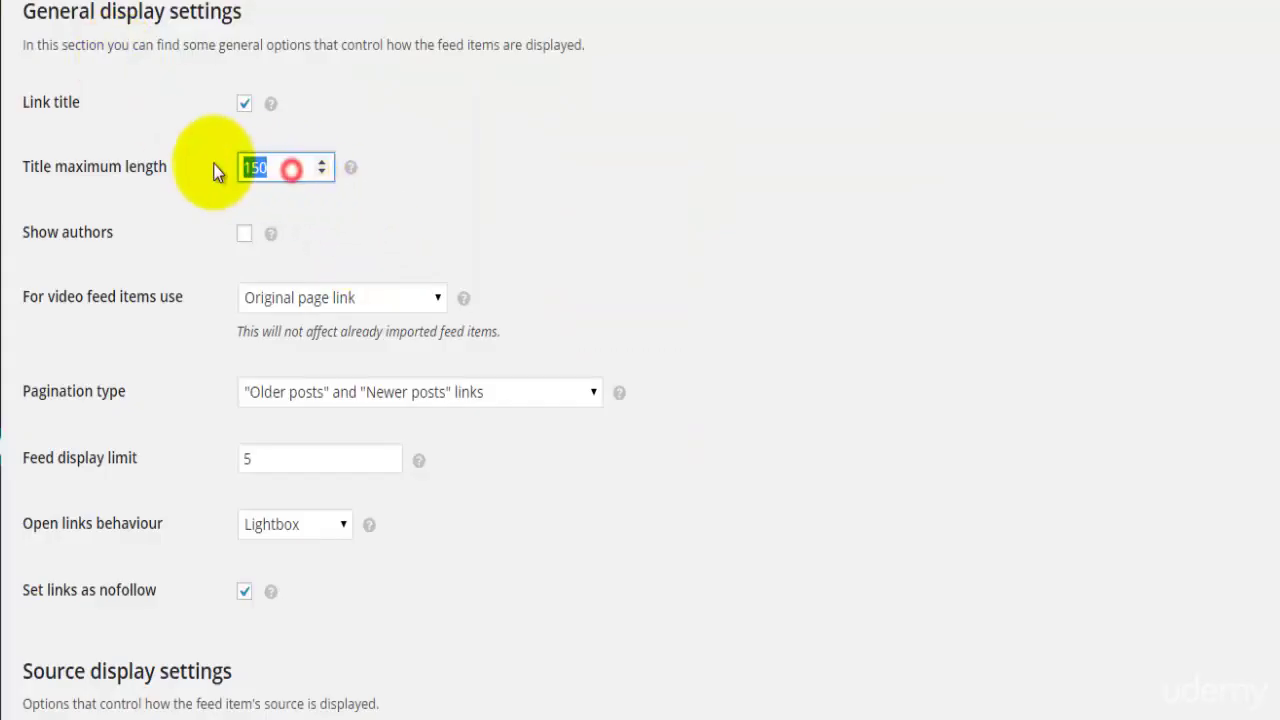
{"action": "type", "text": "15"}
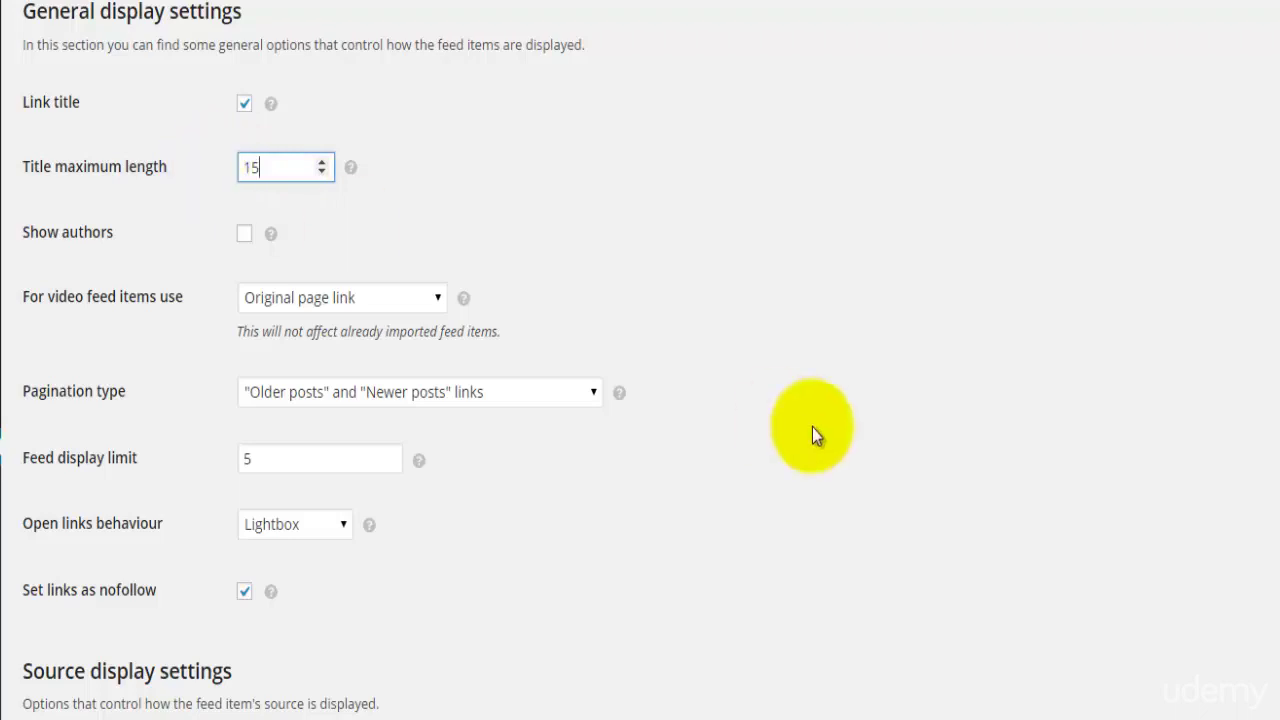
{"action": "scroll", "coordinate": [701, 512], "scroll_direction": "down", "scroll_amount": 6}
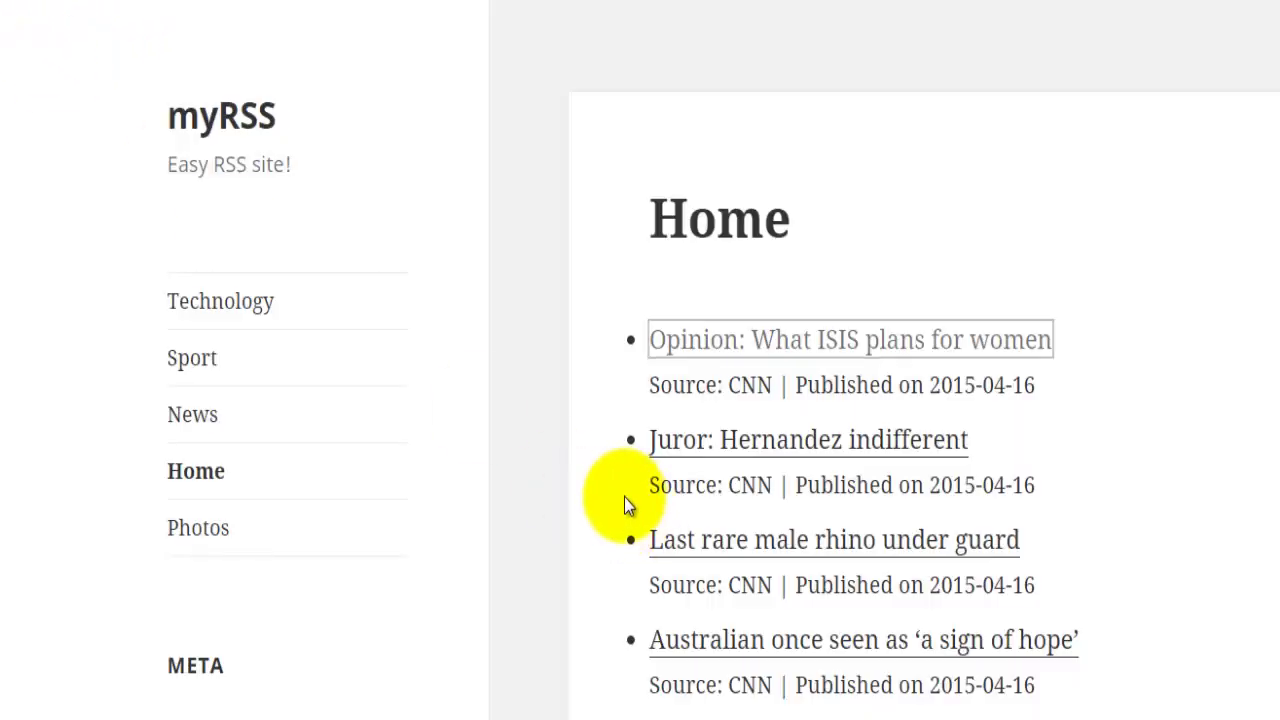
{"action": "key", "text": "F5"}
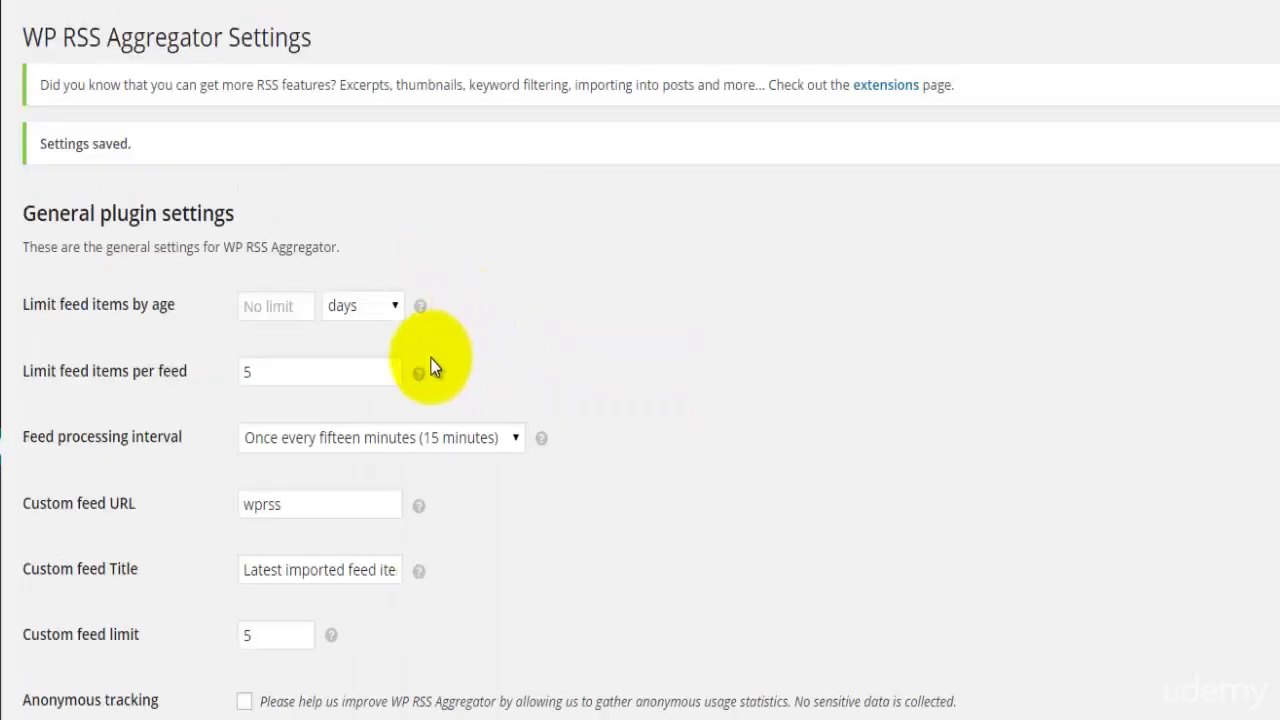
Set the title maximum length to 150 in the general display settings.
{"action": "scroll", "coordinate": [306, 445], "scroll_direction": "down", "scroll_amount": 7}
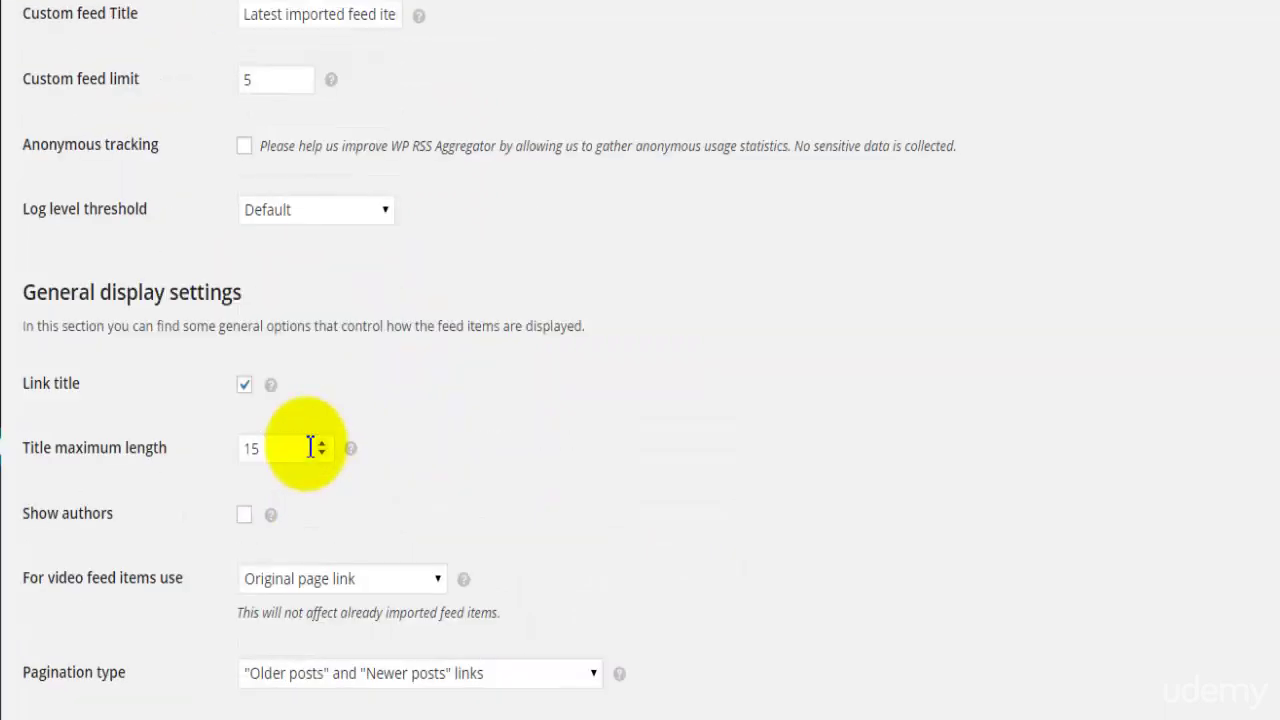
{"action": "left_click", "coordinate": [279, 339]}
{"action": "double_click", "coordinate": [279, 339]}
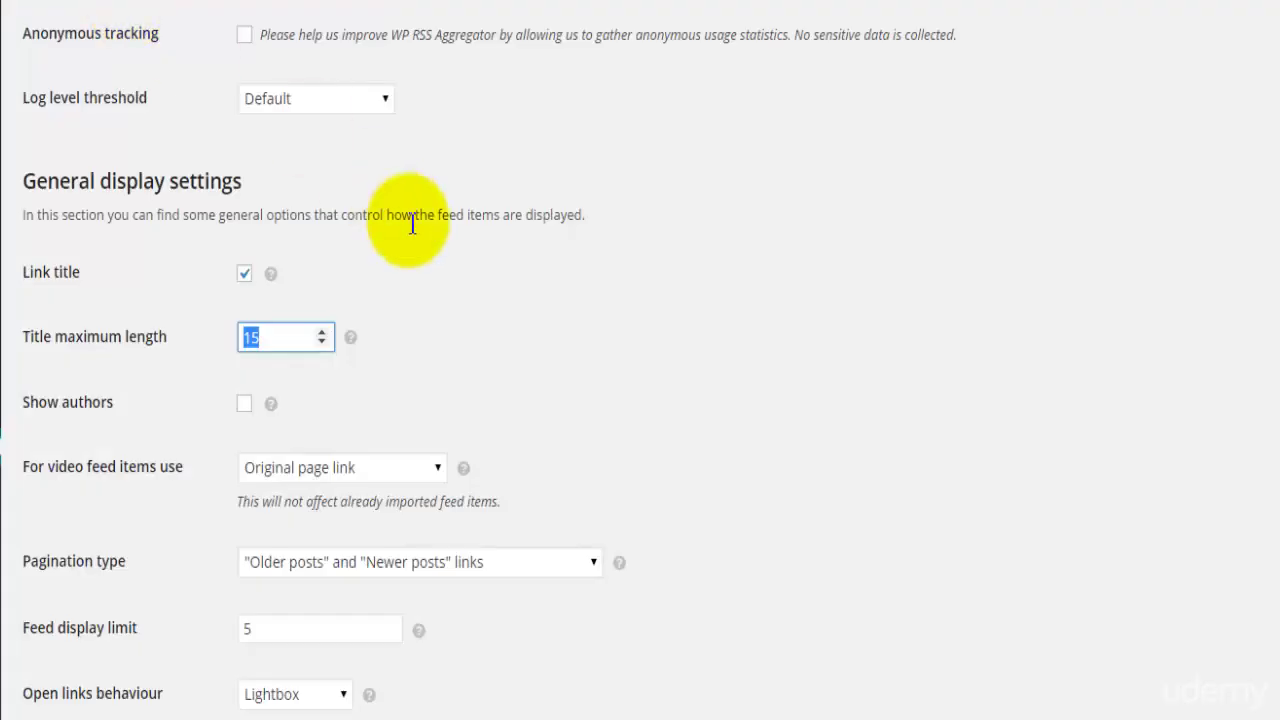
{"action": "type", "text": "150"}
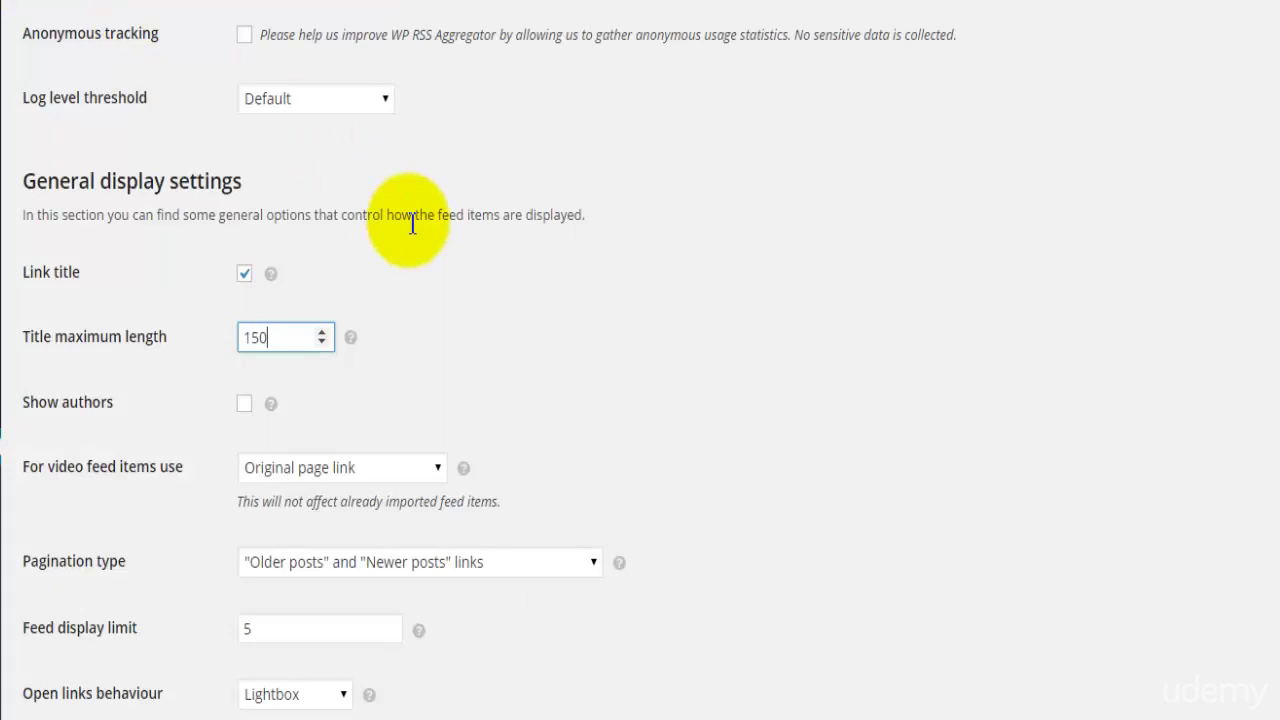
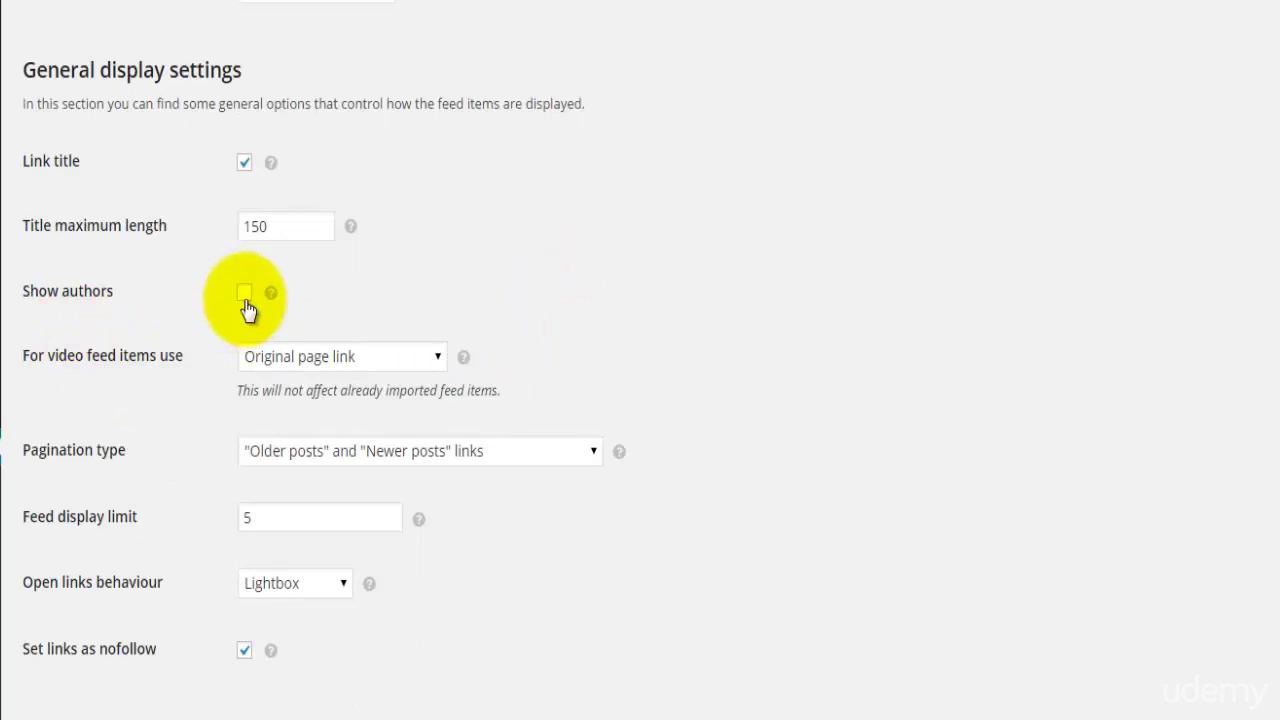
Set video feed items to use the Embedded video player link.
{"action": "scroll", "coordinate": [143, 423], "scroll_direction": "down", "scroll_amount": 1}
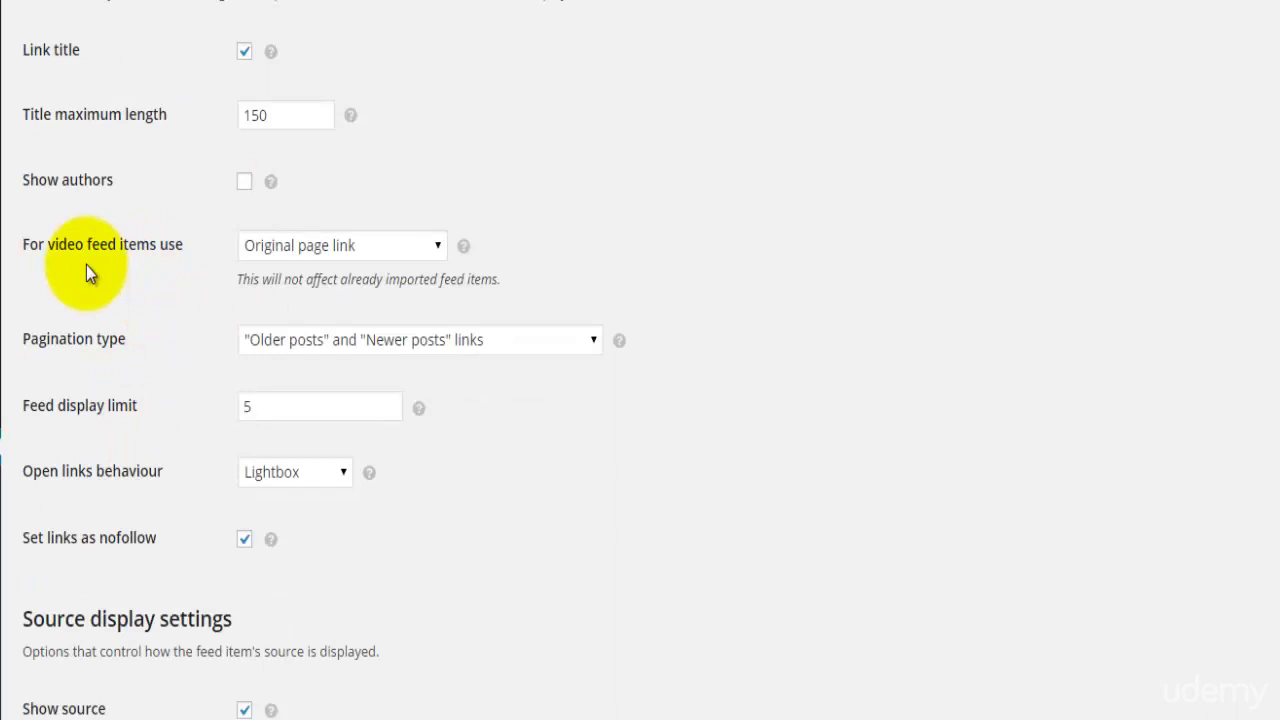
{"action": "left_click", "coordinate": [398, 250]}
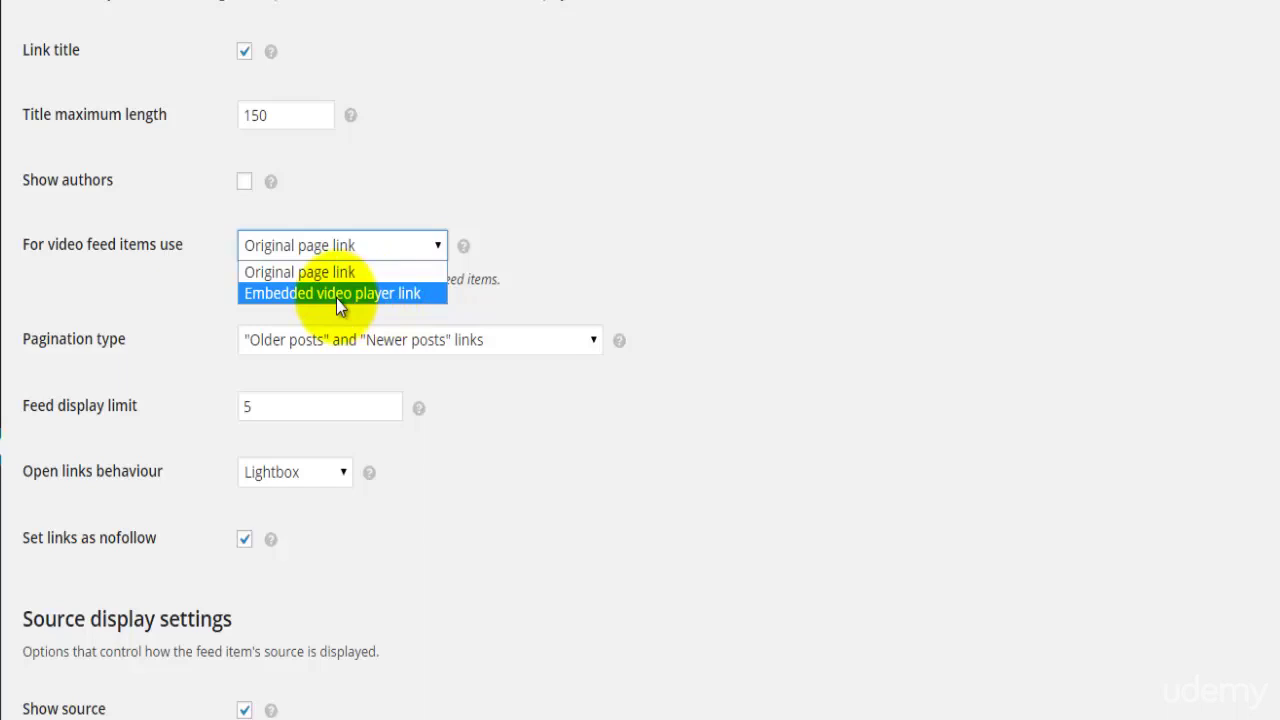
{"action": "left_click", "coordinate": [415, 294]}
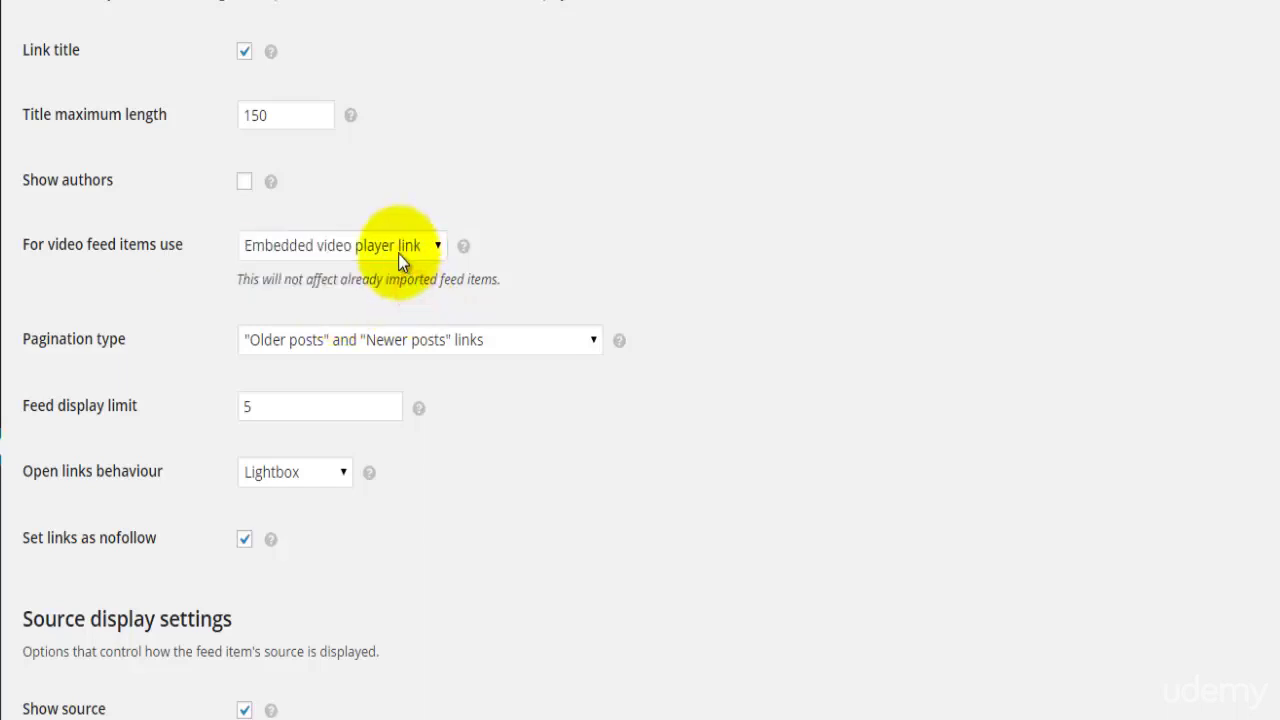
Try the Older posts link on the myRSS home page and check the pagination type options, keeping "Older posts" and "Newer posts" links.
{"action": "scroll", "coordinate": [212, 358], "scroll_direction": "down", "scroll_amount": 2}
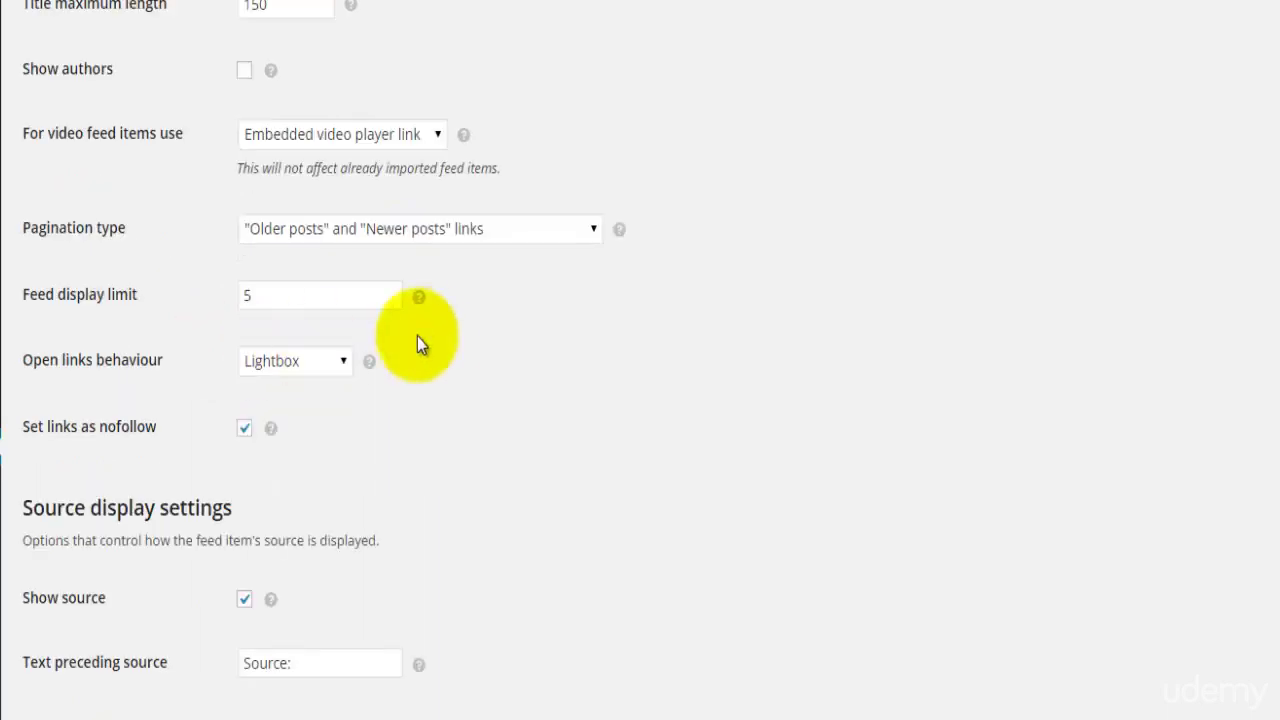
{"action": "left_click", "coordinate": [543, 237]}
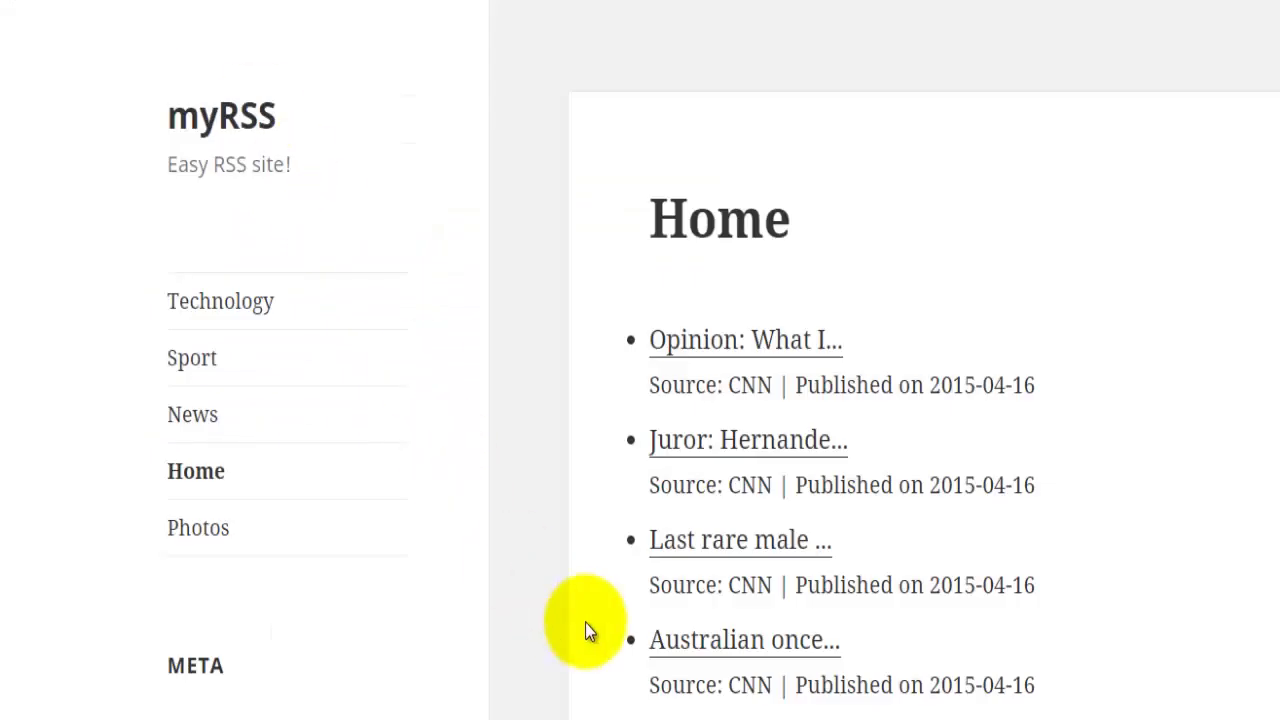
{"action": "scroll", "coordinate": [586, 634], "scroll_direction": "down", "scroll_amount": 3}
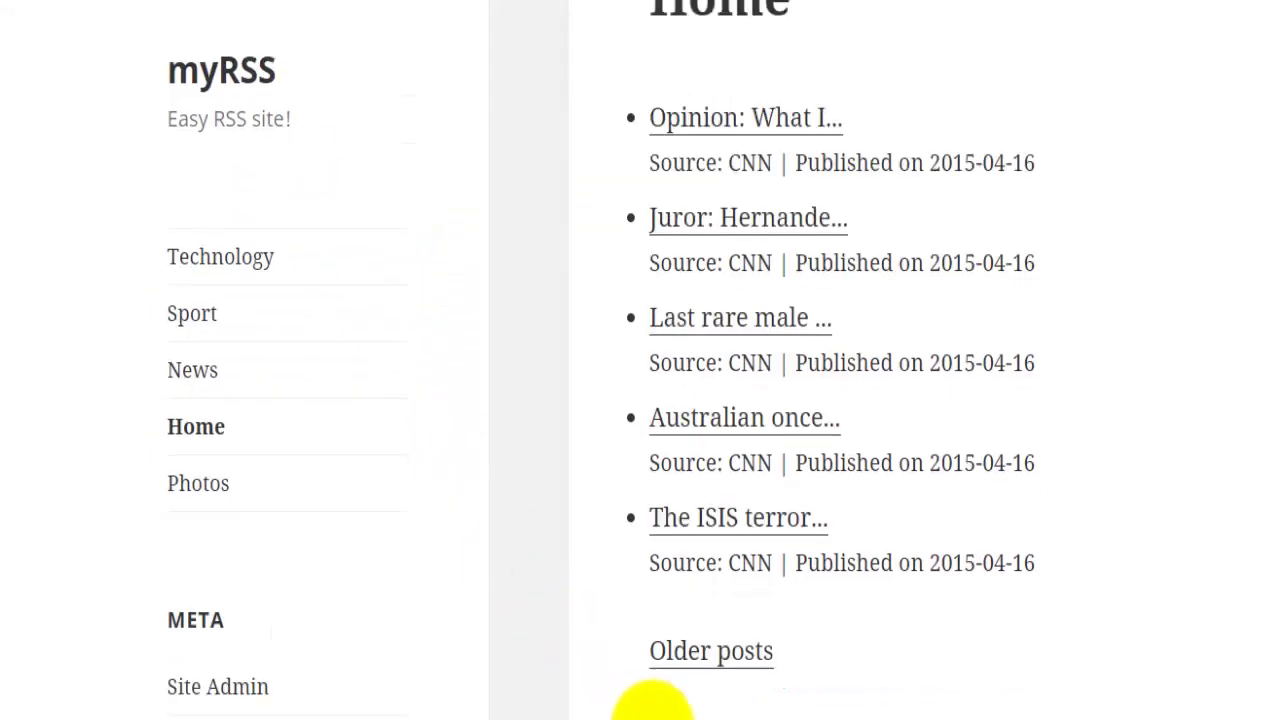
{"action": "left_click", "coordinate": [688, 666]}
{"action": "scroll", "coordinate": [786, 643], "scroll_direction": "down", "scroll_amount": 4}
{"action": "scroll", "coordinate": [500, 450], "scroll_direction": "up", "scroll_amount": 4}
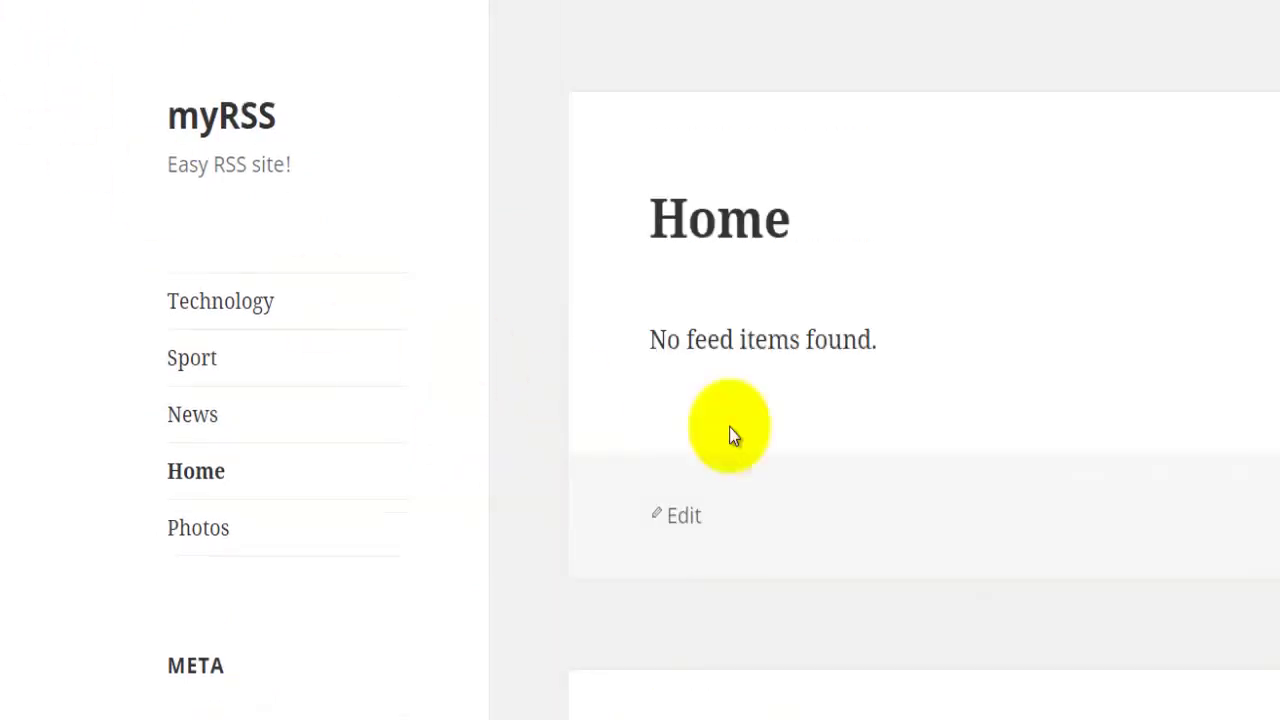
{"action": "key", "text": "alt+Left"}
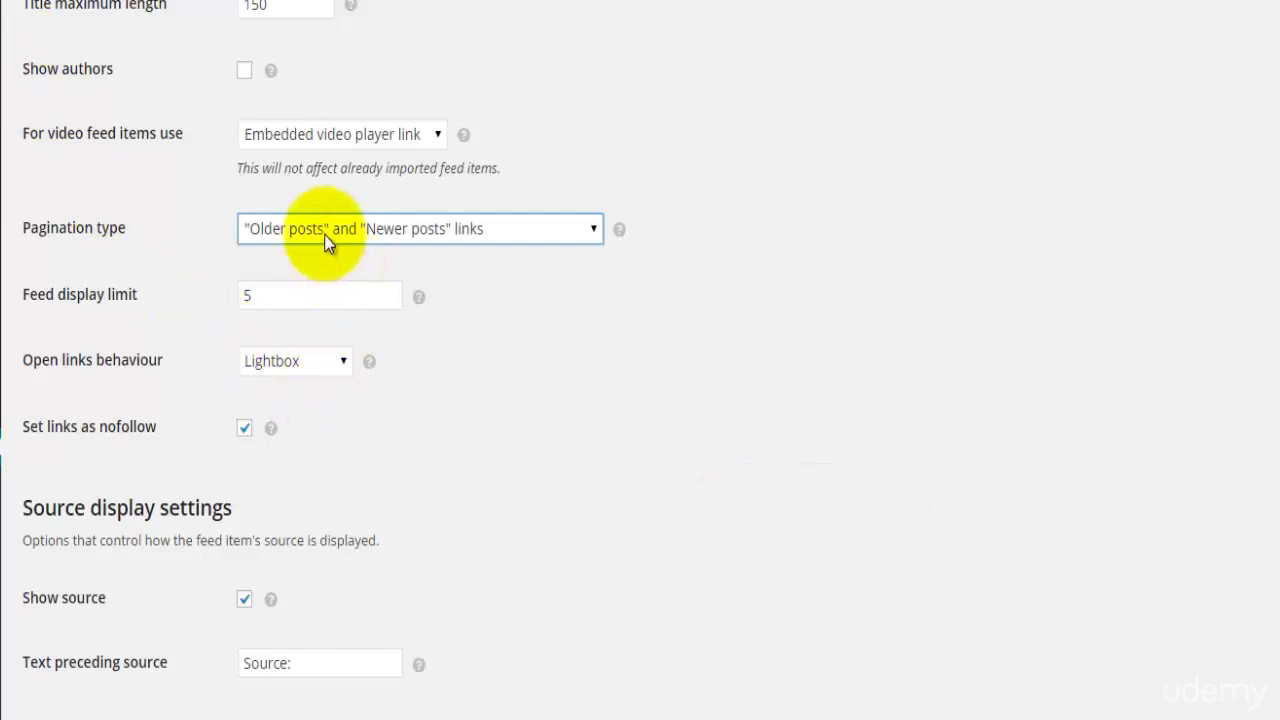
{"action": "left_click", "coordinate": [324, 234]}
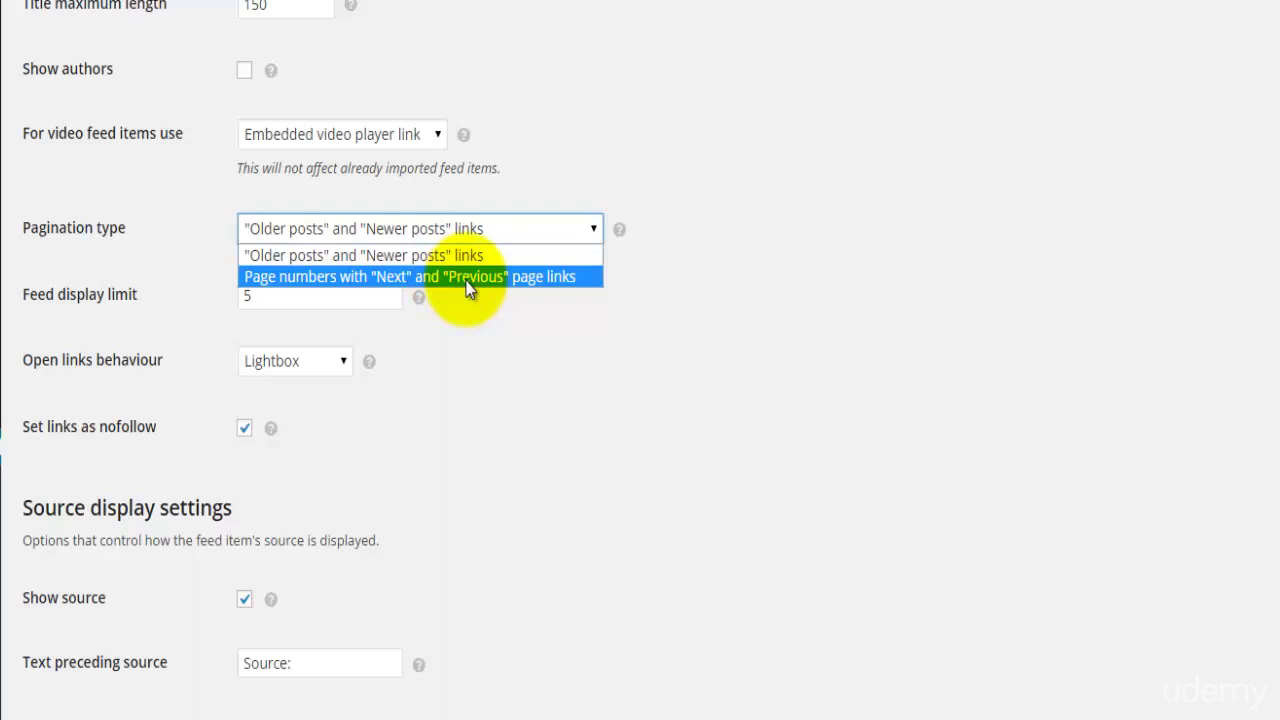
{"action": "left_click", "coordinate": [446, 372]}
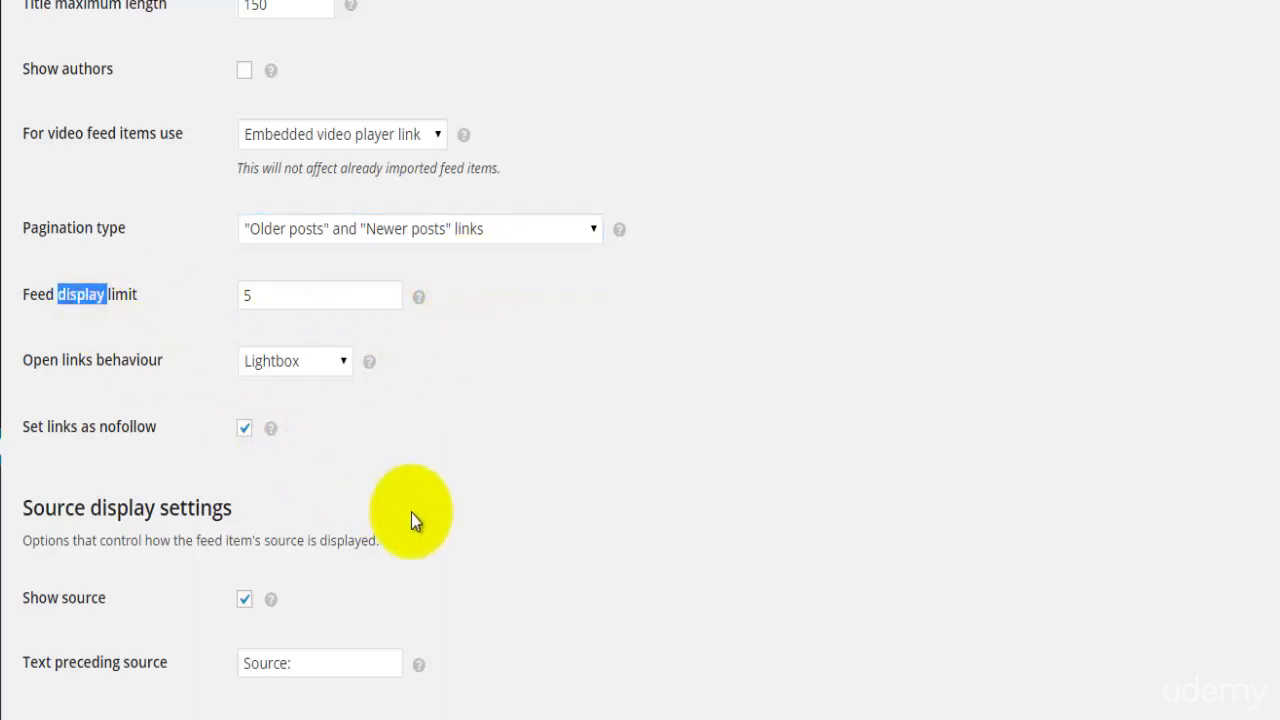
Set the open links behaviour to New window, save the settings and reload the myRSS home page.
{"action": "scroll", "coordinate": [411, 513], "scroll_direction": "down", "scroll_amount": 1}
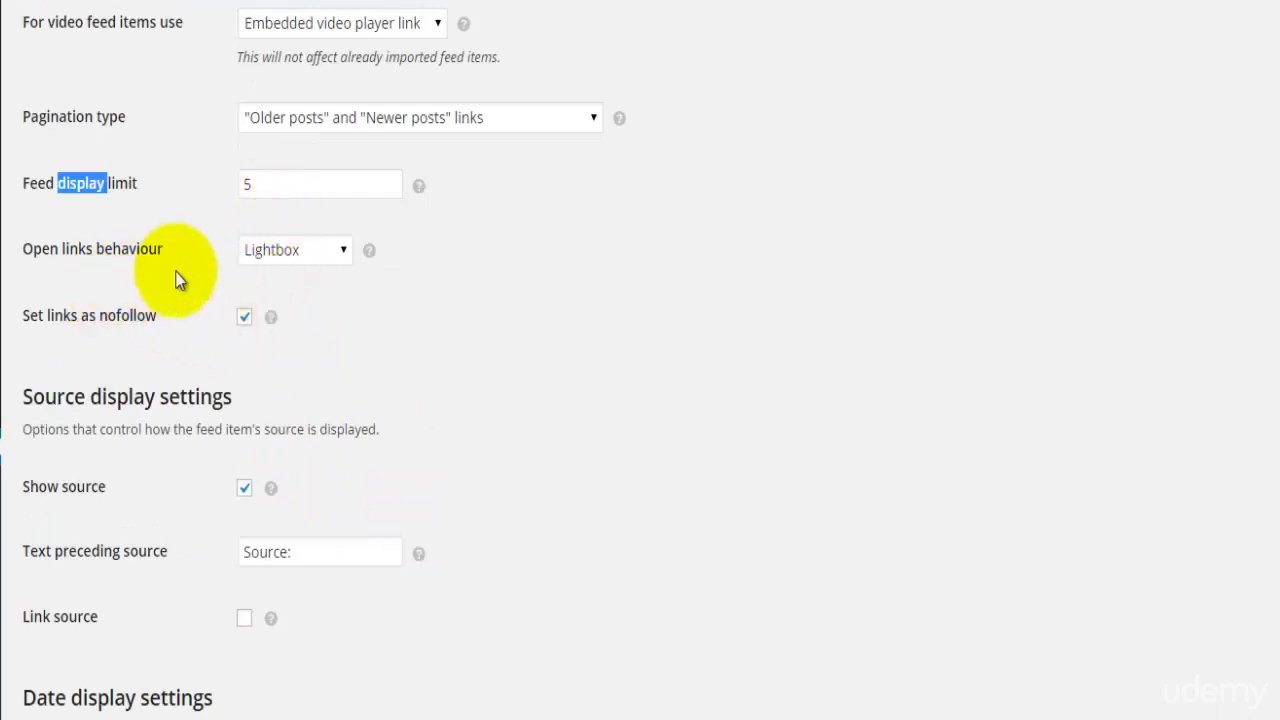
{"action": "left_click", "coordinate": [314, 249]}
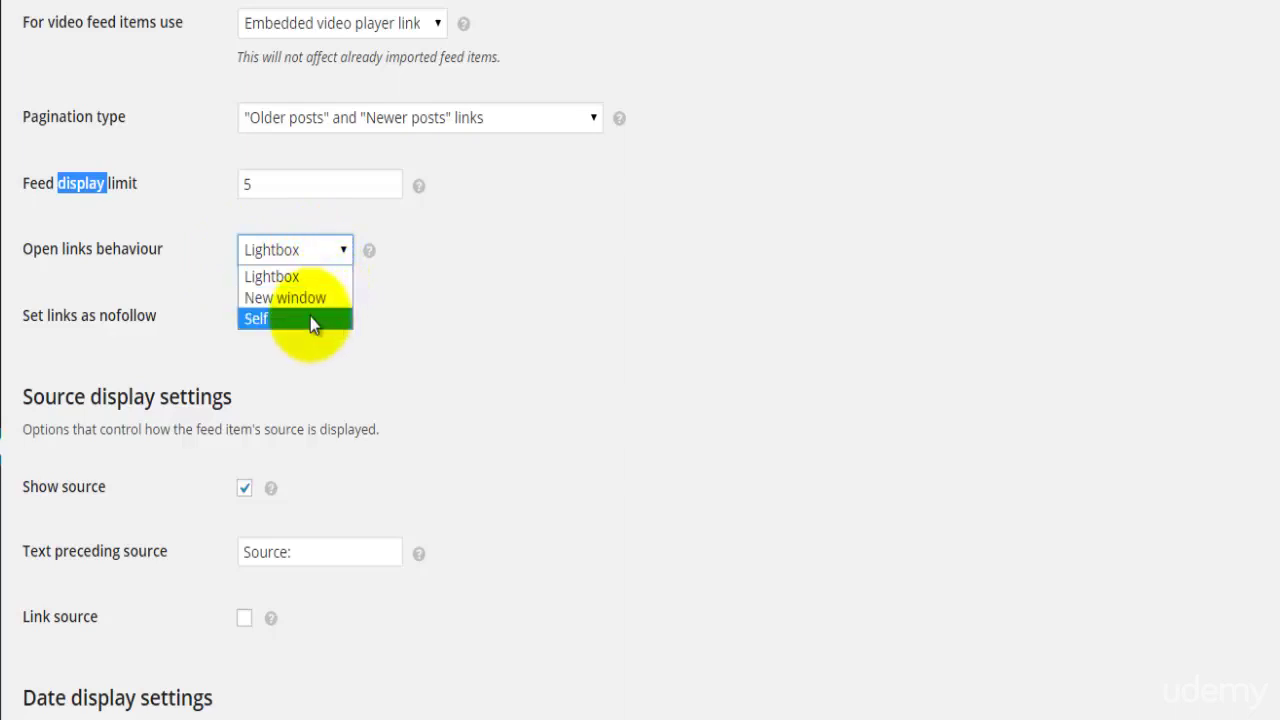
{"action": "left_click", "coordinate": [306, 300]}
{"action": "scroll", "coordinate": [533, 456], "scroll_direction": "down", "scroll_amount": 4}
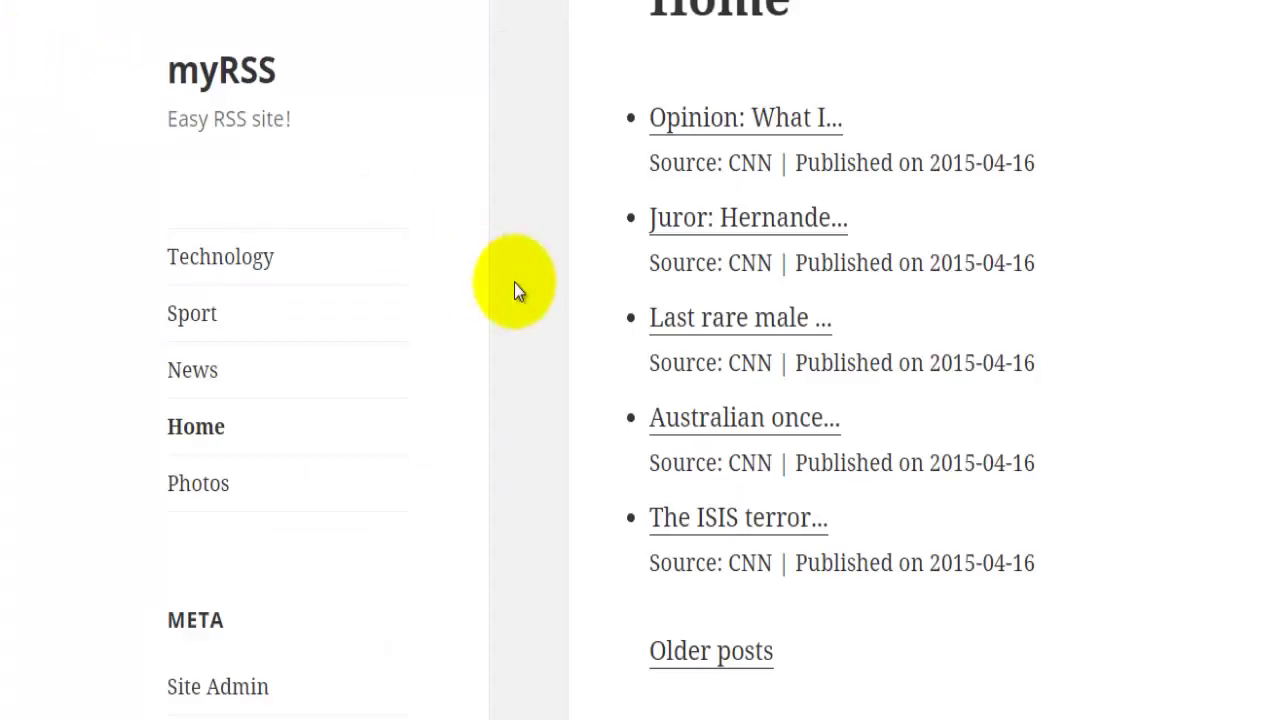
{"action": "key", "text": "F5"}
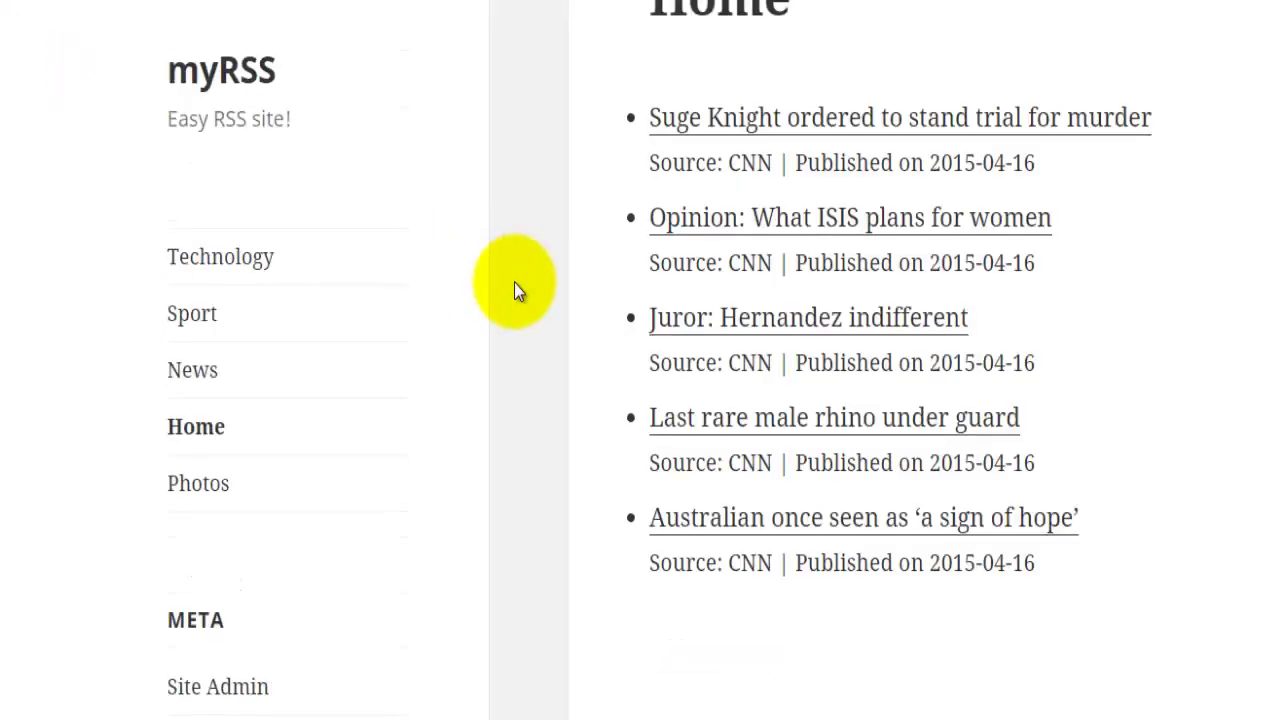
Open the first feed item on the myRSS home page, look through the CNN article and close it.
{"action": "left_click", "coordinate": [744, 125]}
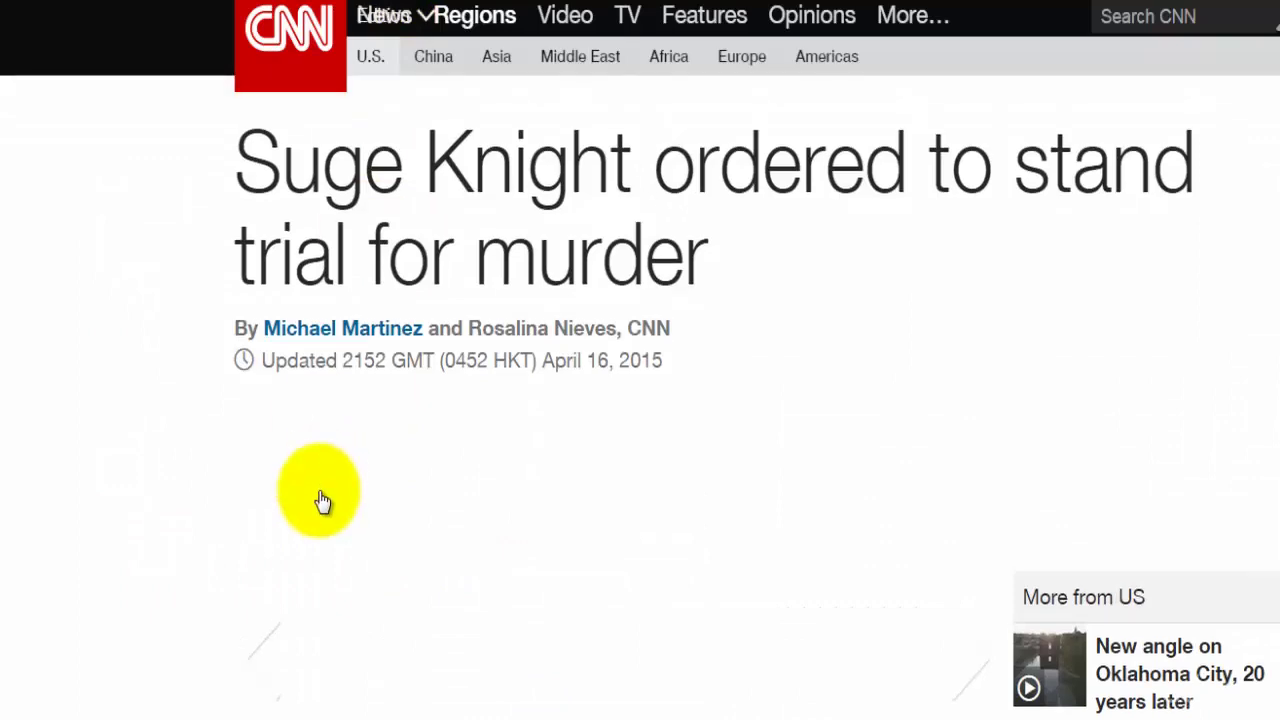
{"action": "scroll", "coordinate": [322, 502], "scroll_direction": "down", "scroll_amount": 6}
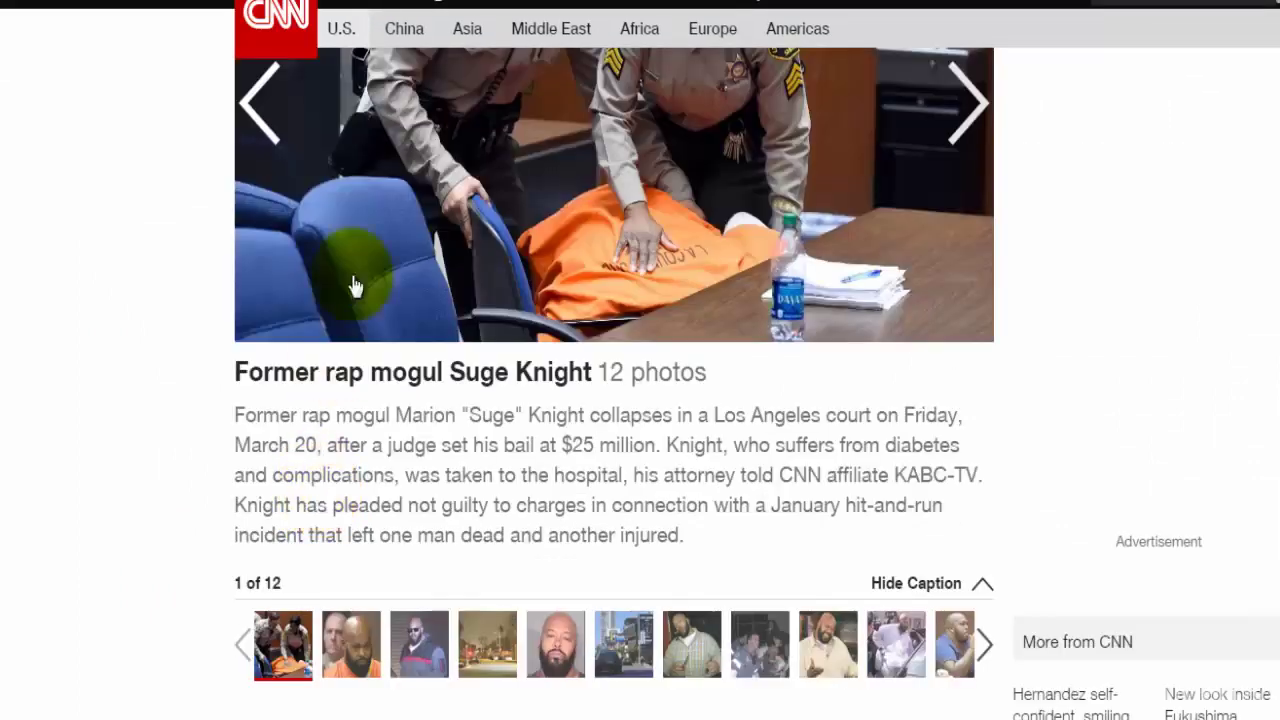
{"action": "scroll", "coordinate": [334, 366], "scroll_direction": "up", "scroll_amount": 5}
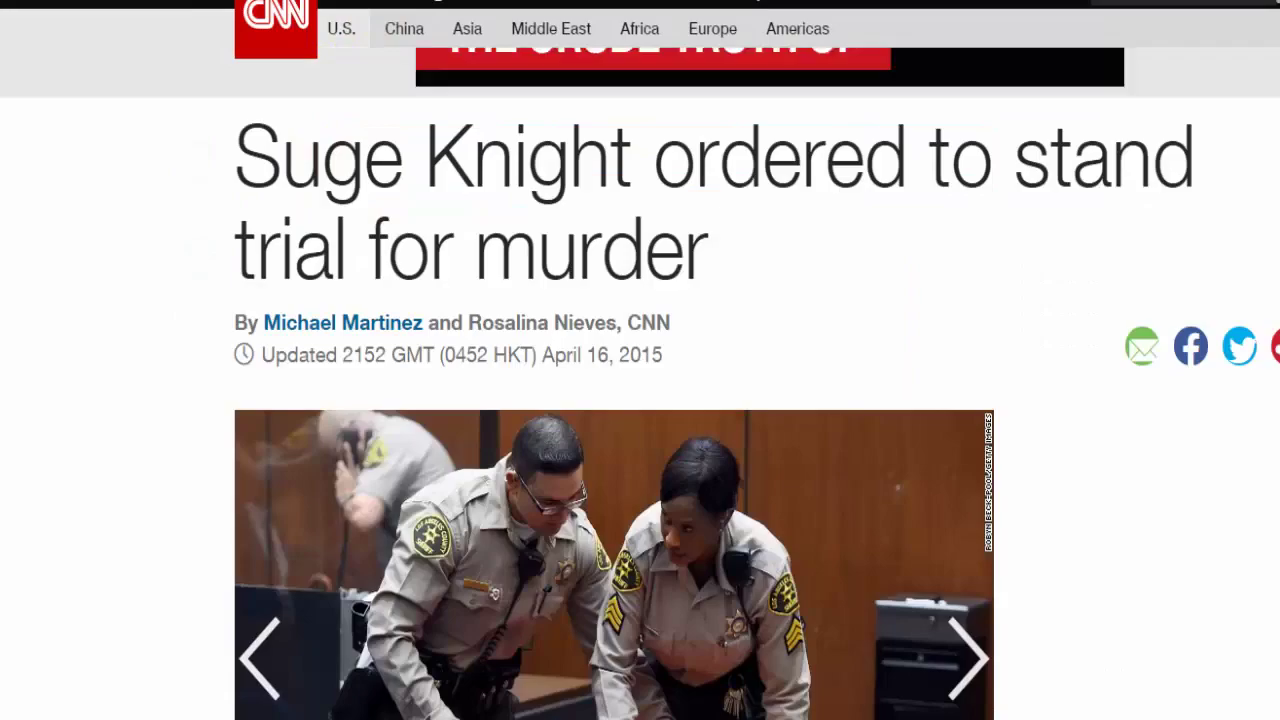
{"action": "key", "text": "ctrl+w"}
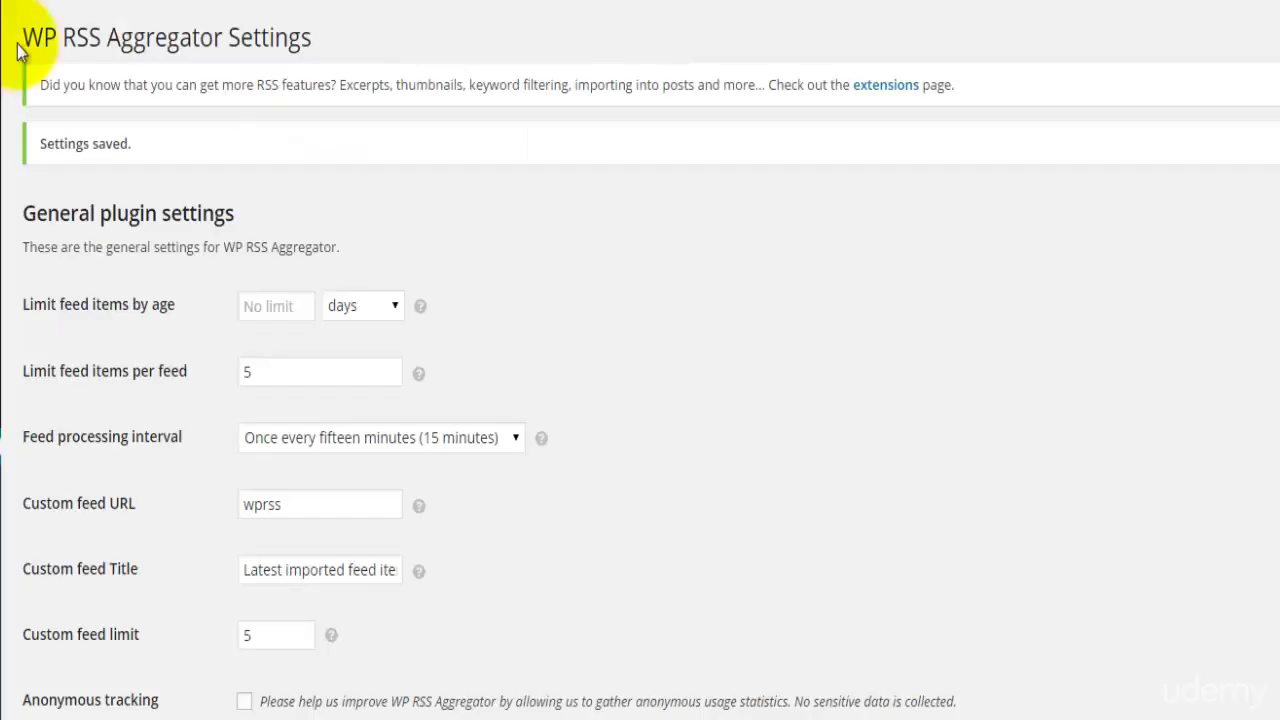
Set the open links behaviour to Self, save the settings and reload the myRSS home page.
{"action": "scroll", "coordinate": [303, 588], "scroll_direction": "down", "scroll_amount": 8}
{"action": "left_click", "coordinate": [303, 586]}
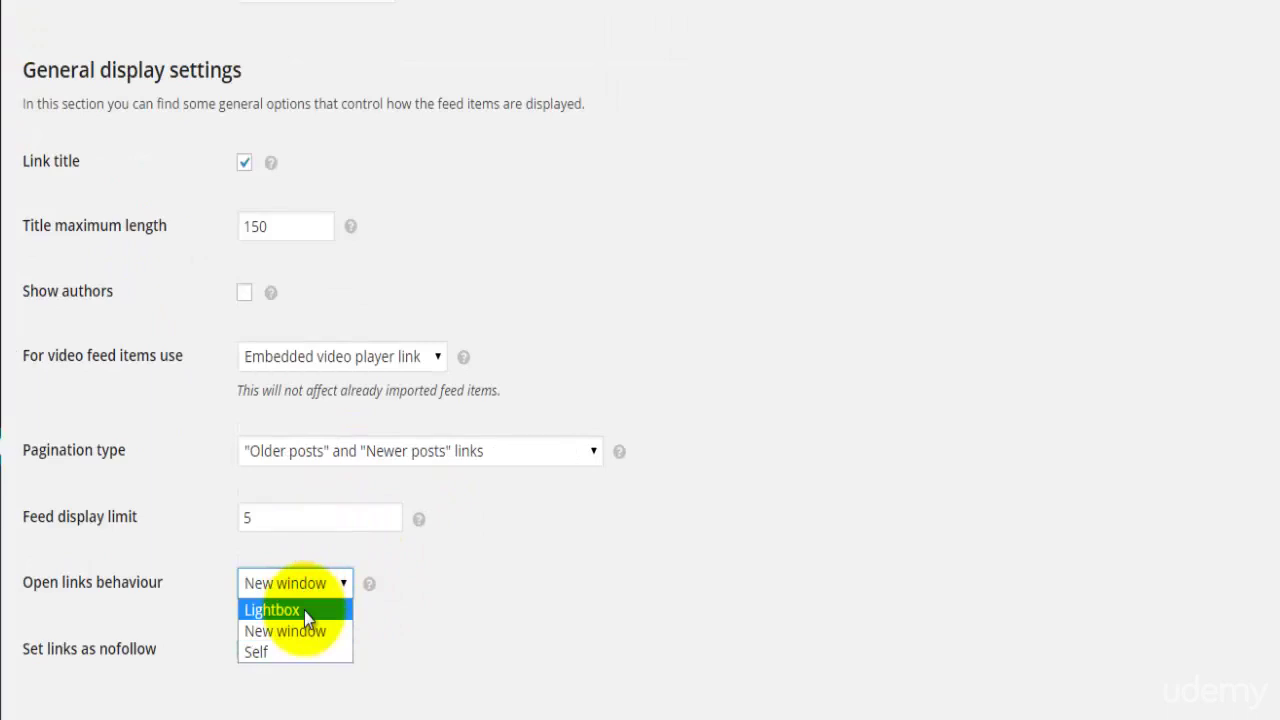
{"action": "left_click", "coordinate": [266, 656]}
{"action": "scroll", "coordinate": [423, 700], "scroll_direction": "down", "scroll_amount": 10}
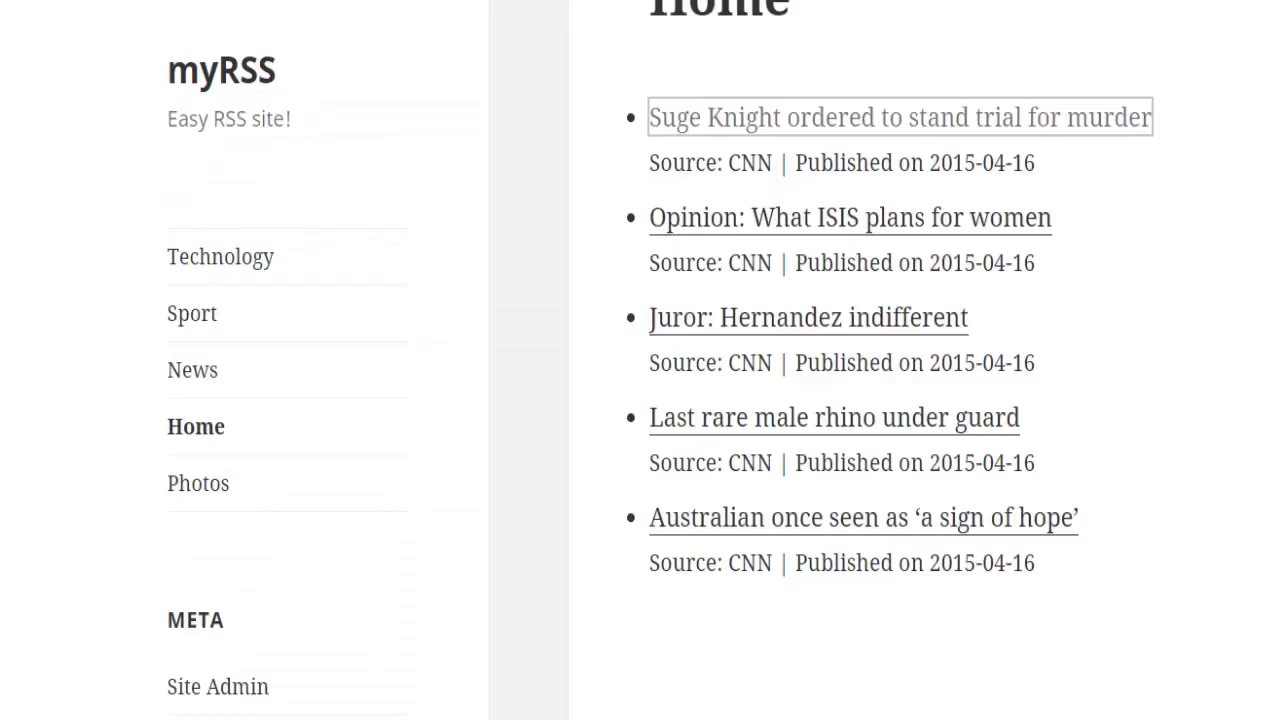
{"action": "left_click", "coordinate": [710, 403]}
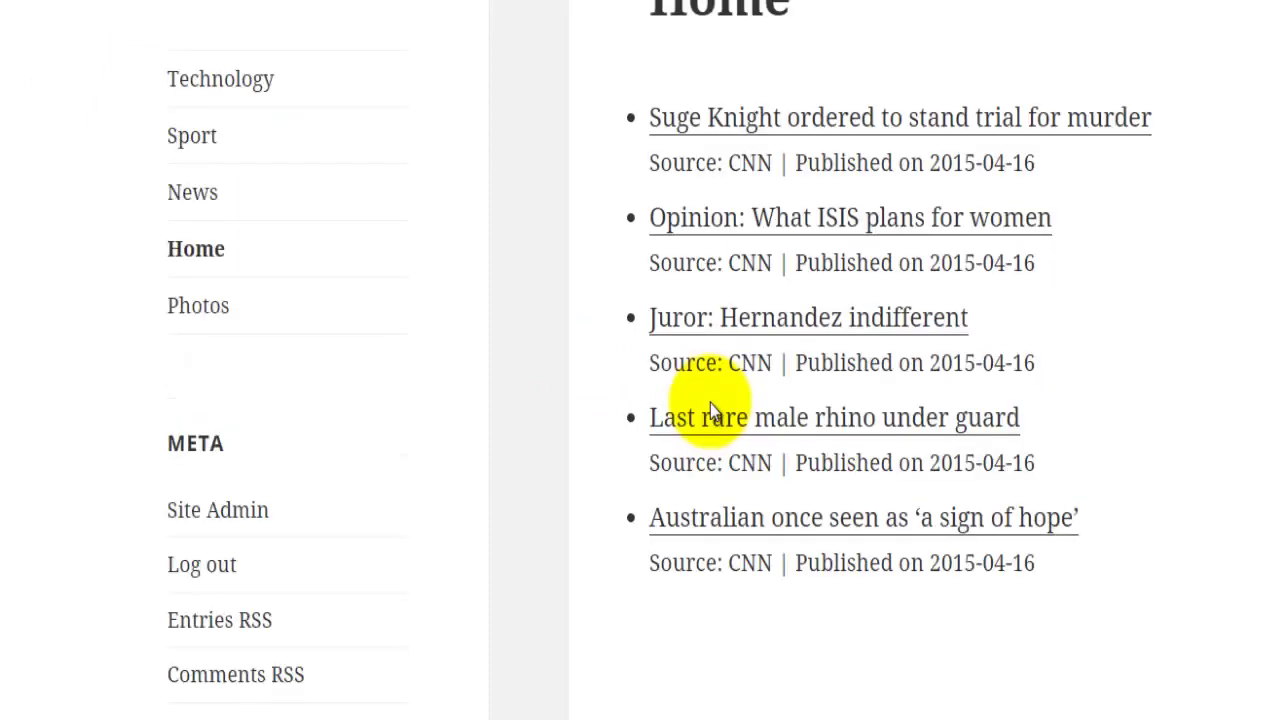
Test the first feed item's link on the myRSS home page, then set the open links behaviour to Lightbox and save the settings.
{"action": "left_click", "coordinate": [729, 132]}
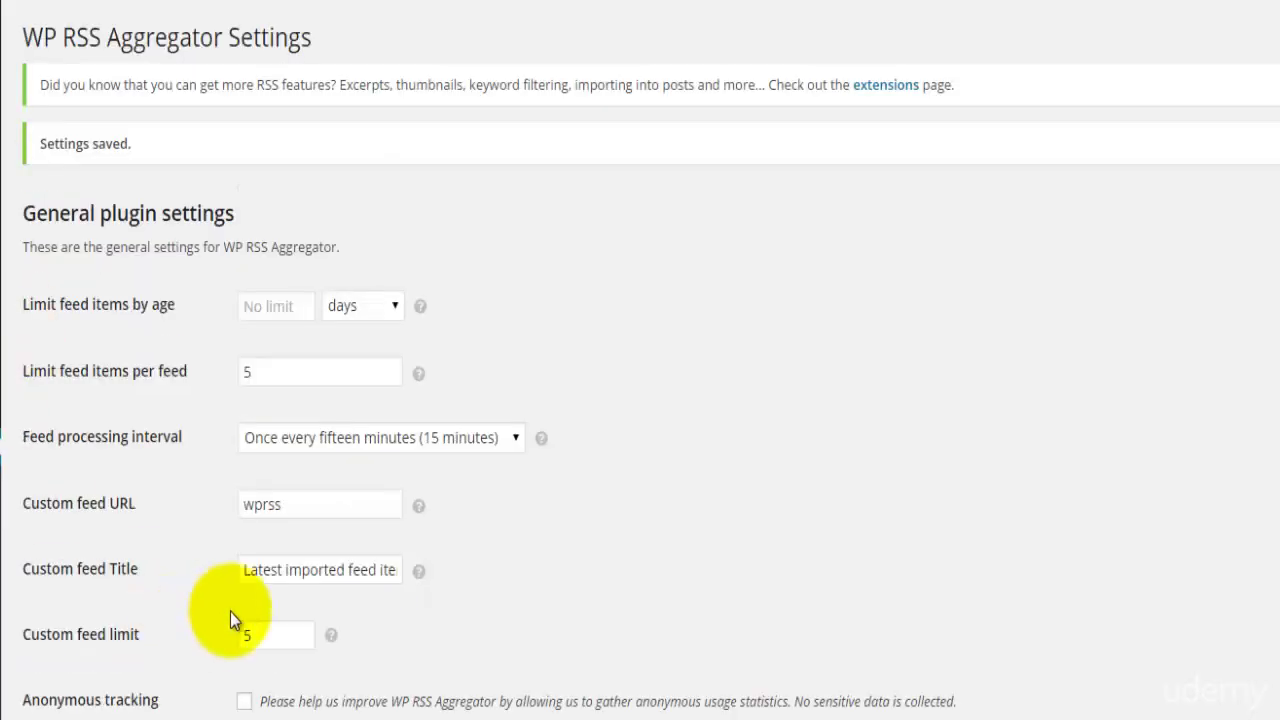
{"action": "scroll", "coordinate": [230, 611], "scroll_direction": "down", "scroll_amount": 1}
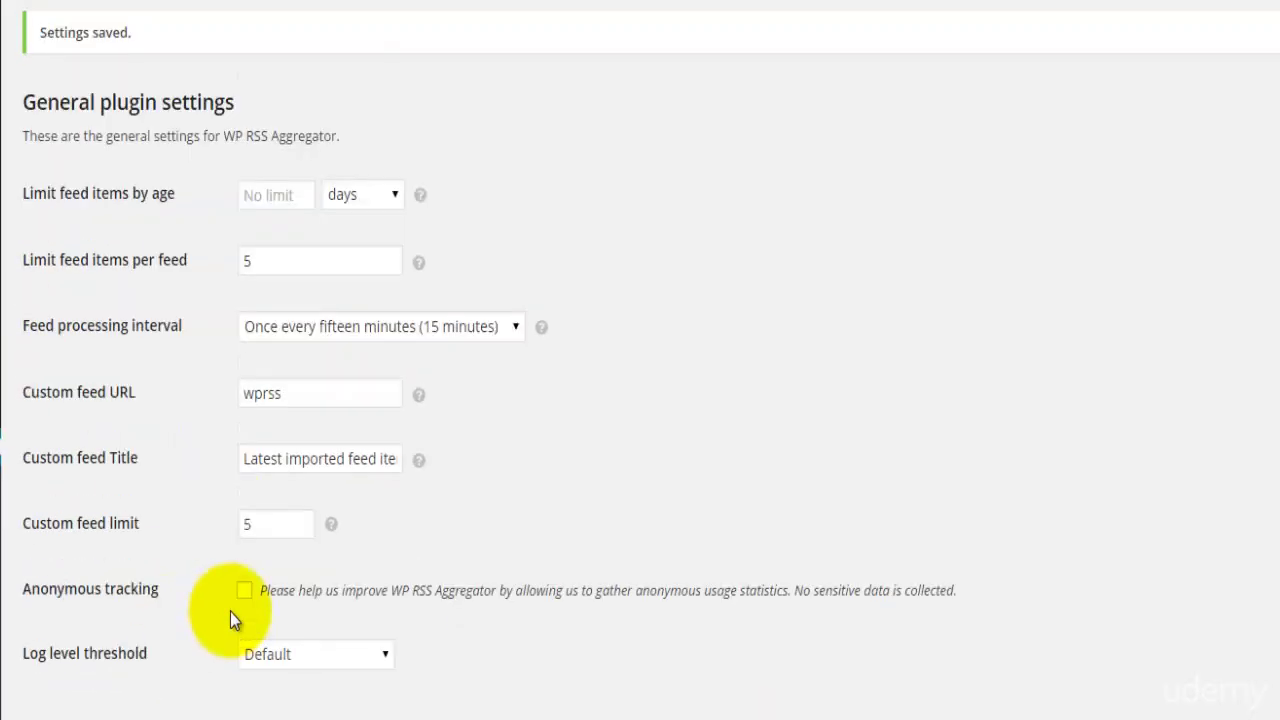
{"action": "scroll", "coordinate": [230, 618], "scroll_direction": "down", "scroll_amount": 13}
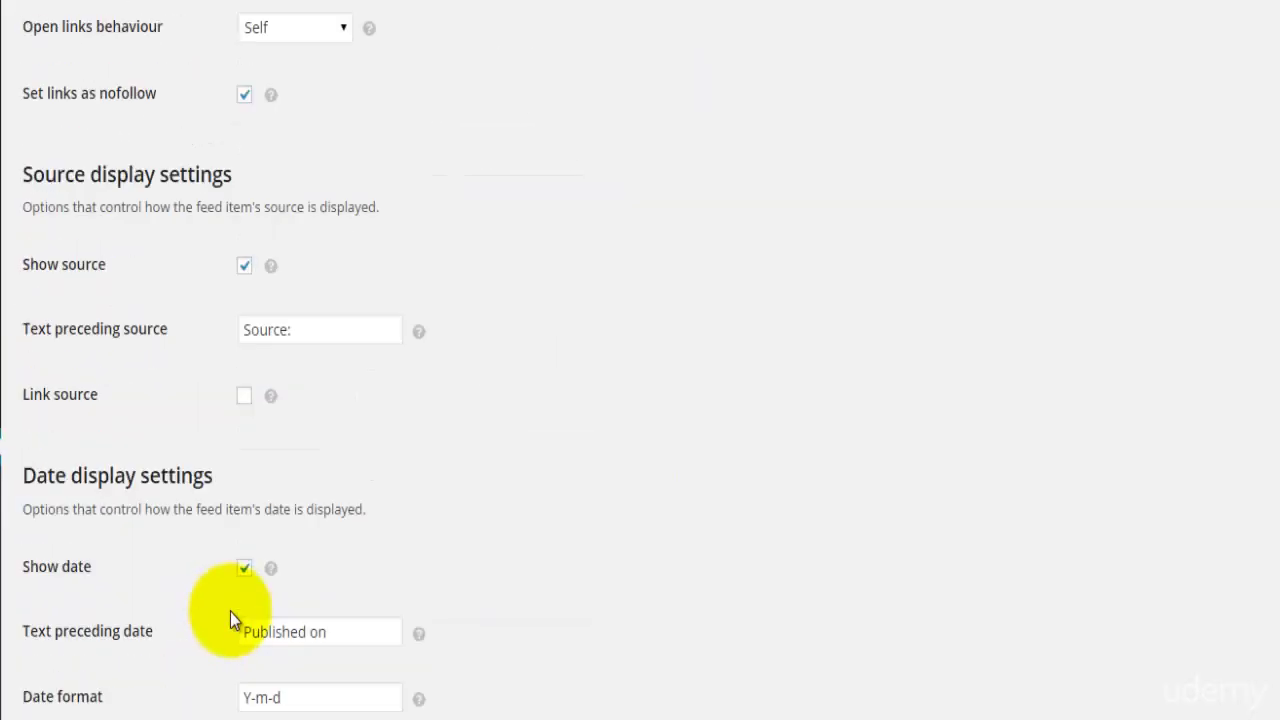
{"action": "scroll", "coordinate": [230, 611], "scroll_direction": "up", "scroll_amount": 3}
{"action": "left_click", "coordinate": [289, 250]}
{"action": "left_click", "coordinate": [291, 270]}
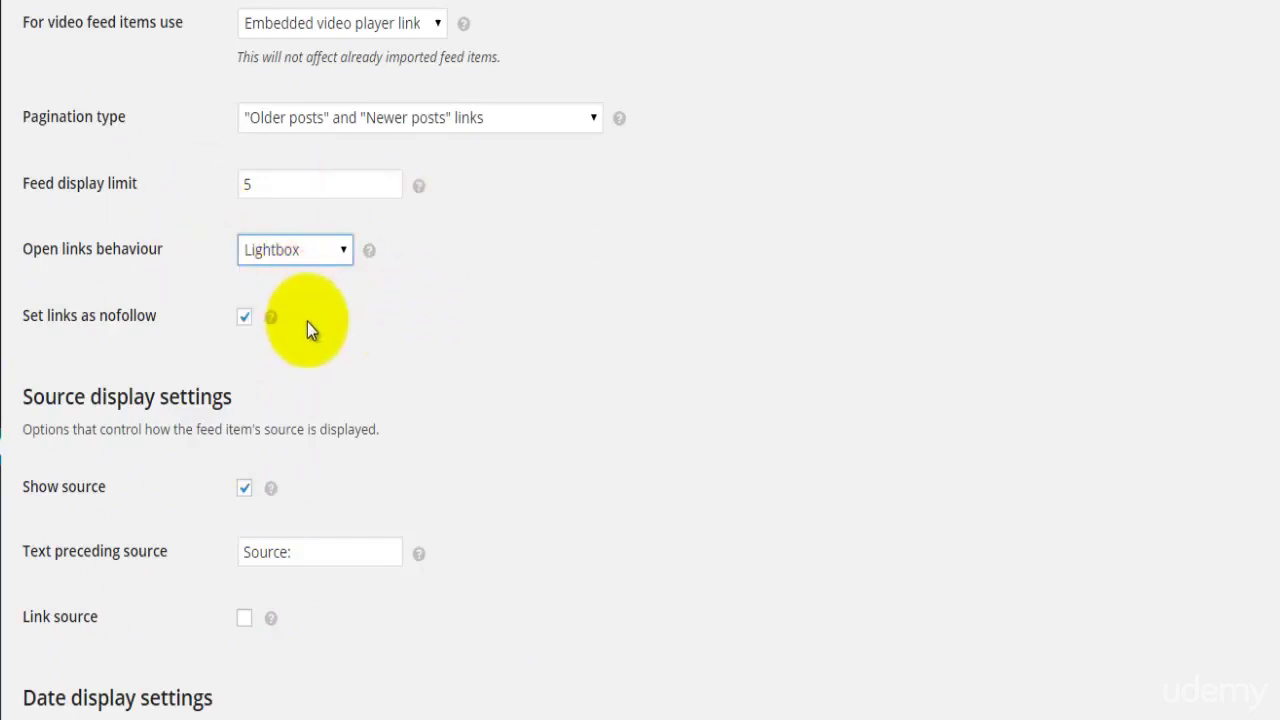
{"action": "scroll", "coordinate": [253, 674], "scroll_direction": "down", "scroll_amount": 3}
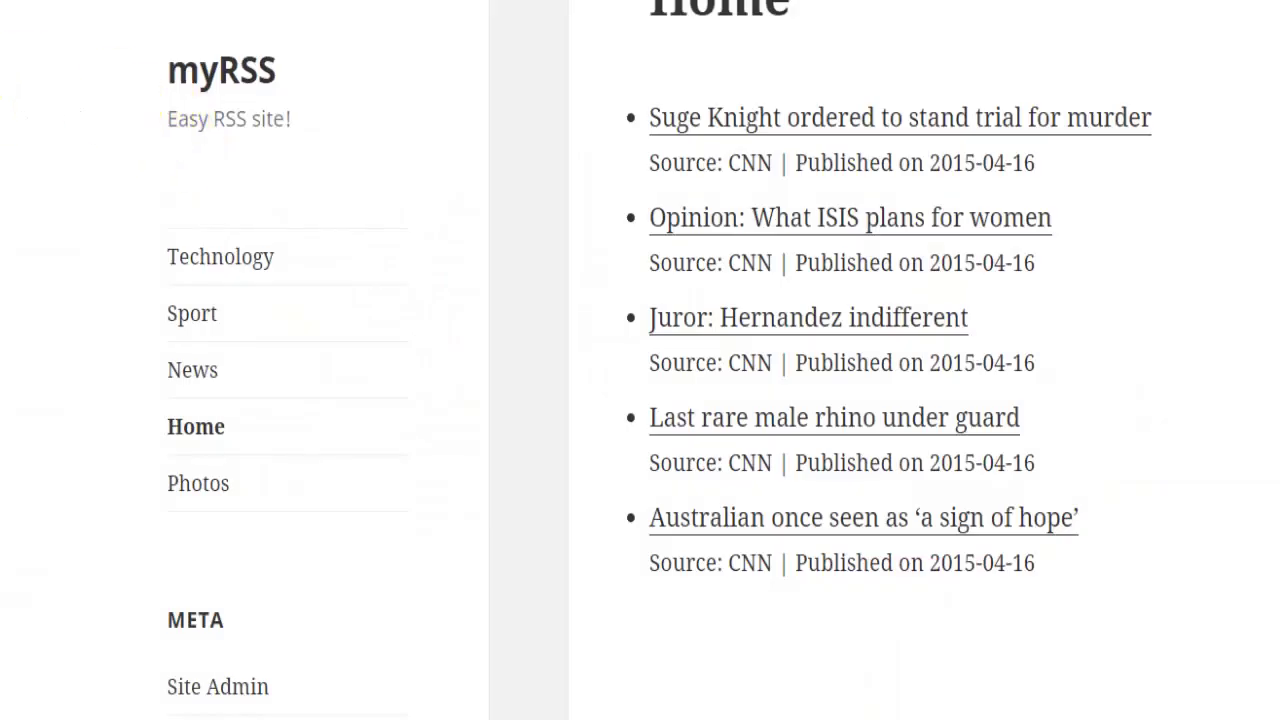
Open the first feed item on the myRSS home page in the lightbox, look through the CNN article and close it.
{"action": "scroll", "coordinate": [566, 453], "scroll_direction": "down", "scroll_amount": 2}
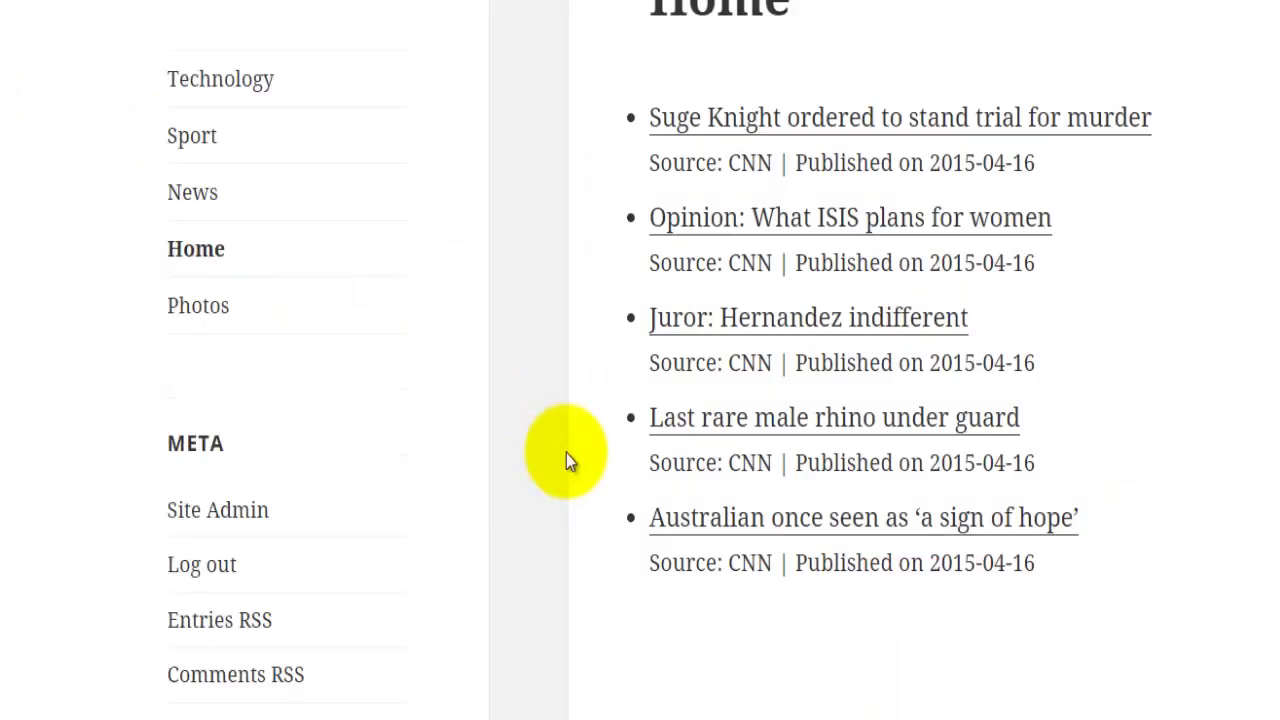
{"action": "left_click", "coordinate": [700, 120]}
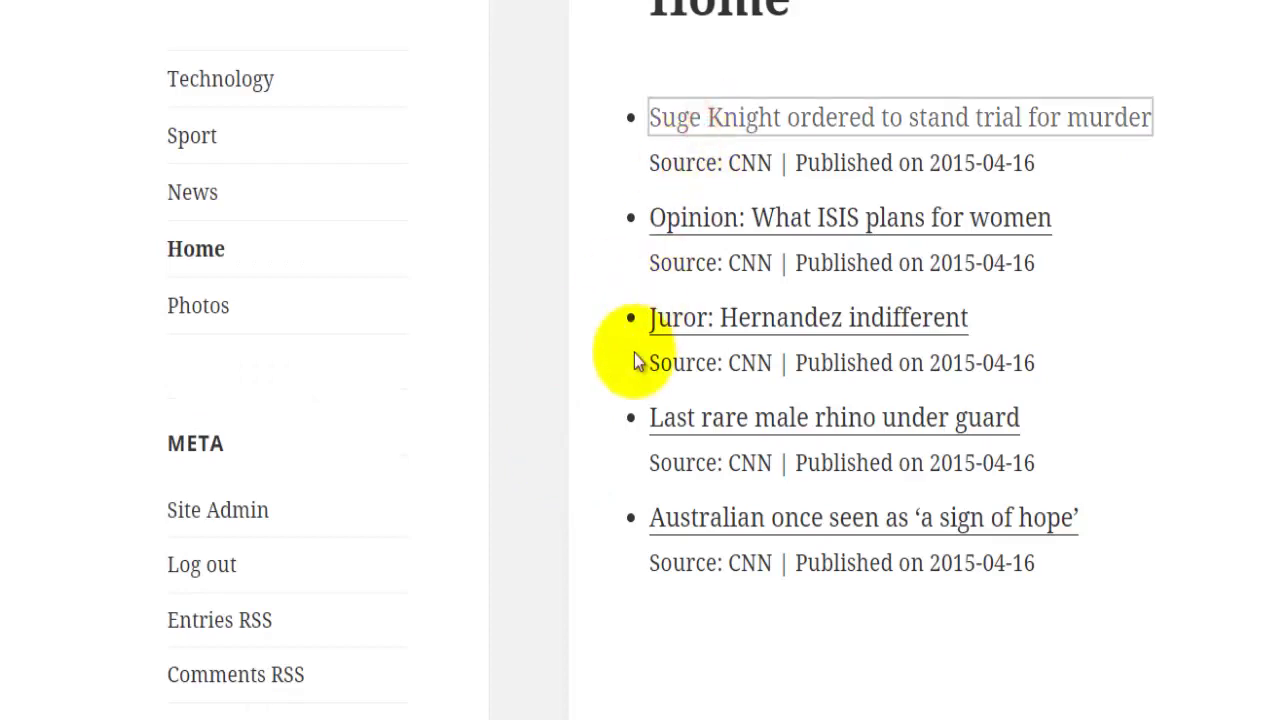
{"action": "left_click", "coordinate": [836, 112]}
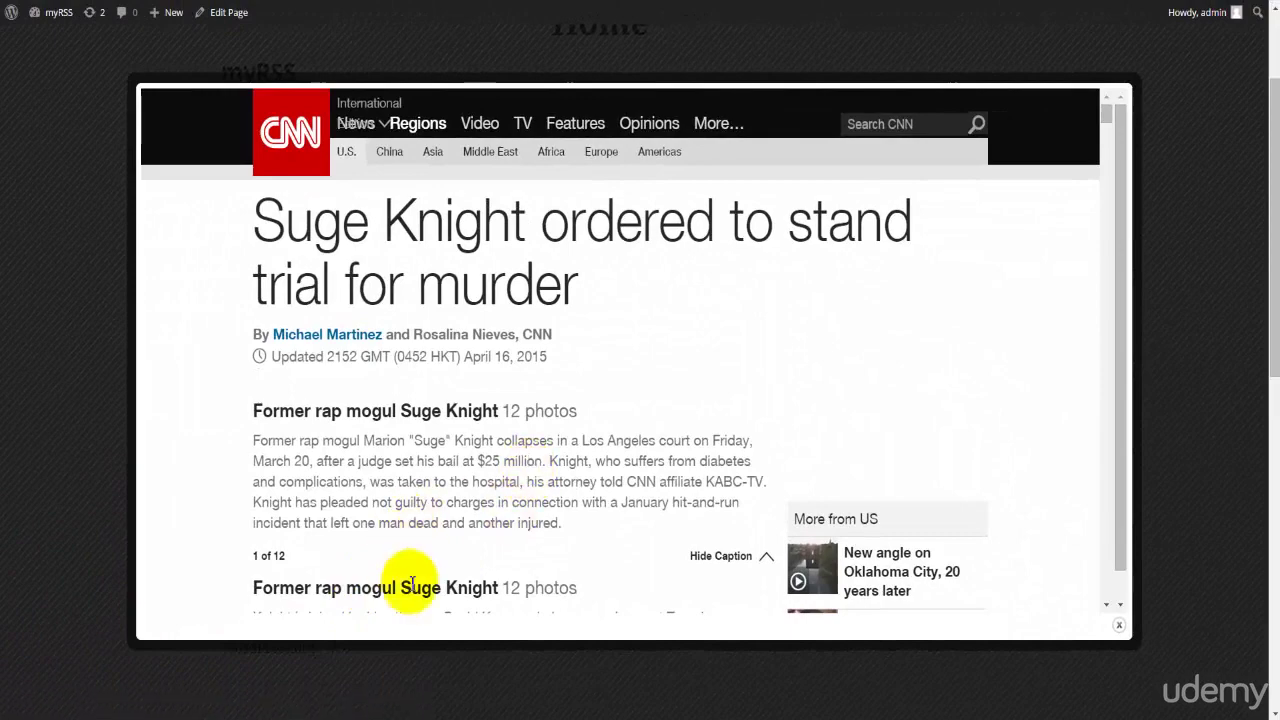
{"action": "scroll", "coordinate": [414, 582], "scroll_direction": "down", "scroll_amount": 6}
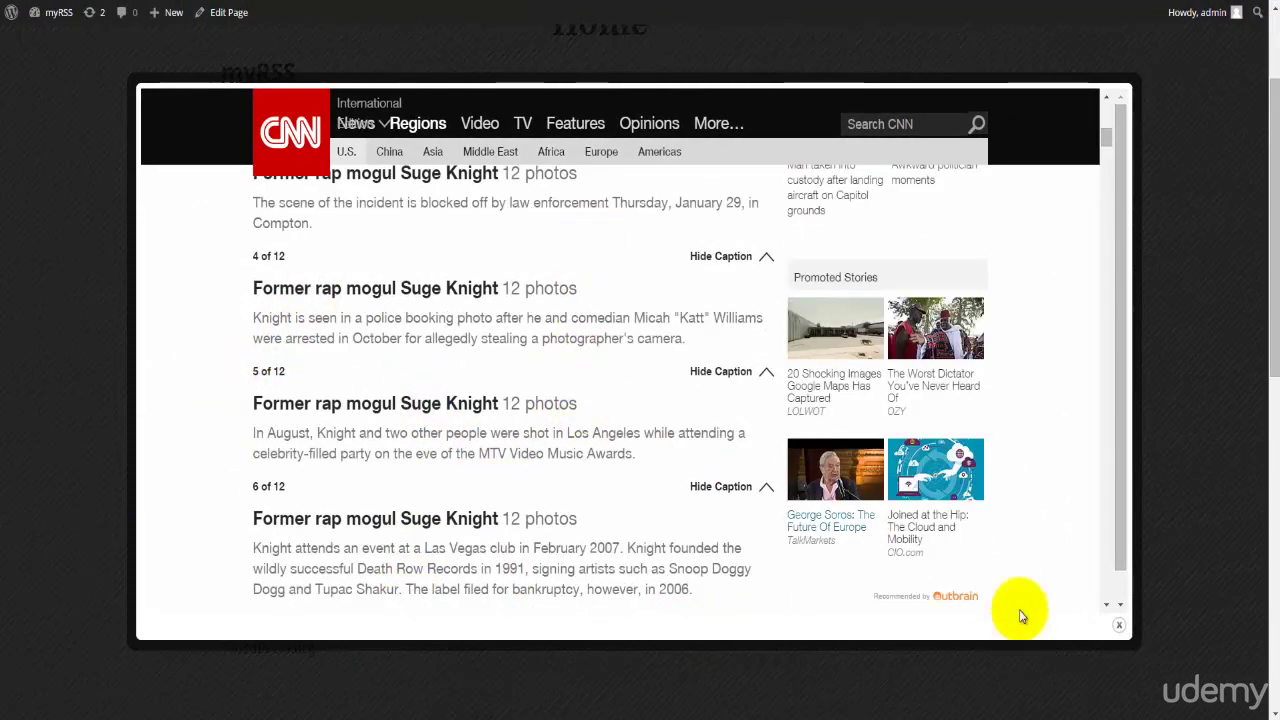
{"action": "left_click", "coordinate": [1121, 628]}
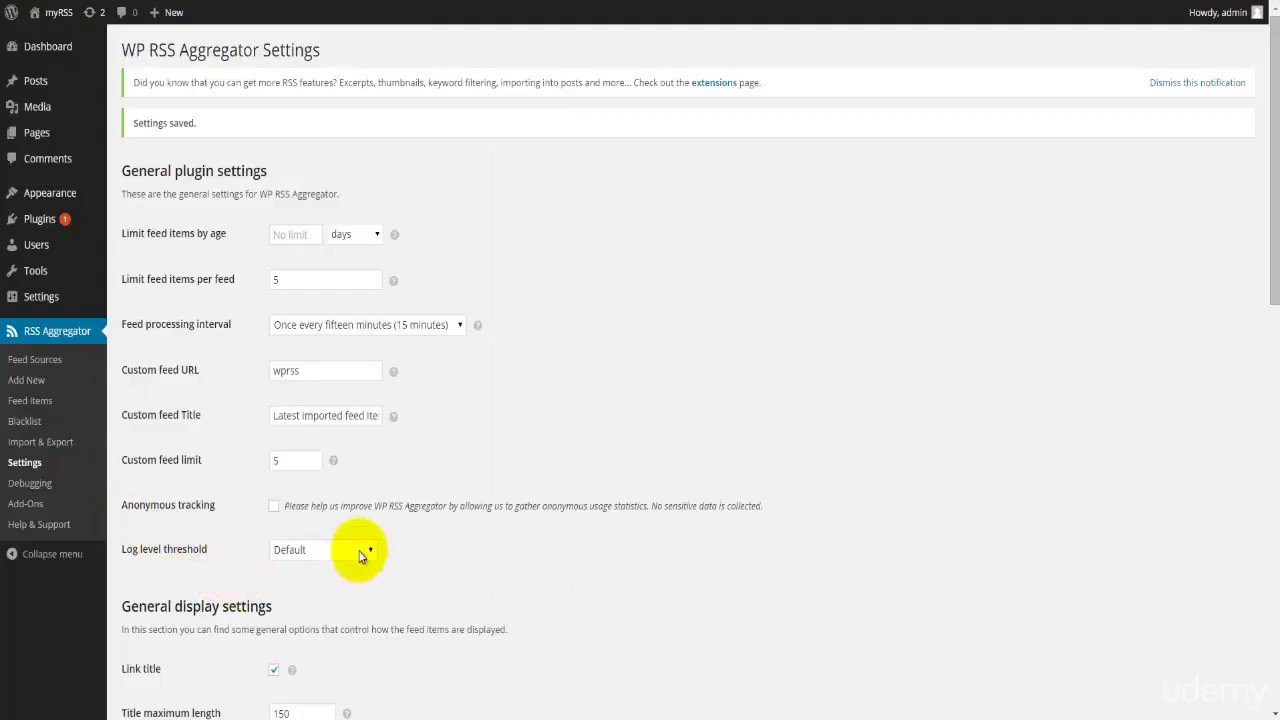
Compare the plugin's source display settings with the source text under the feed items on the myRSS home page.
{"action": "scroll", "coordinate": [355, 552], "scroll_direction": "down", "scroll_amount": 2}
{"action": "scroll", "coordinate": [360, 555], "scroll_direction": "down", "scroll_amount": 5}
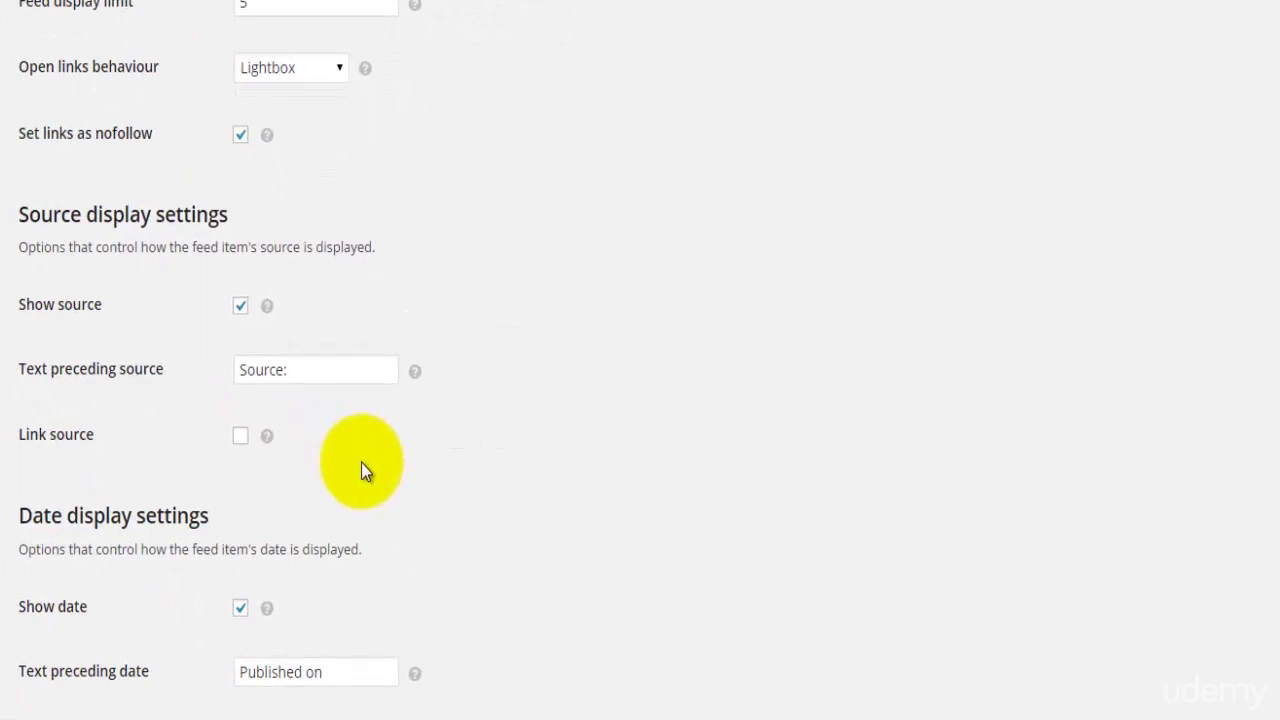
{"action": "scroll", "coordinate": [363, 470], "scroll_direction": "down", "scroll_amount": 4}
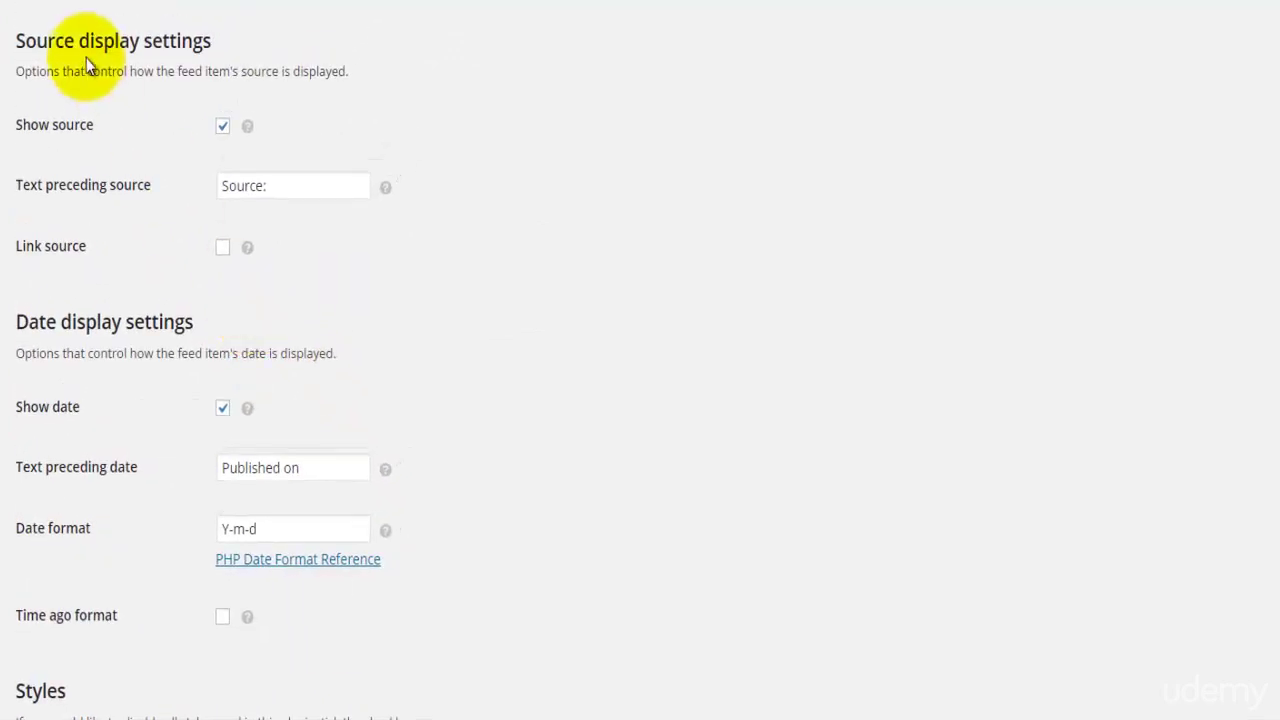
{"action": "double_click", "coordinate": [33, 127]}
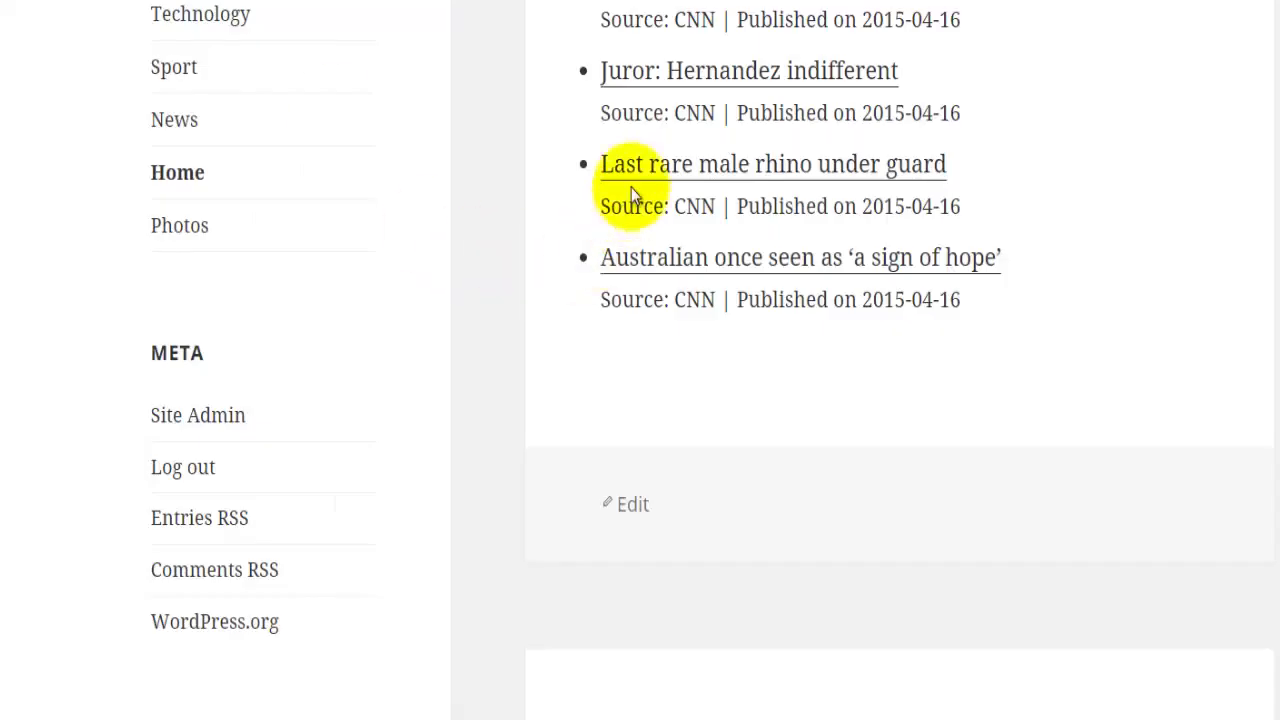
{"action": "left_click_drag", "start_coordinate": [600, 112], "coordinate": [716, 113]}
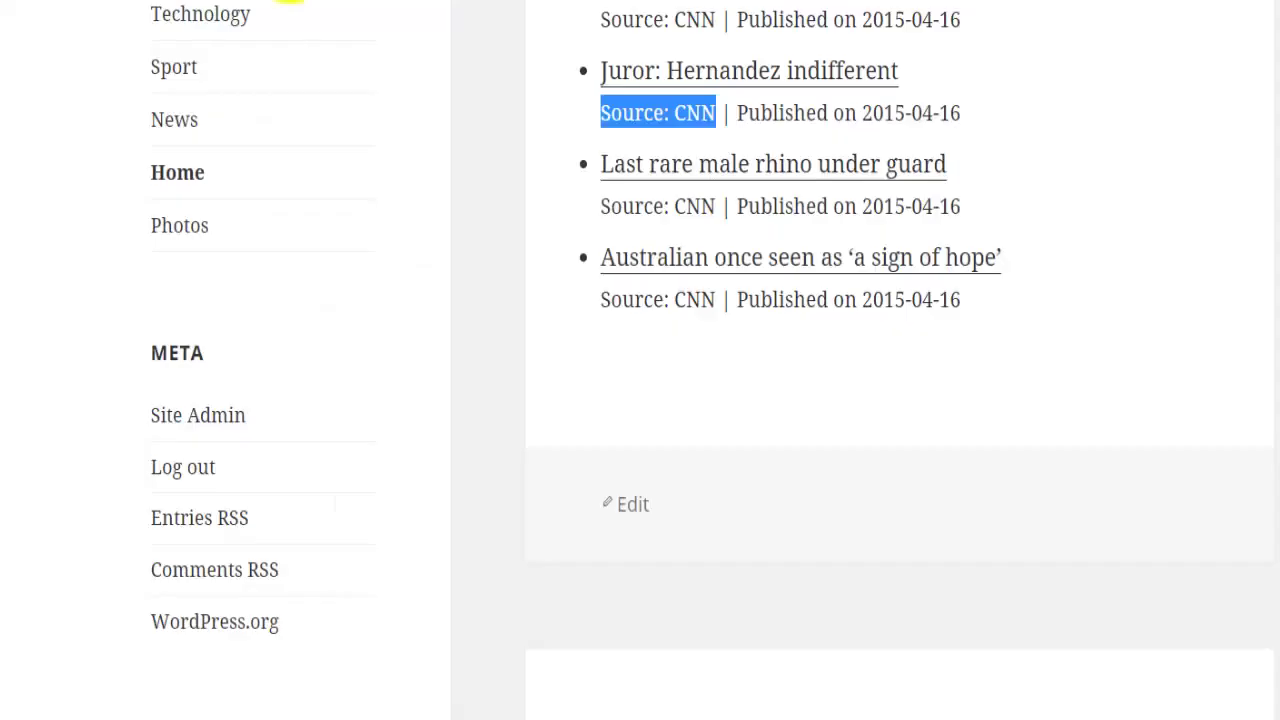
{"action": "double_click", "coordinate": [633, 112]}
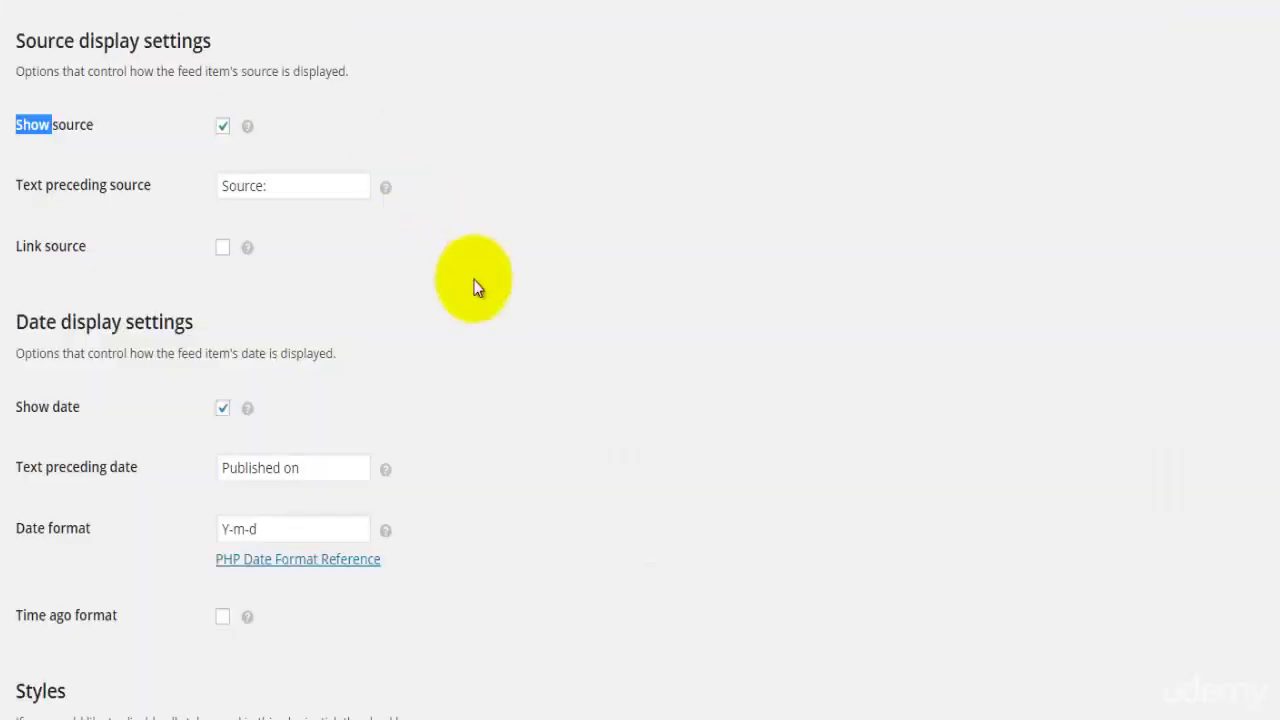
Review the link source, date display and Disable Styles options and save the plugin settings.
{"action": "scroll", "coordinate": [459, 318], "scroll_direction": "down", "scroll_amount": 1}
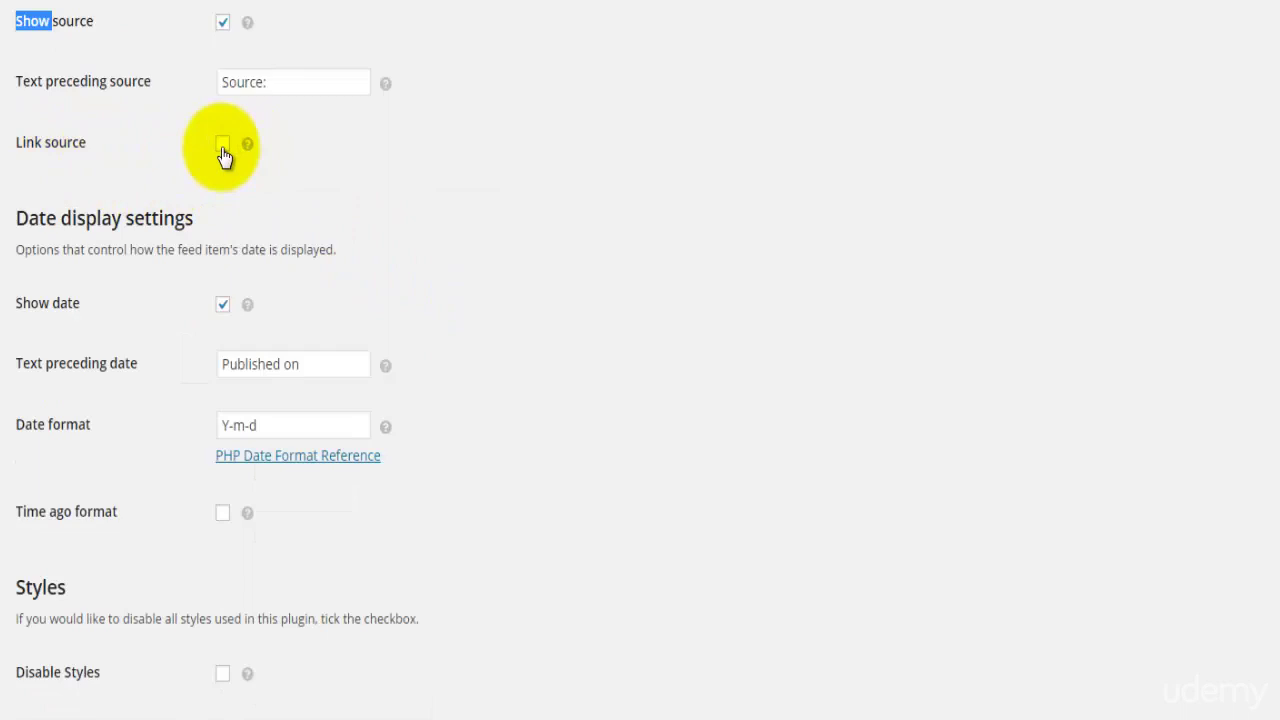
{"action": "scroll", "coordinate": [187, 186], "scroll_direction": "down", "scroll_amount": 1}
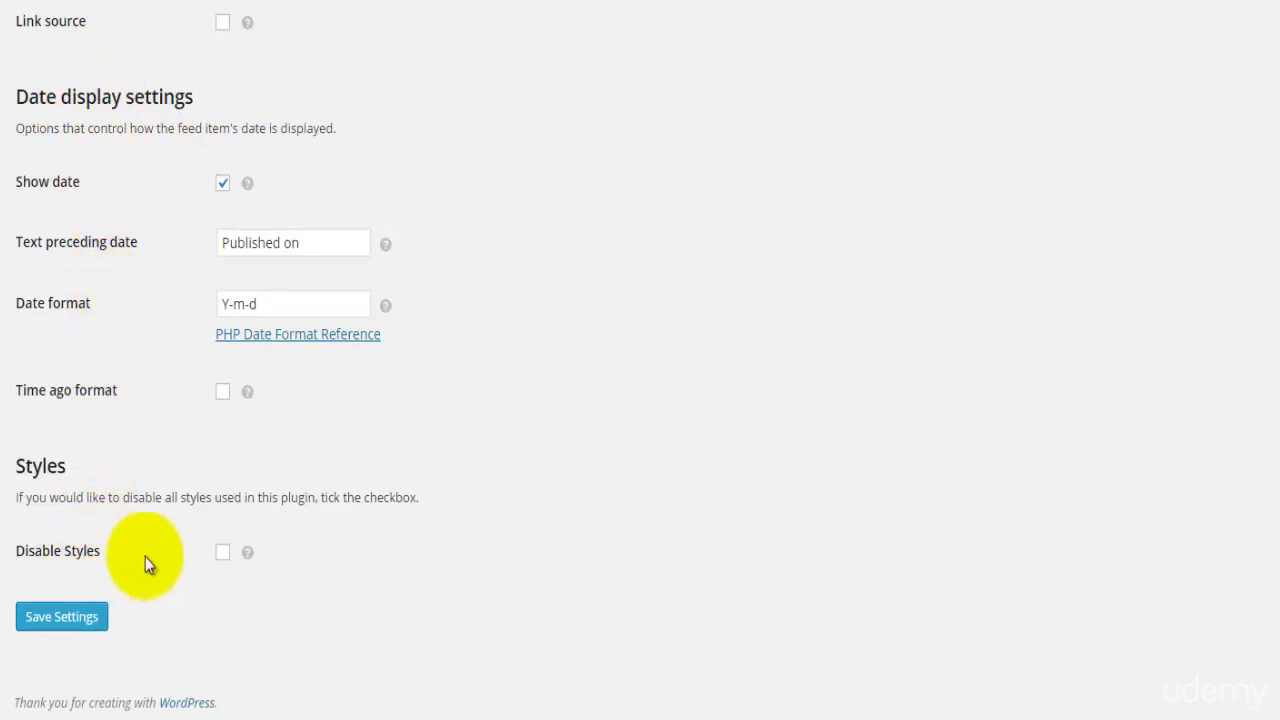
{"action": "left_click", "coordinate": [66, 631]}
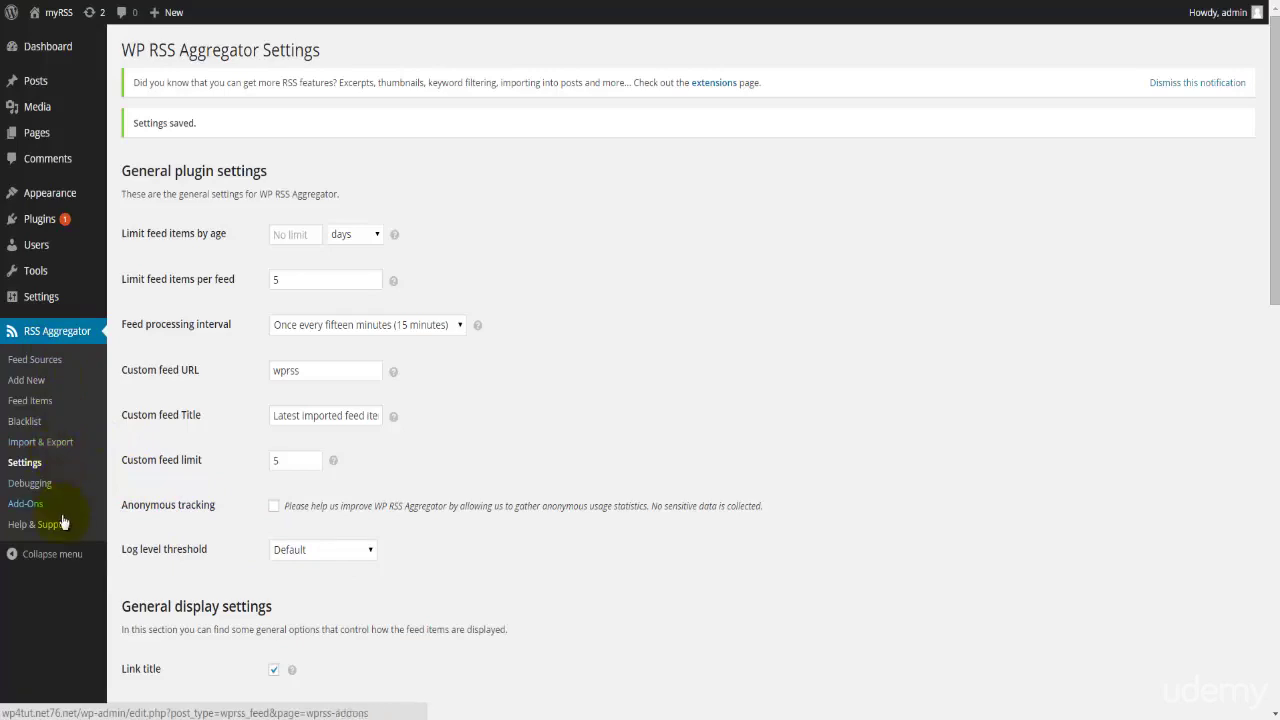
Open the plugin's documentation area from Help & Support in a separate tab and go to the Shortcodes page.
{"action": "left_click", "coordinate": [58, 525]}
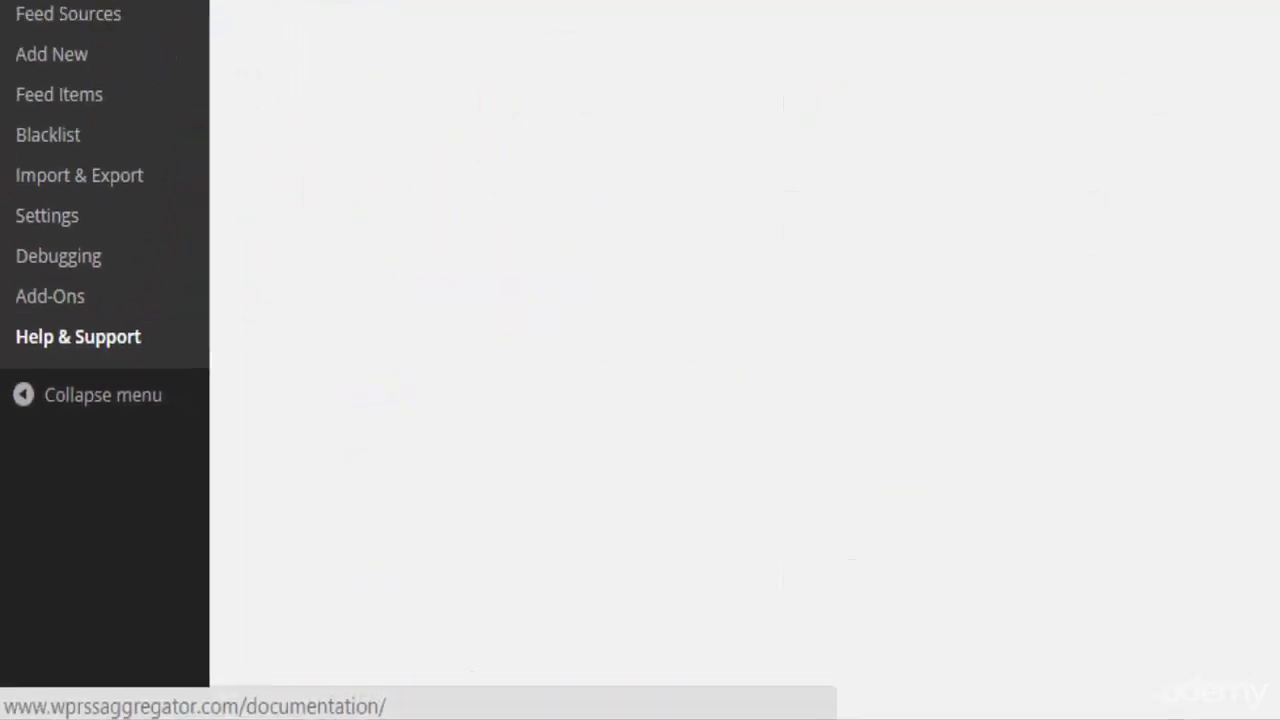
{"action": "right_click", "coordinate": [203, 146]}
{"action": "left_click", "coordinate": [210, 158]}
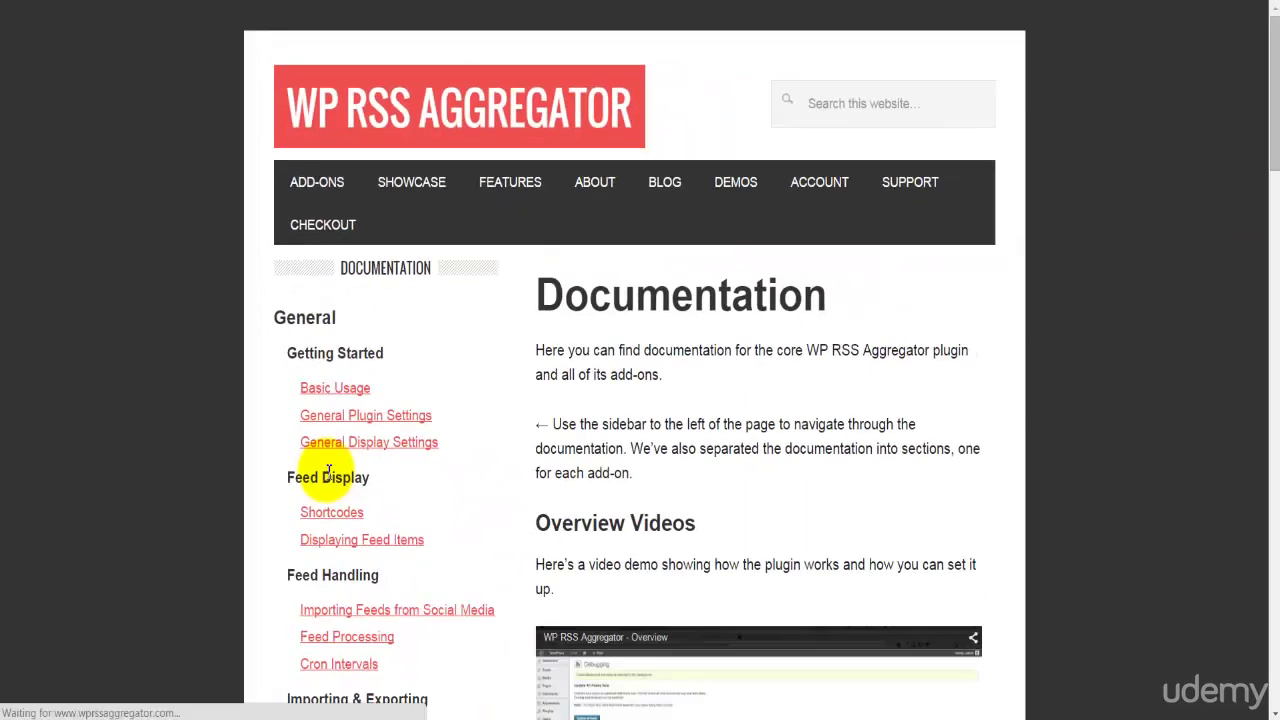
{"action": "scroll", "coordinate": [425, 534], "scroll_direction": "down", "scroll_amount": 1}
{"action": "left_click", "coordinate": [346, 436]}
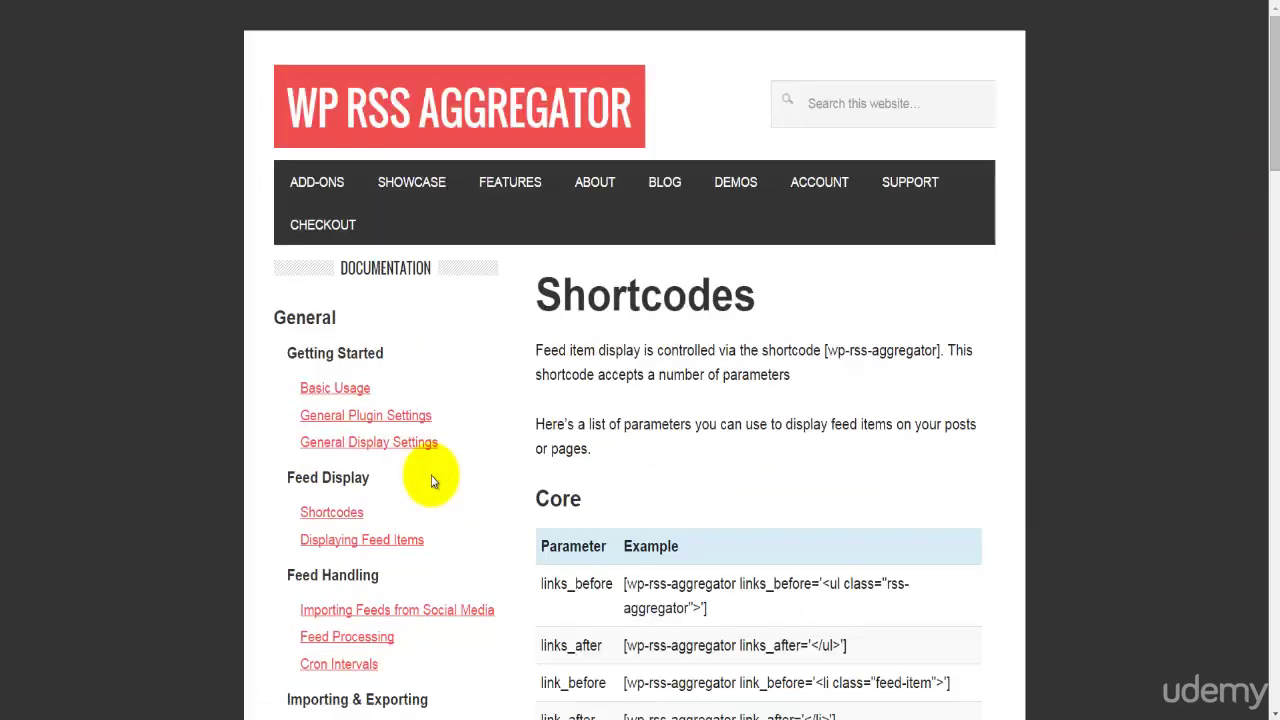
Examine the Core parameters and examples of the wp-rss-aggregator shortcode on the Shortcodes page and close the documentation.
{"action": "scroll", "coordinate": [486, 457], "scroll_direction": "down", "scroll_amount": 3}
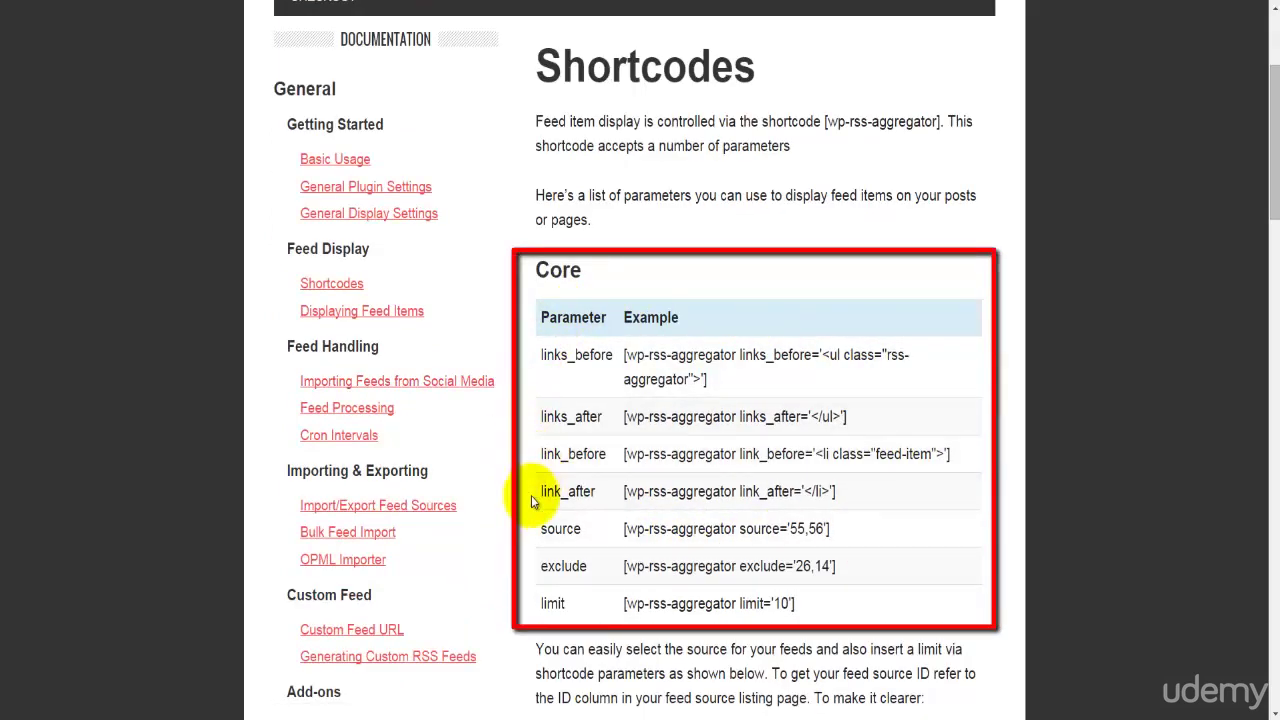
{"action": "scroll", "coordinate": [531, 495], "scroll_direction": "down", "scroll_amount": 1}
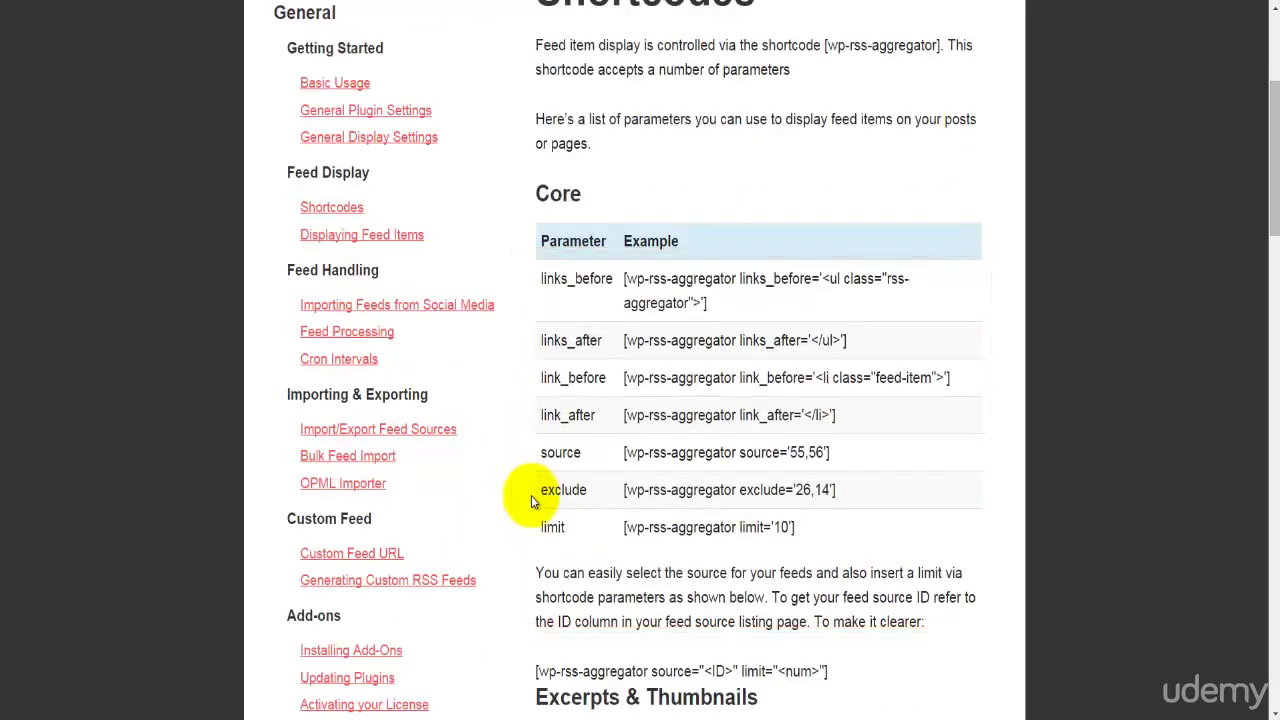
{"action": "left_click_drag", "start_coordinate": [527, 192], "coordinate": [829, 533]}
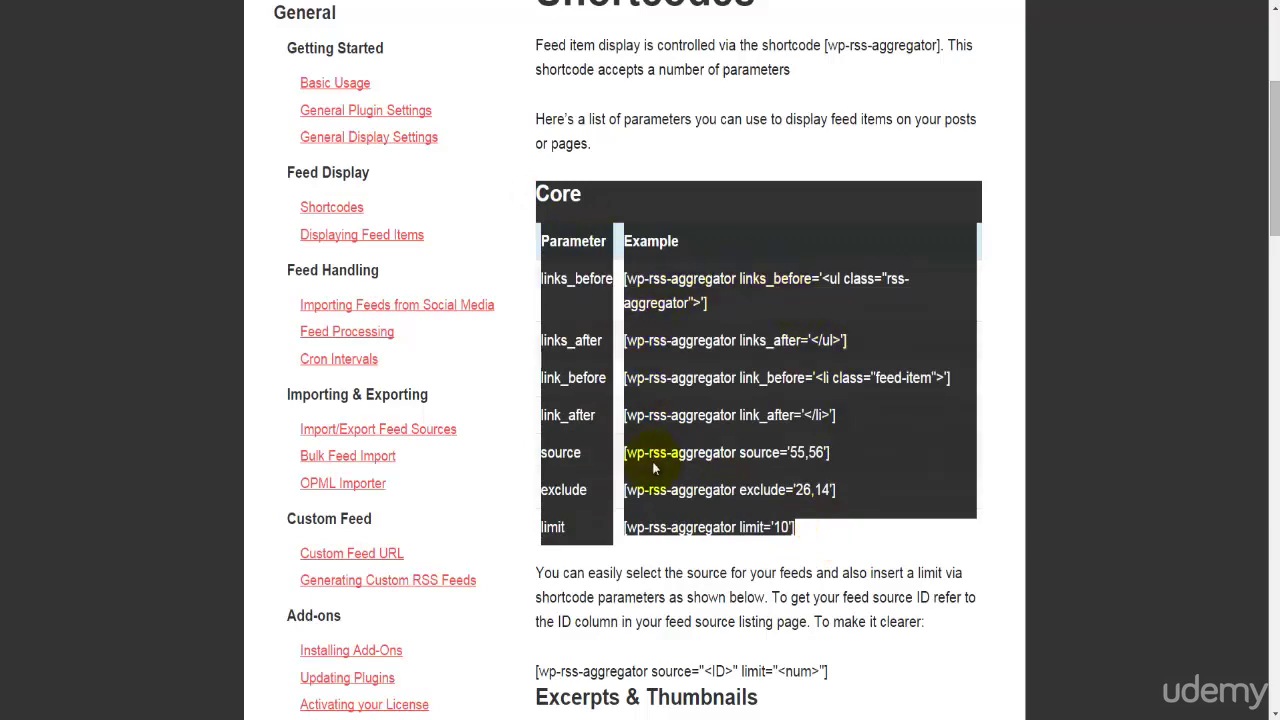
{"action": "left_click", "coordinate": [650, 500]}
{"action": "scroll", "coordinate": [657, 674], "scroll_direction": "down", "scroll_amount": 5}
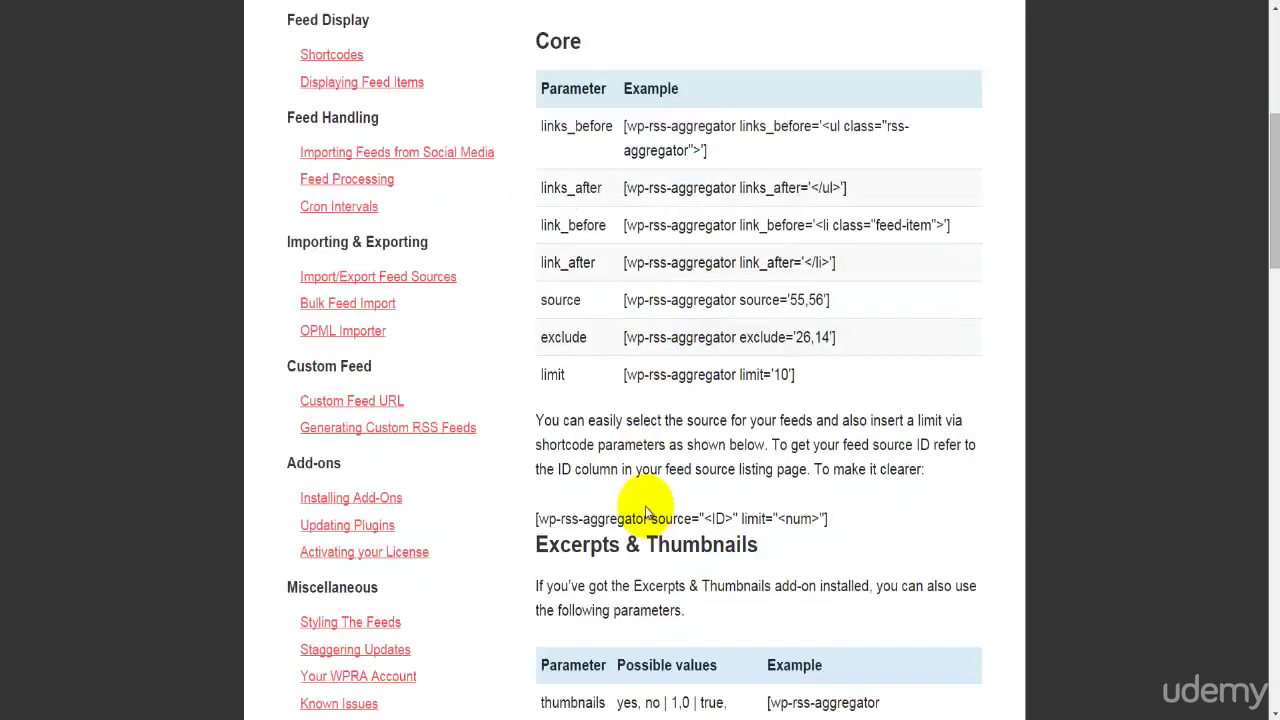
{"action": "left_click_drag", "start_coordinate": [531, 460], "coordinate": [724, 340]}
{"action": "left_click", "coordinate": [705, 365]}
{"action": "scroll", "coordinate": [634, 500], "scroll_direction": "up", "scroll_amount": 10}
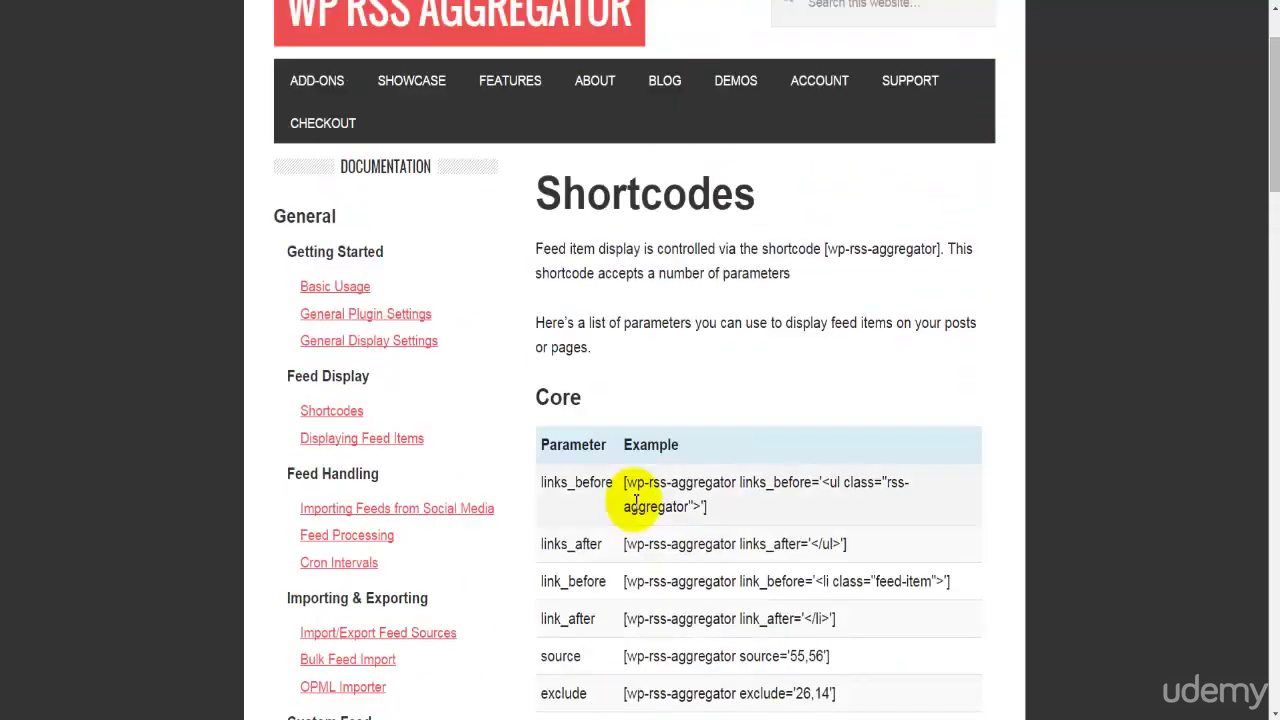
{"action": "scroll", "coordinate": [633, 498], "scroll_direction": "down", "scroll_amount": 1}
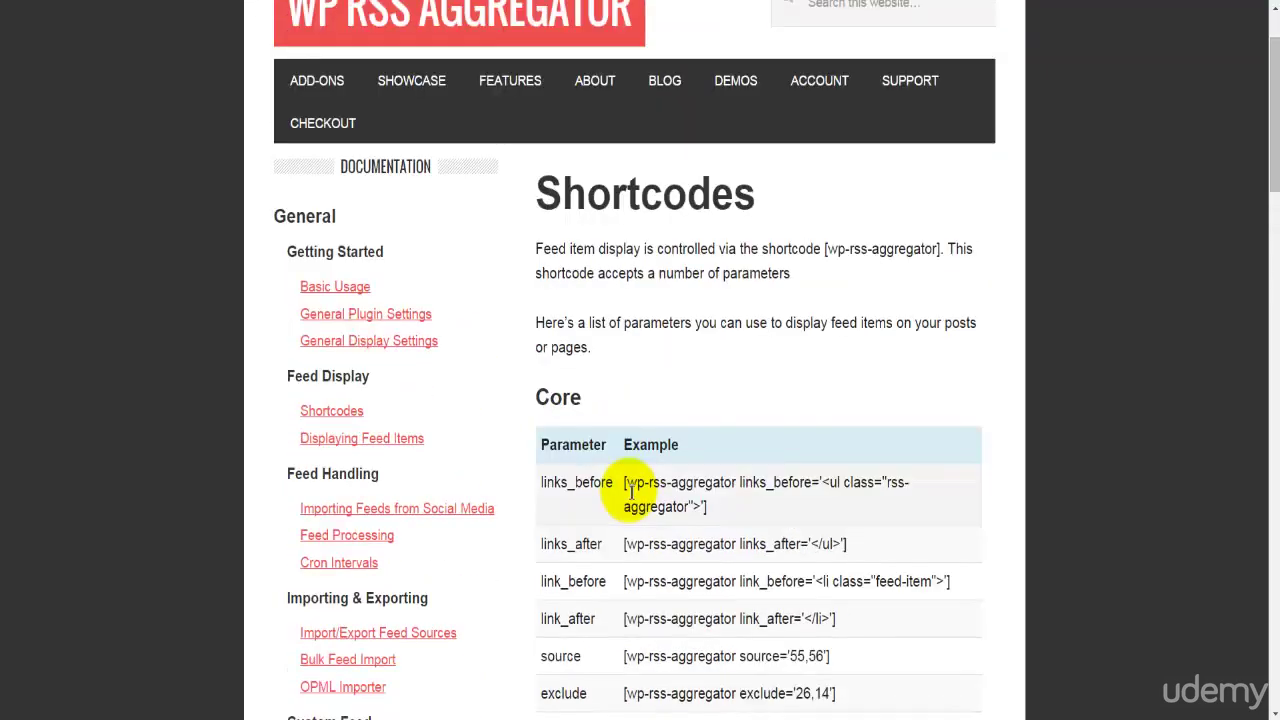
{"action": "scroll", "coordinate": [630, 497], "scroll_direction": "down", "scroll_amount": 2}
{"action": "scroll", "coordinate": [628, 500], "scroll_direction": "down", "scroll_amount": 2}
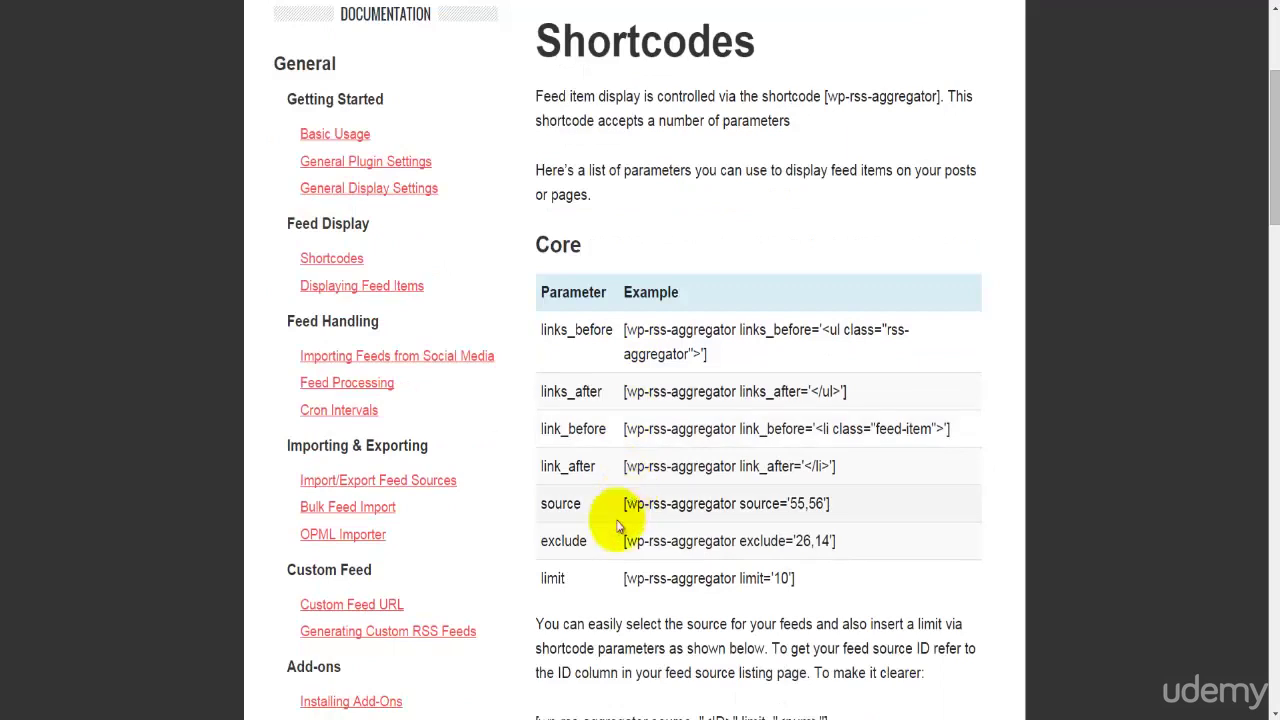
{"action": "scroll", "coordinate": [600, 515], "scroll_direction": "up", "scroll_amount": 2}
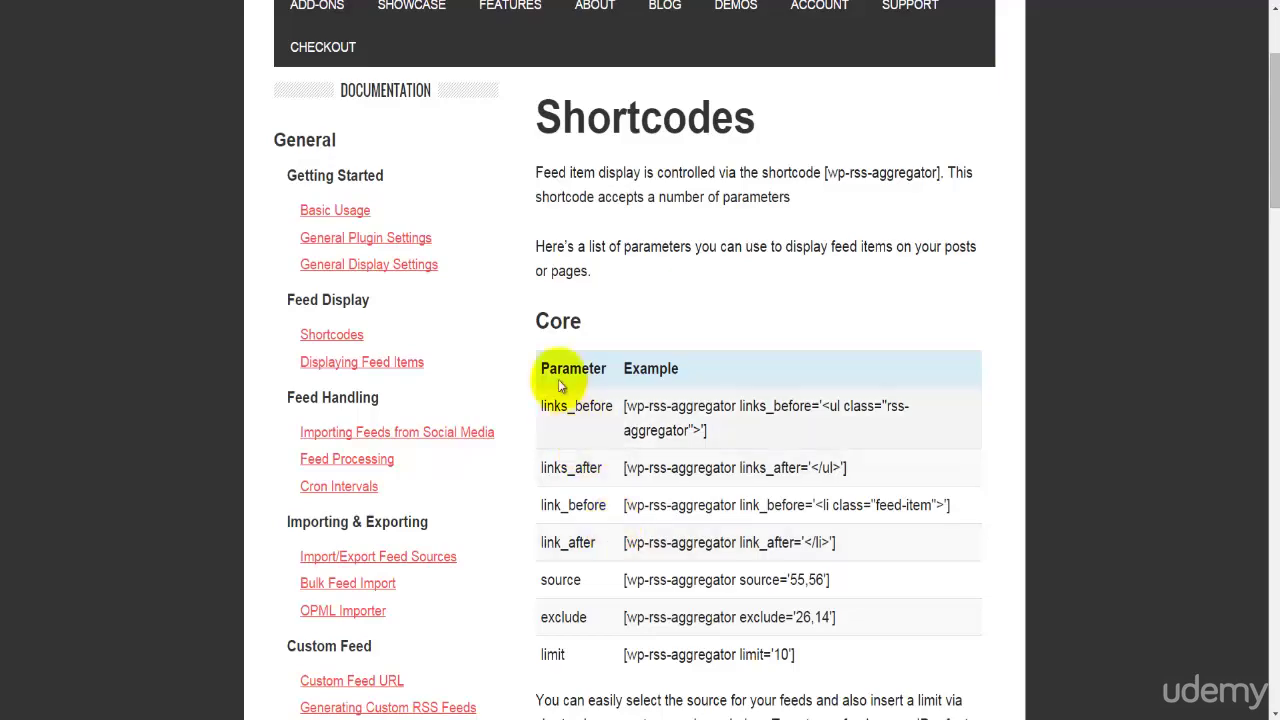
{"action": "key", "text": "ctrl+w"}
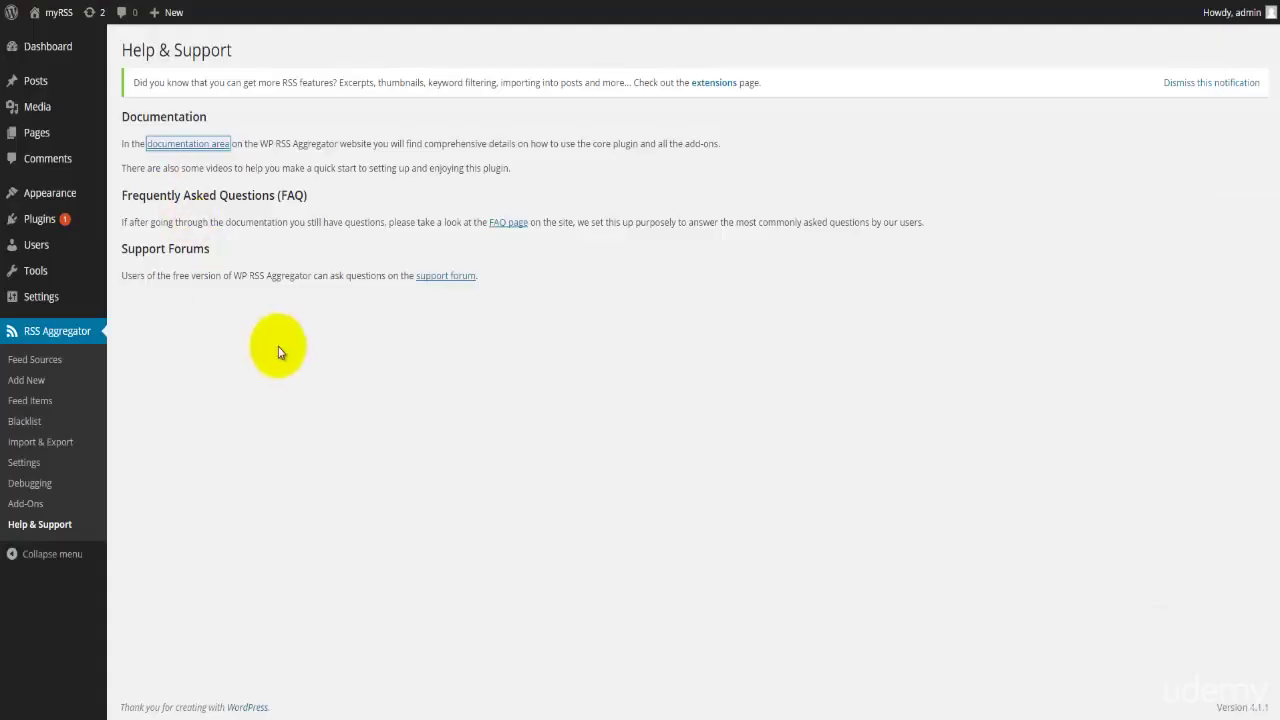
Leave Help & Support and go to the Pages section of the WordPress dashboard.
{"action": "left_click", "coordinate": [215, 393]}
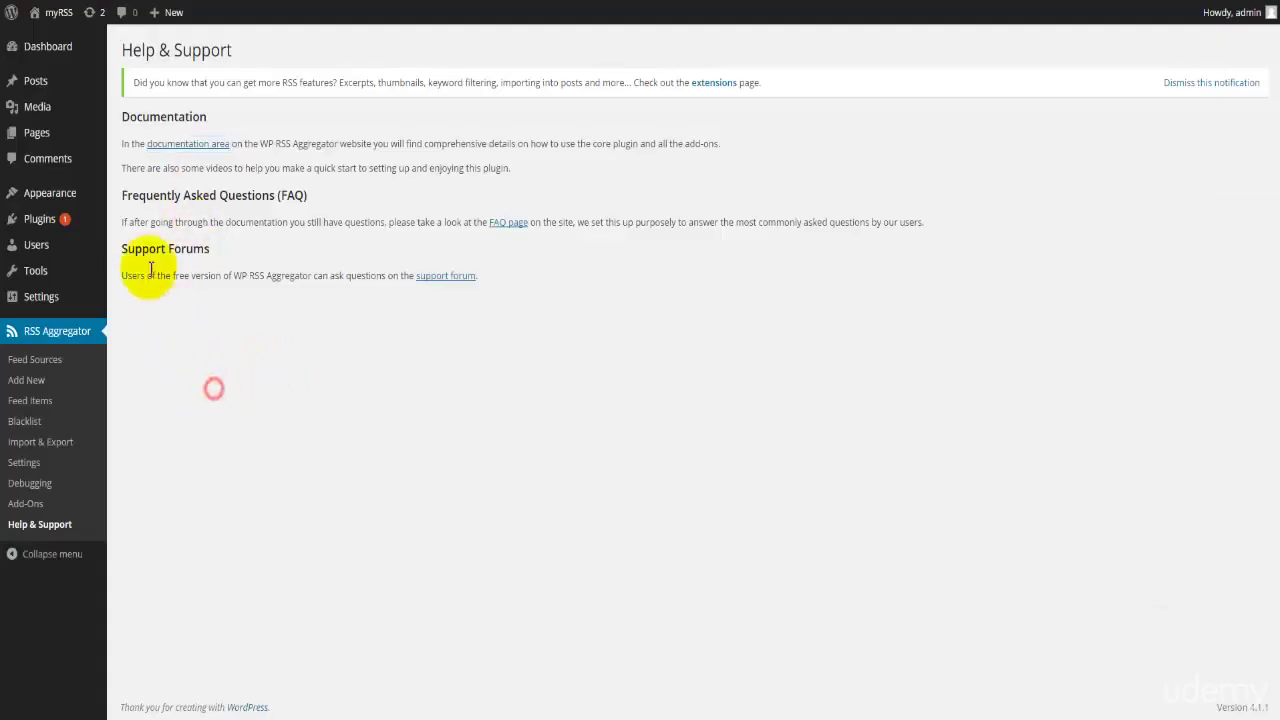
{"action": "mouse_move", "coordinate": [77, 145]}
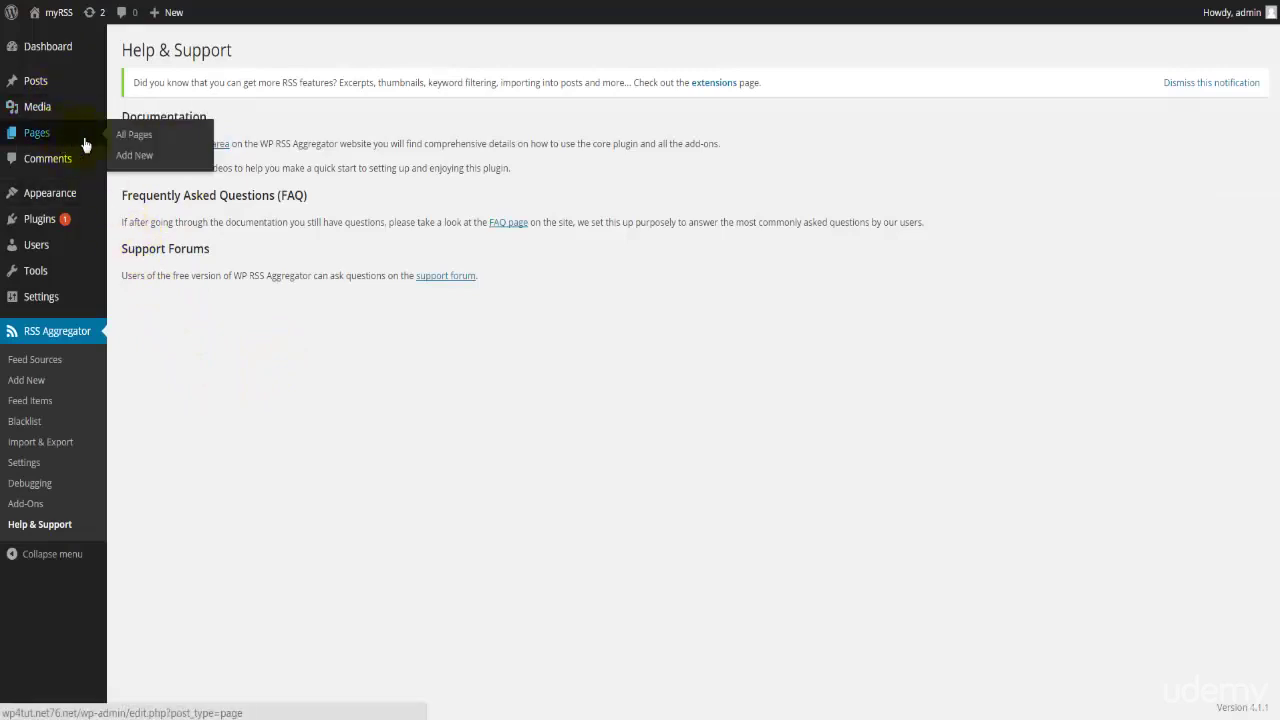
{"action": "left_click", "coordinate": [131, 145]}
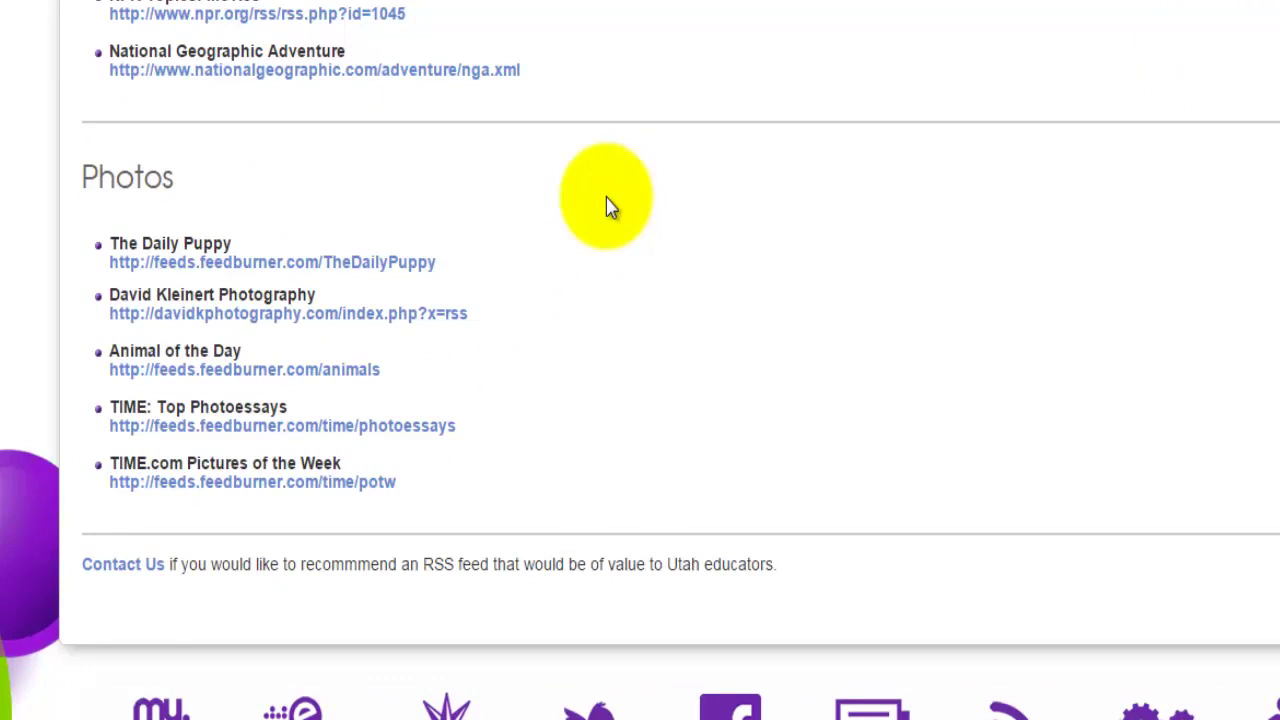
Copy the Animal of the Day feed address from the Photos section of the RSS feed list.
{"action": "scroll", "coordinate": [610, 207], "scroll_direction": "down", "scroll_amount": 2}
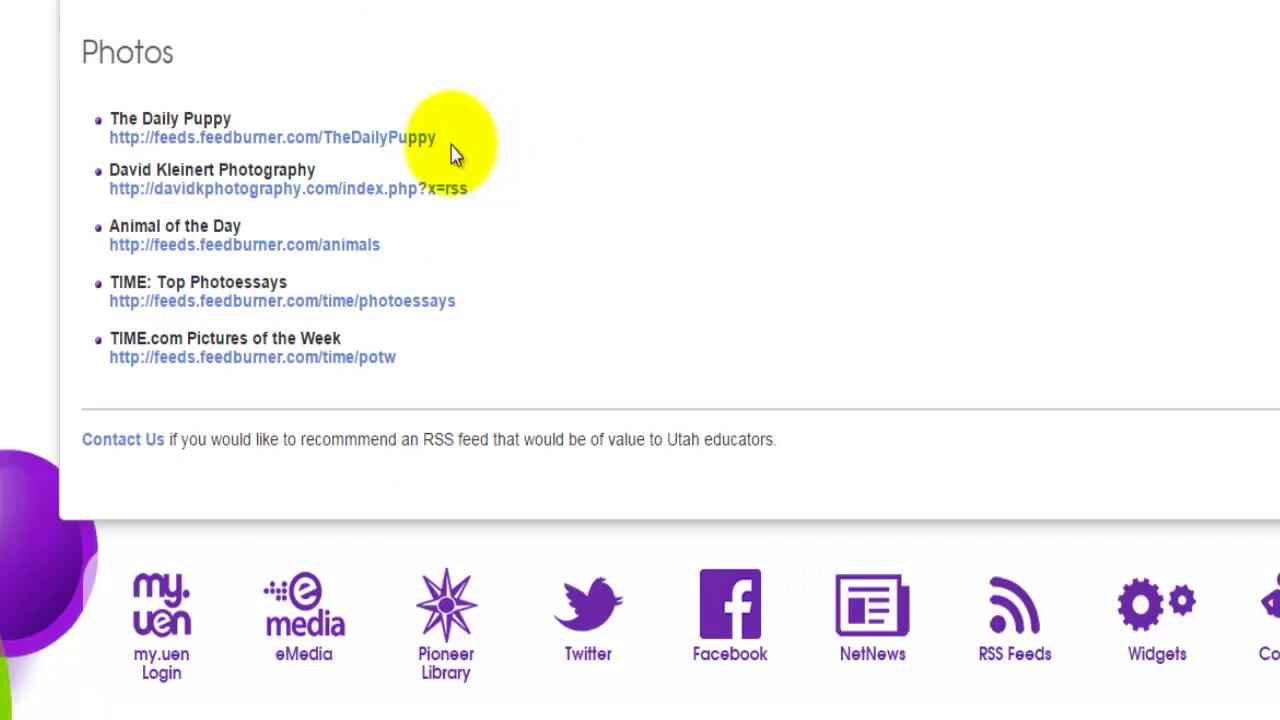
{"action": "left_click_drag", "start_coordinate": [406, 245], "coordinate": [103, 250]}
{"action": "right_click", "coordinate": [120, 245]}
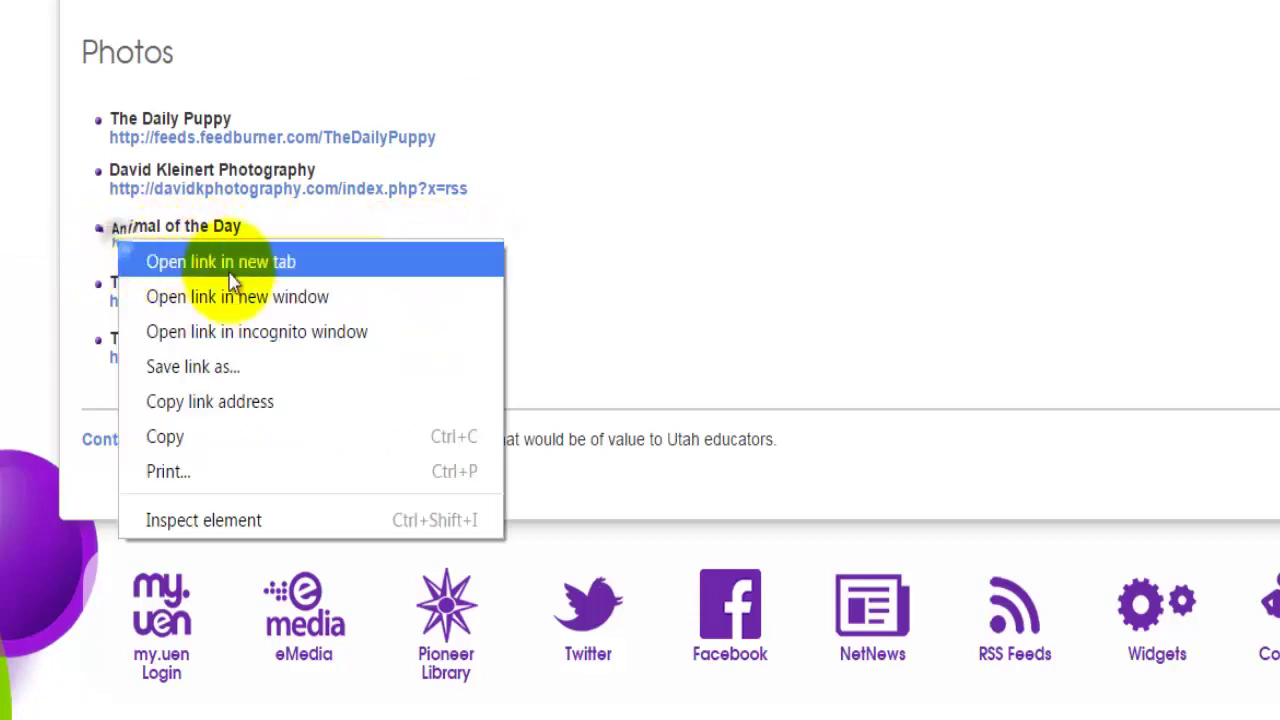
{"action": "left_click", "coordinate": [252, 447]}
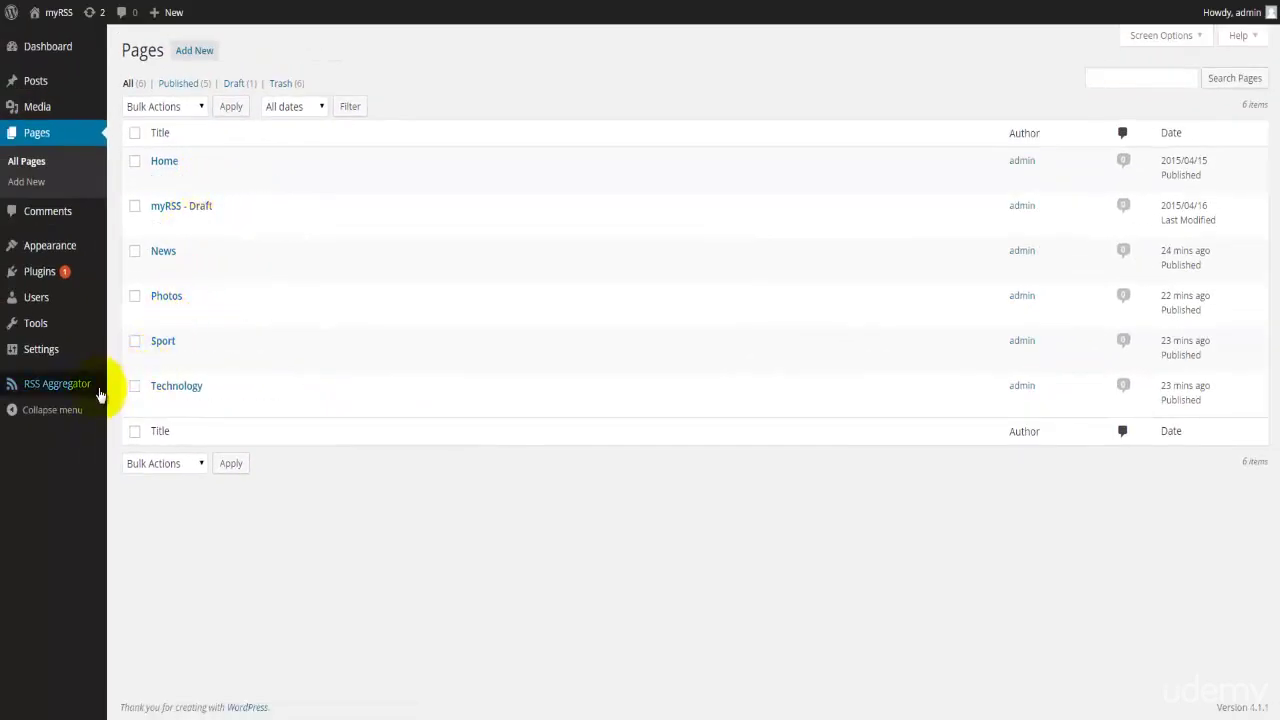
{"action": "mouse_move", "coordinate": [92, 398]}
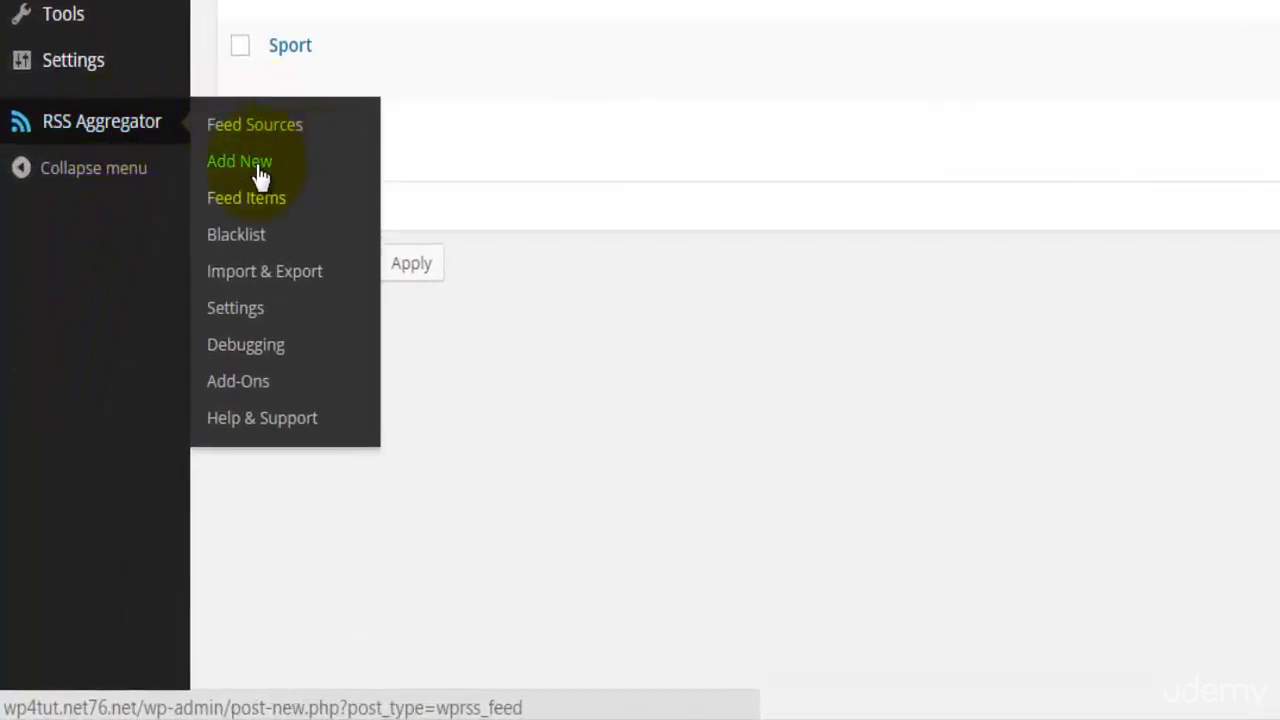
{"action": "left_click", "coordinate": [255, 168]}
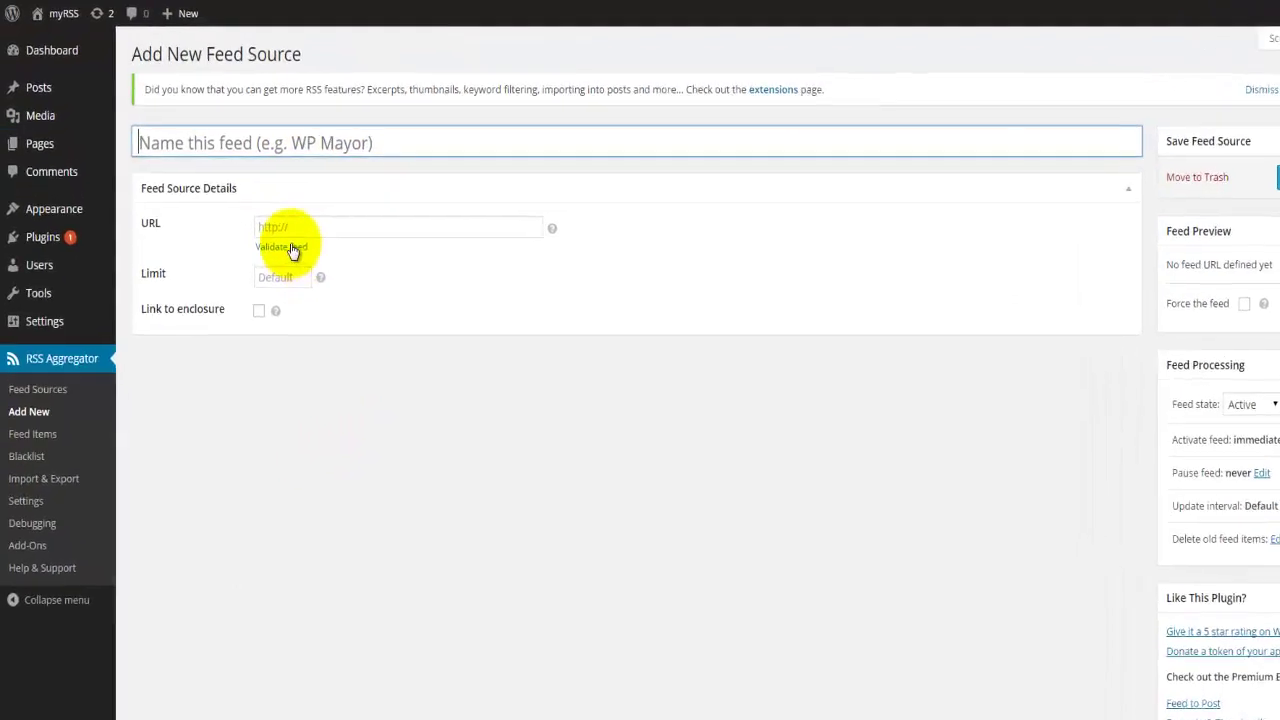
{"action": "left_click", "coordinate": [256, 209]}
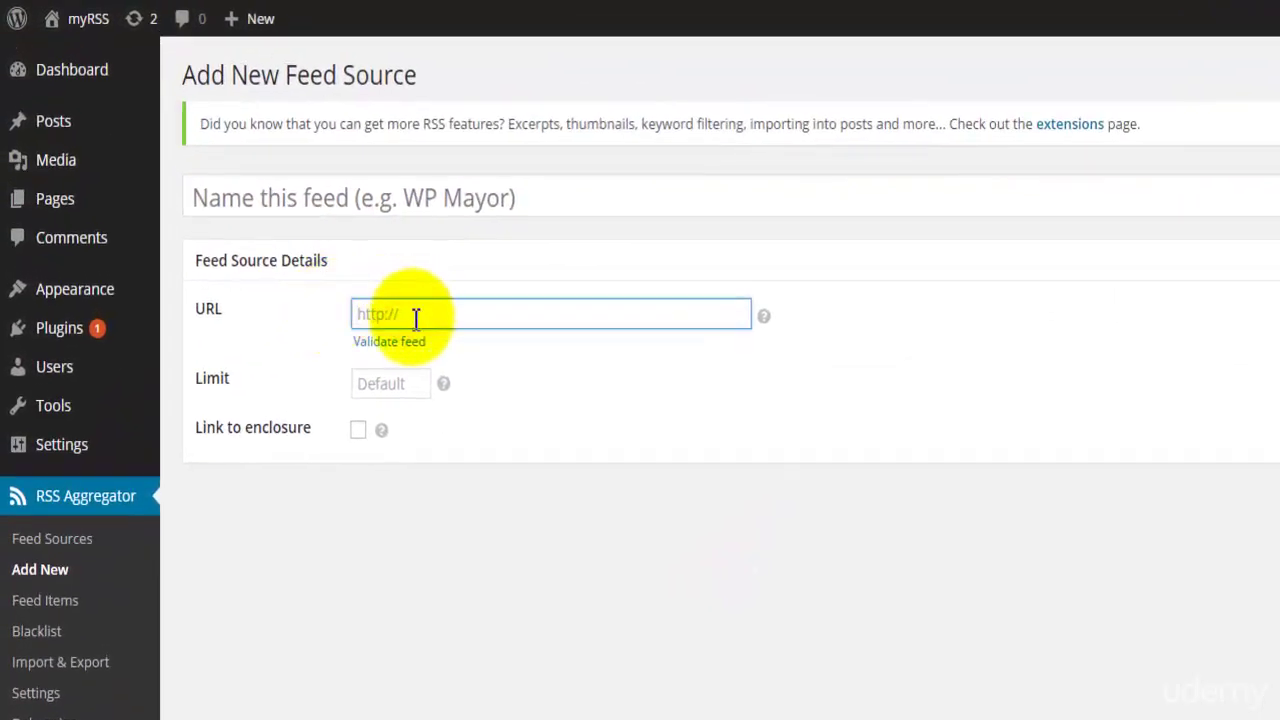
{"action": "key", "text": "ctrl+v"}
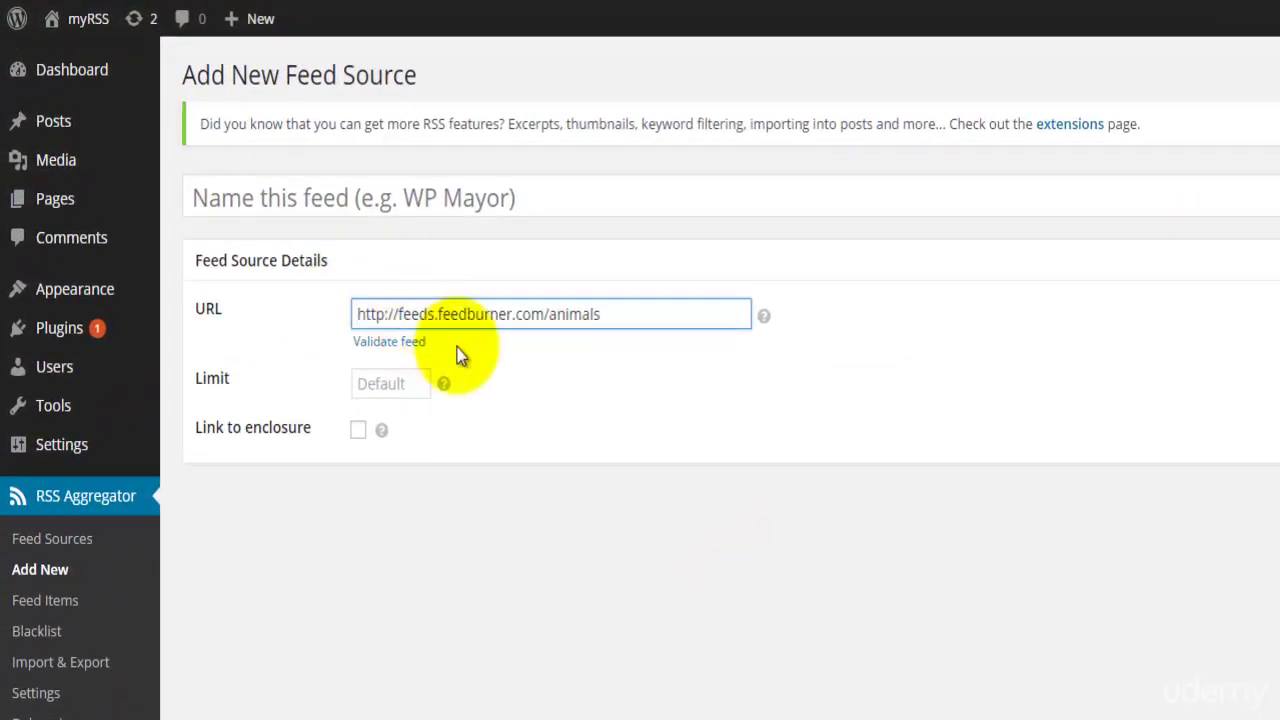
{"action": "left_click", "coordinate": [402, 390]}
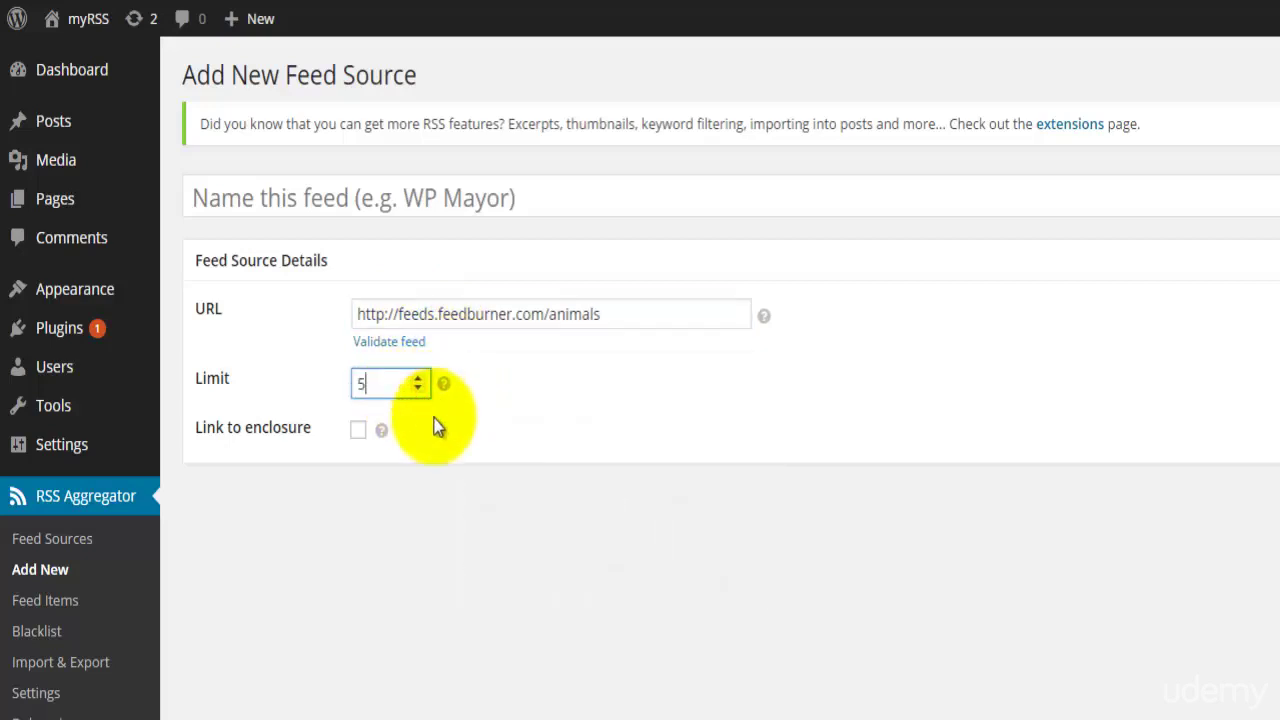
{"action": "left_click", "coordinate": [305, 198]}
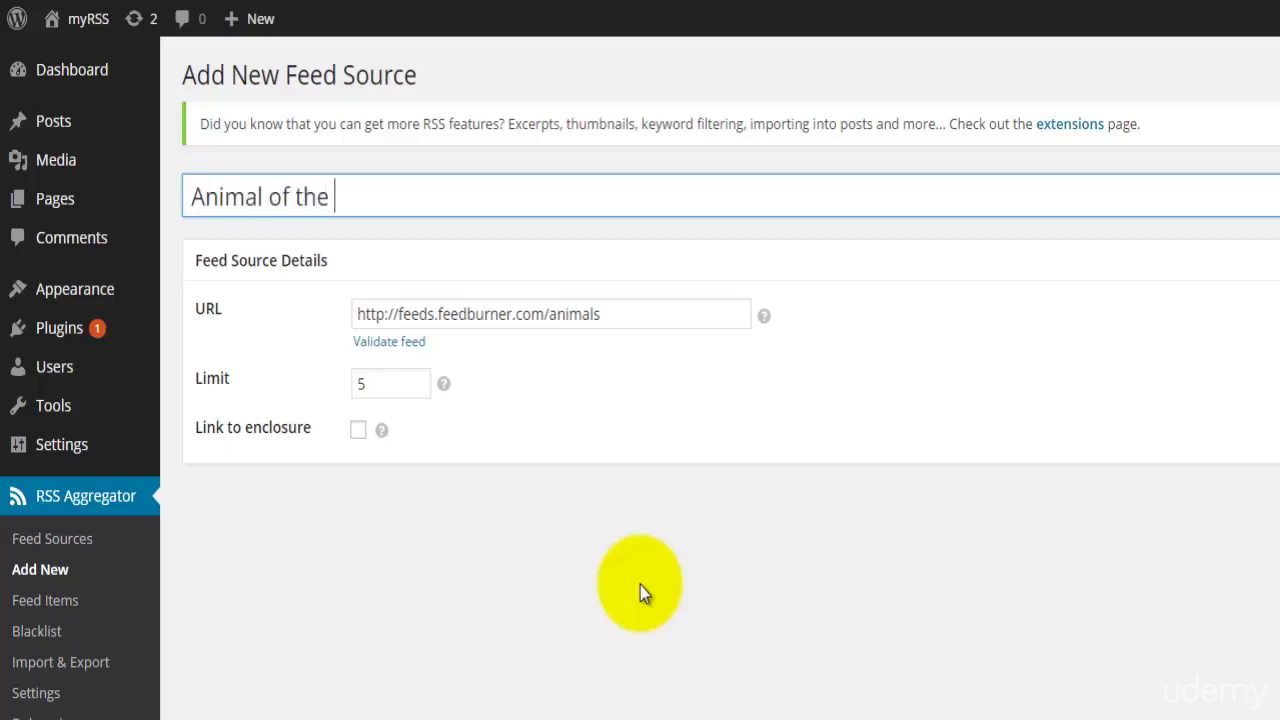
{"action": "type", "text": "ay"}
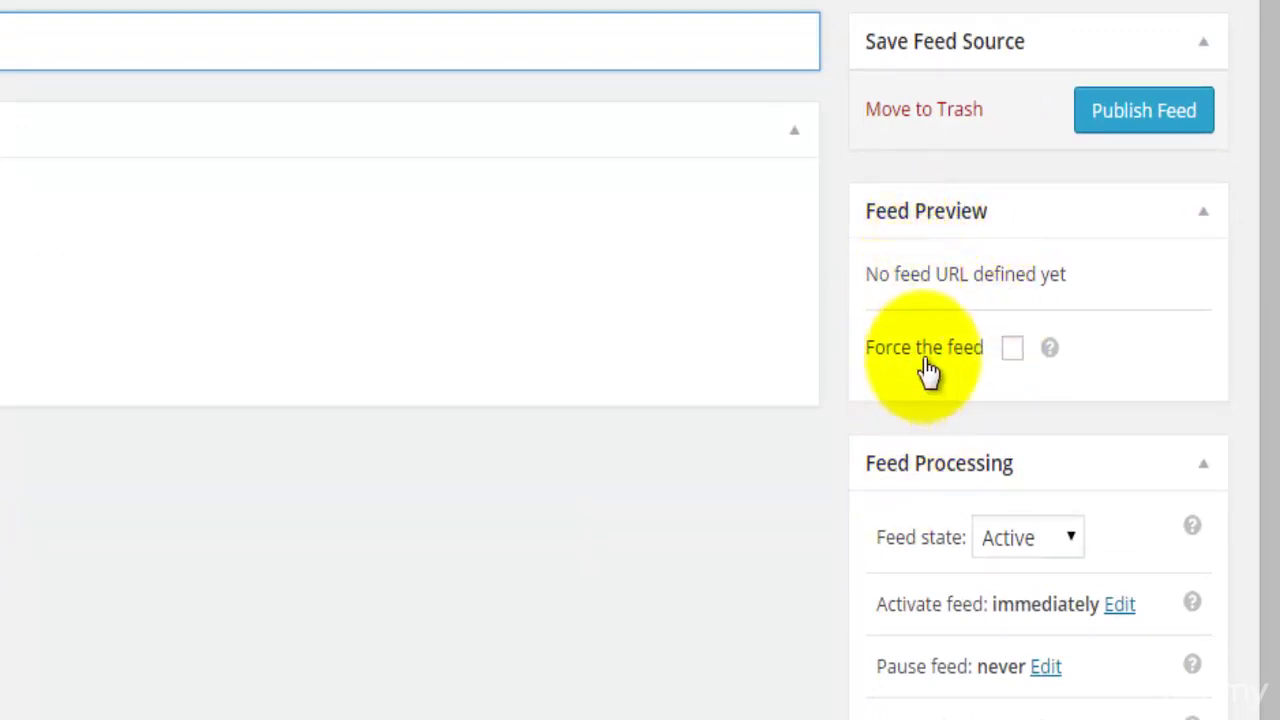
Review the new feed source's Feed Preview and Feed Processing options, including the available feed states.
{"action": "double_click", "coordinate": [958, 286]}
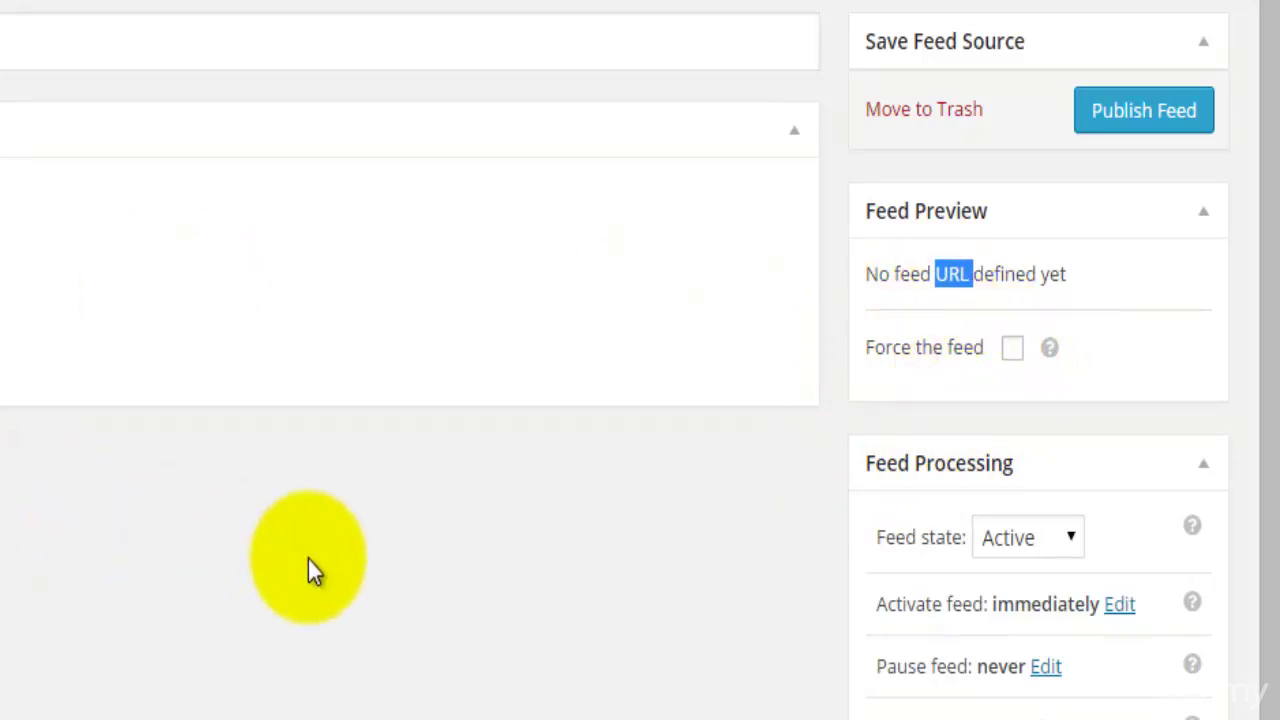
{"action": "scroll", "coordinate": [310, 570], "scroll_direction": "down", "scroll_amount": 2}
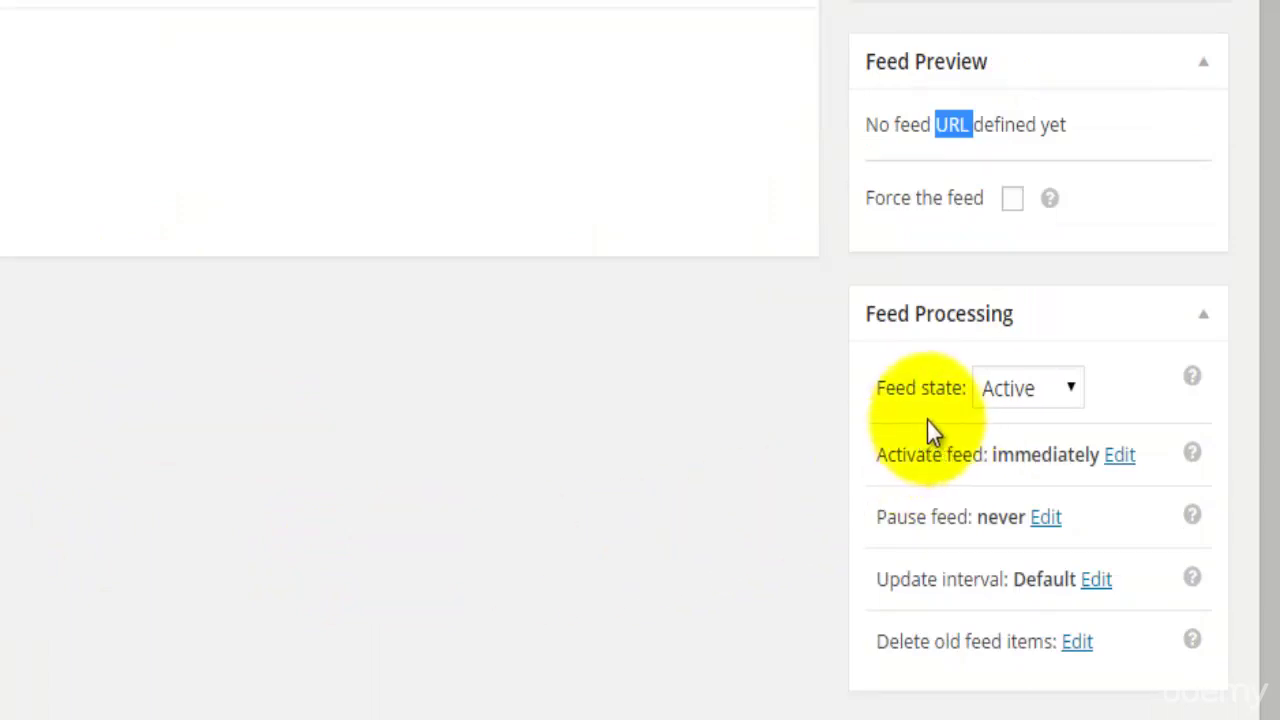
{"action": "left_click", "coordinate": [1043, 389]}
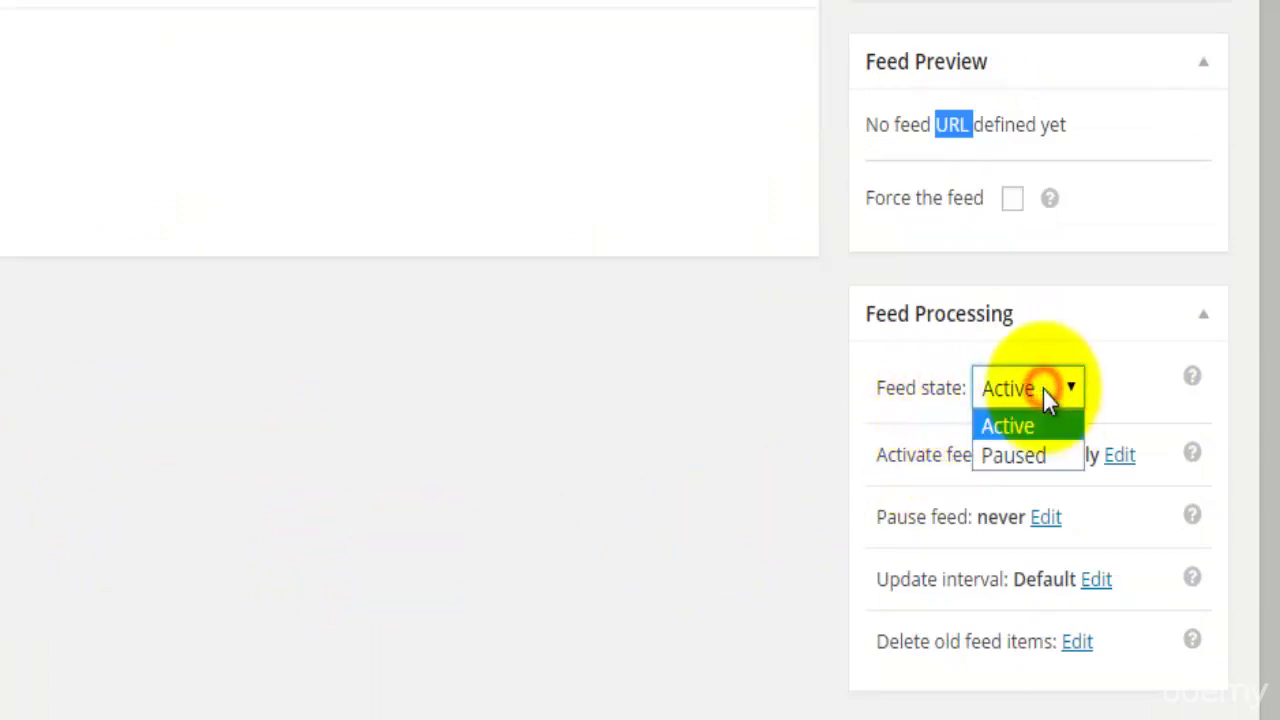
{"action": "left_click", "coordinate": [688, 480]}
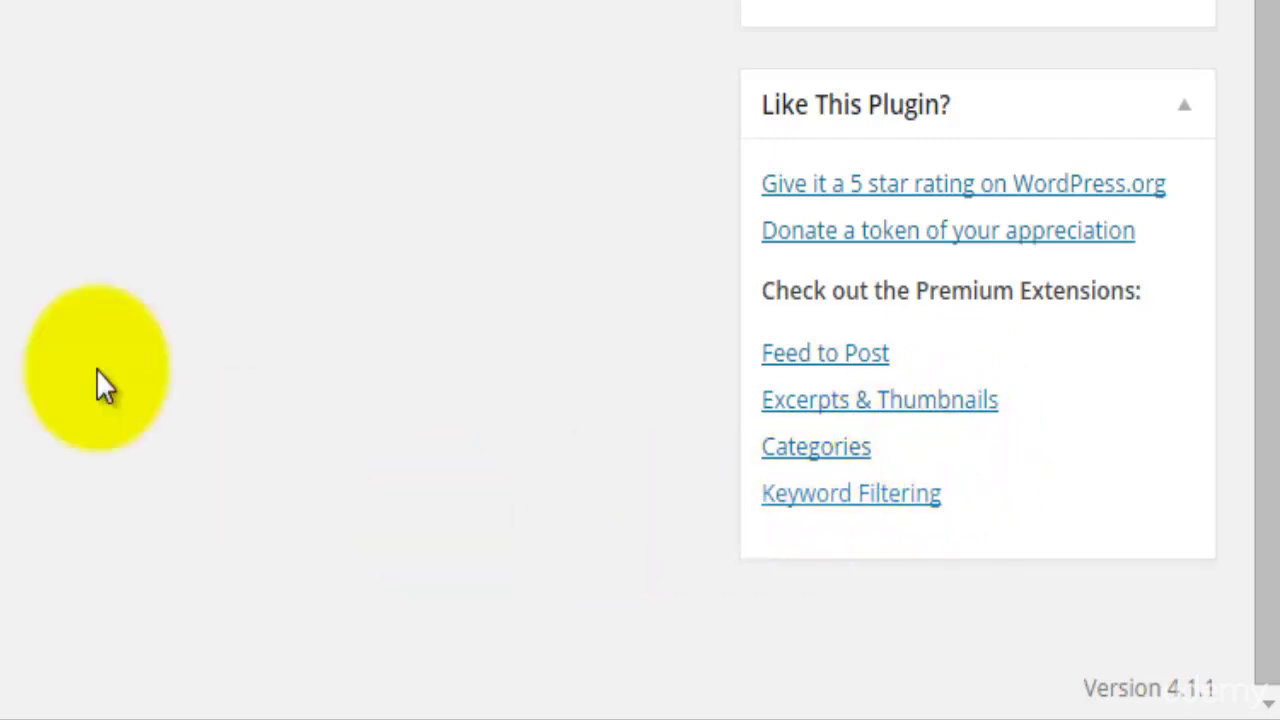
Check the feed source's URL and publish the feed.
{"action": "scroll", "coordinate": [640, 360], "scroll_direction": "up", "scroll_amount": 2}
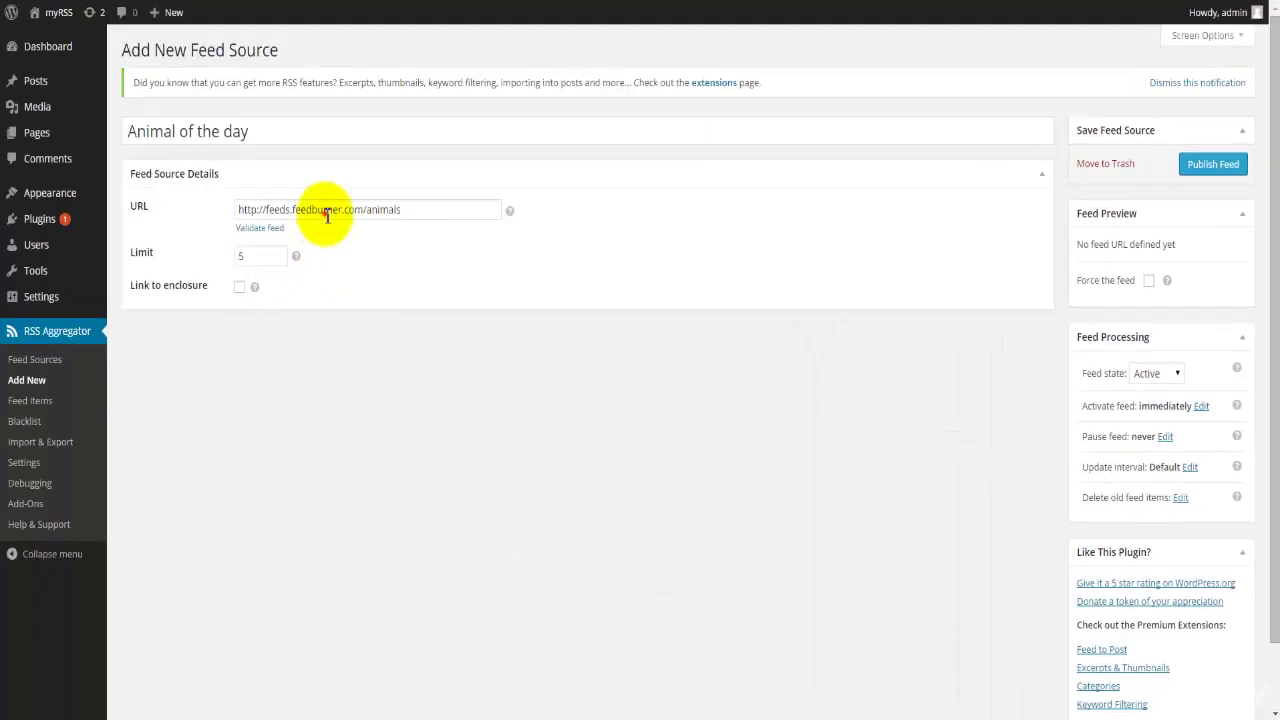
{"action": "left_click", "coordinate": [325, 211]}
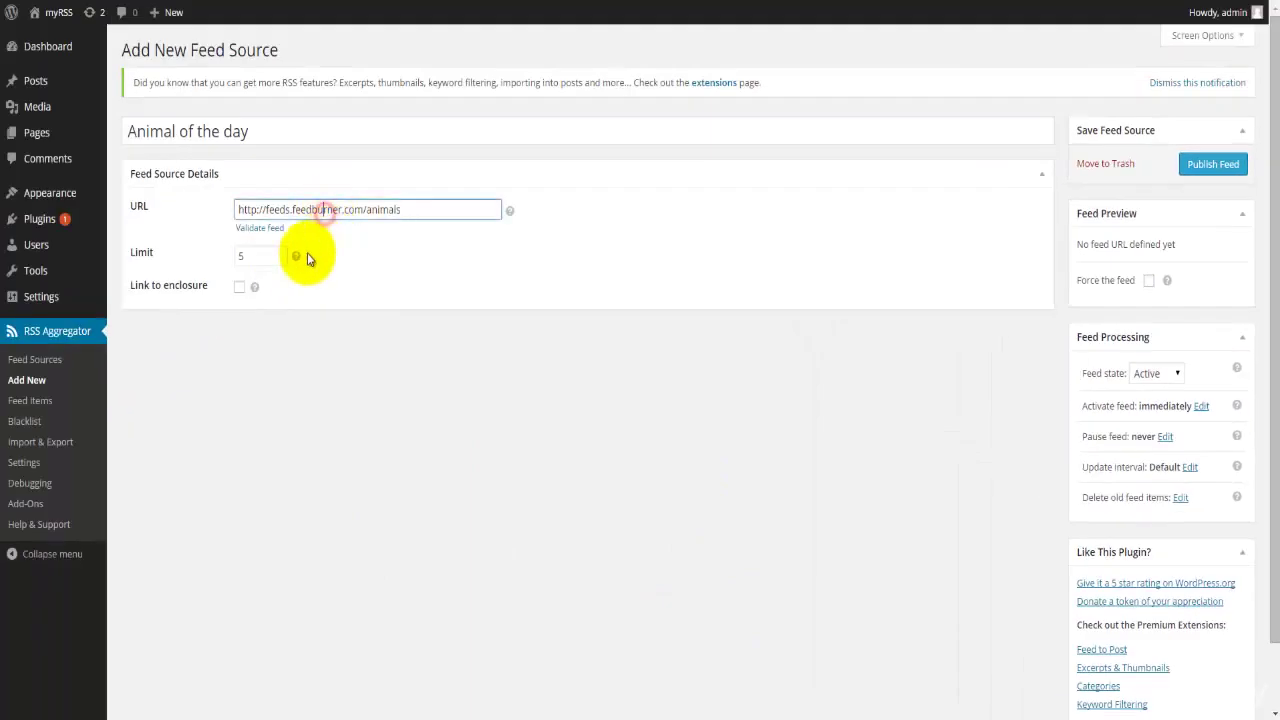
{"action": "left_click", "coordinate": [1229, 168]}
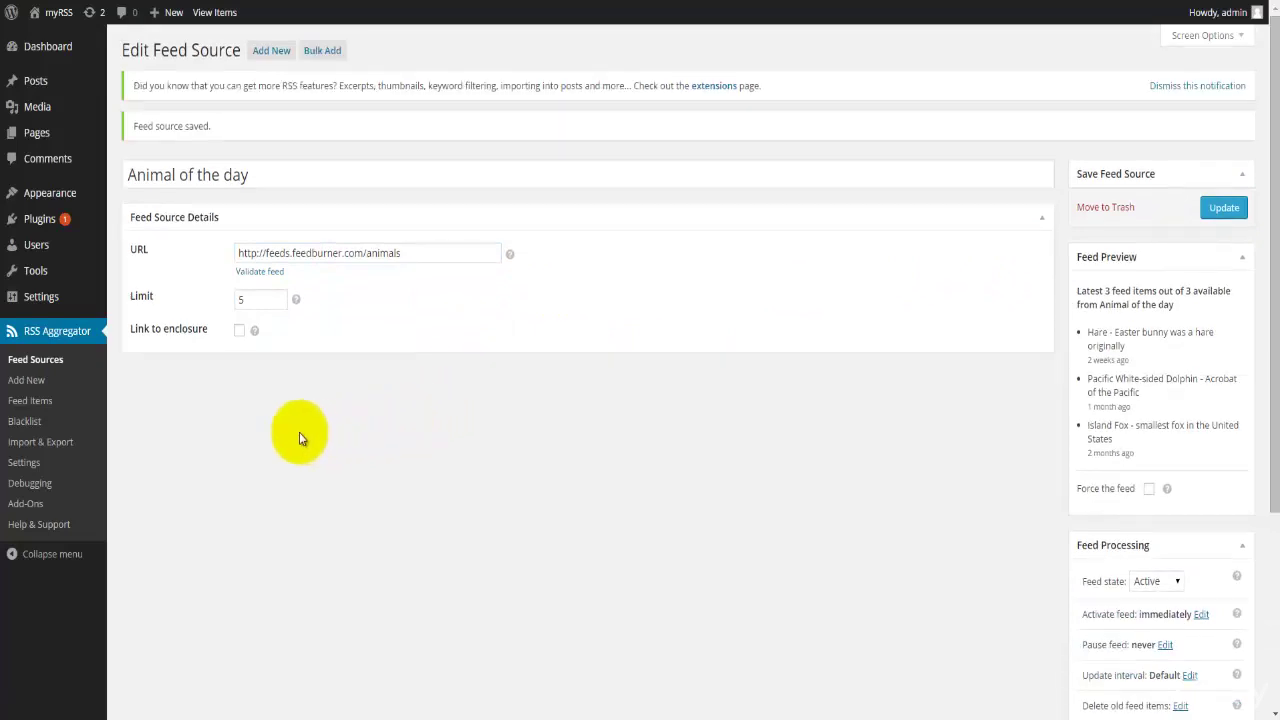
Review the plugin's Feed Sources list and the imported entries in Feed Items.
{"action": "left_click", "coordinate": [50, 359]}
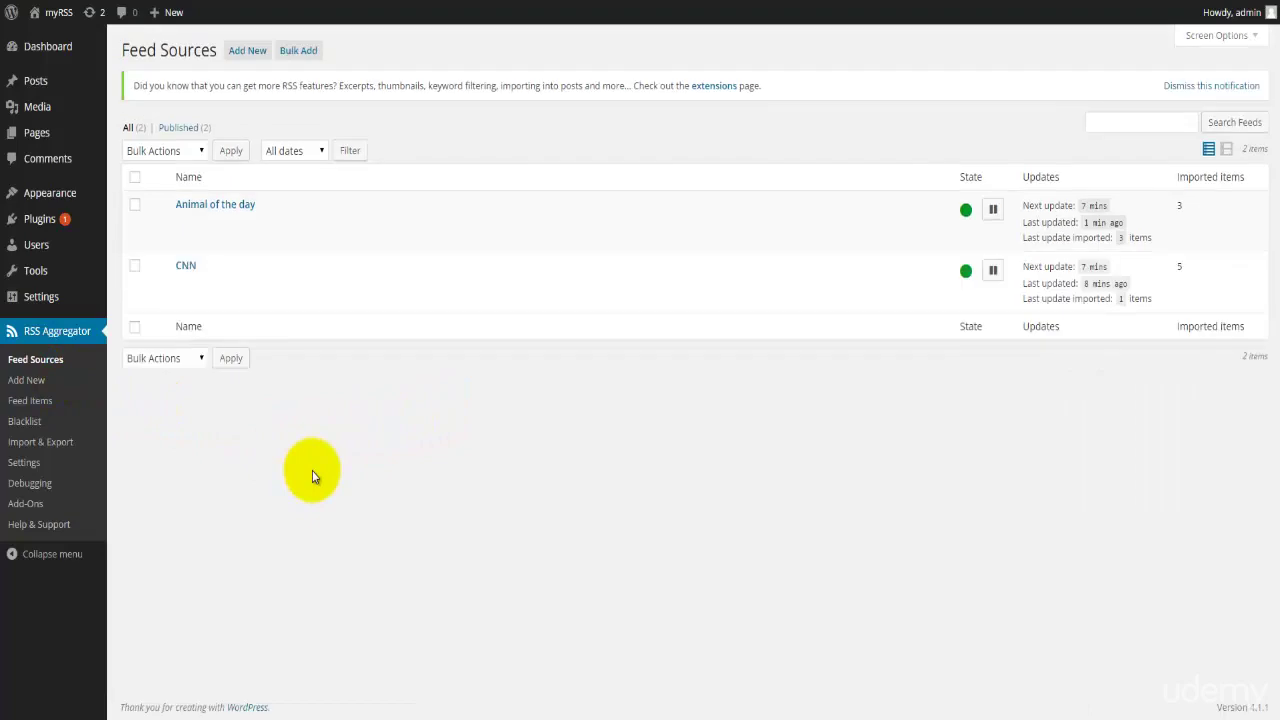
{"action": "mouse_move", "coordinate": [261, 287]}
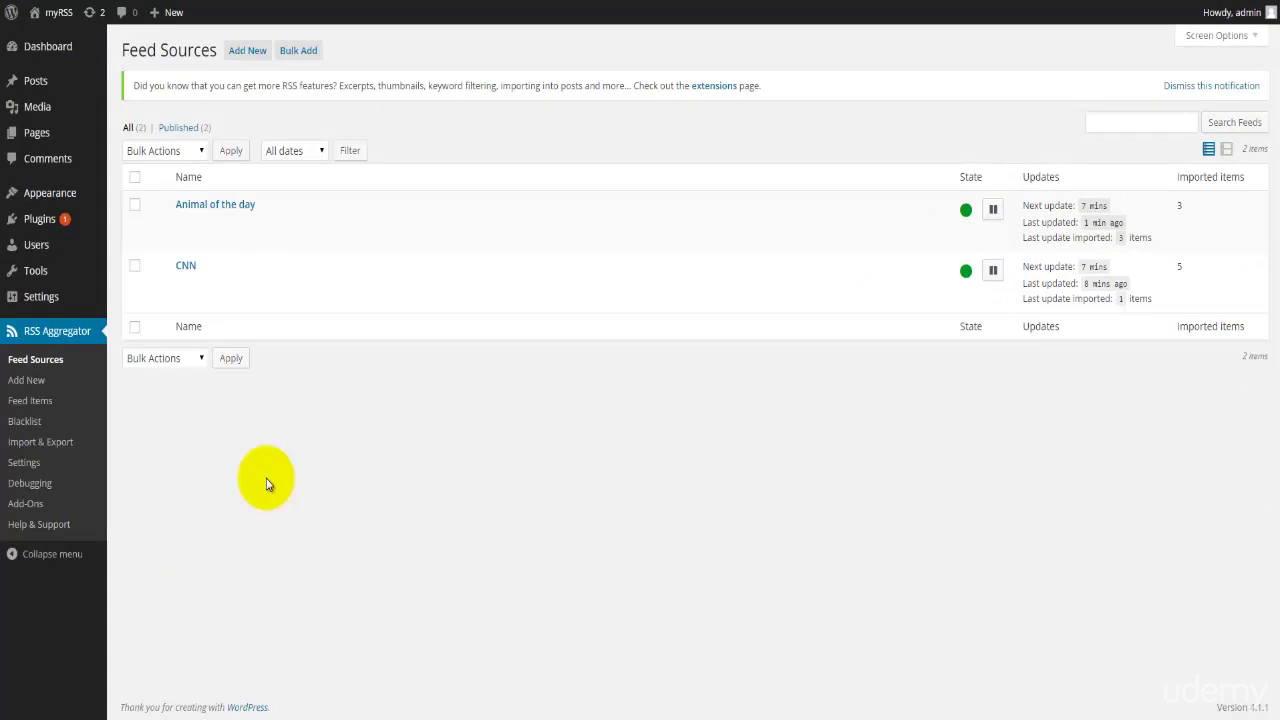
{"action": "left_click", "coordinate": [28, 402]}
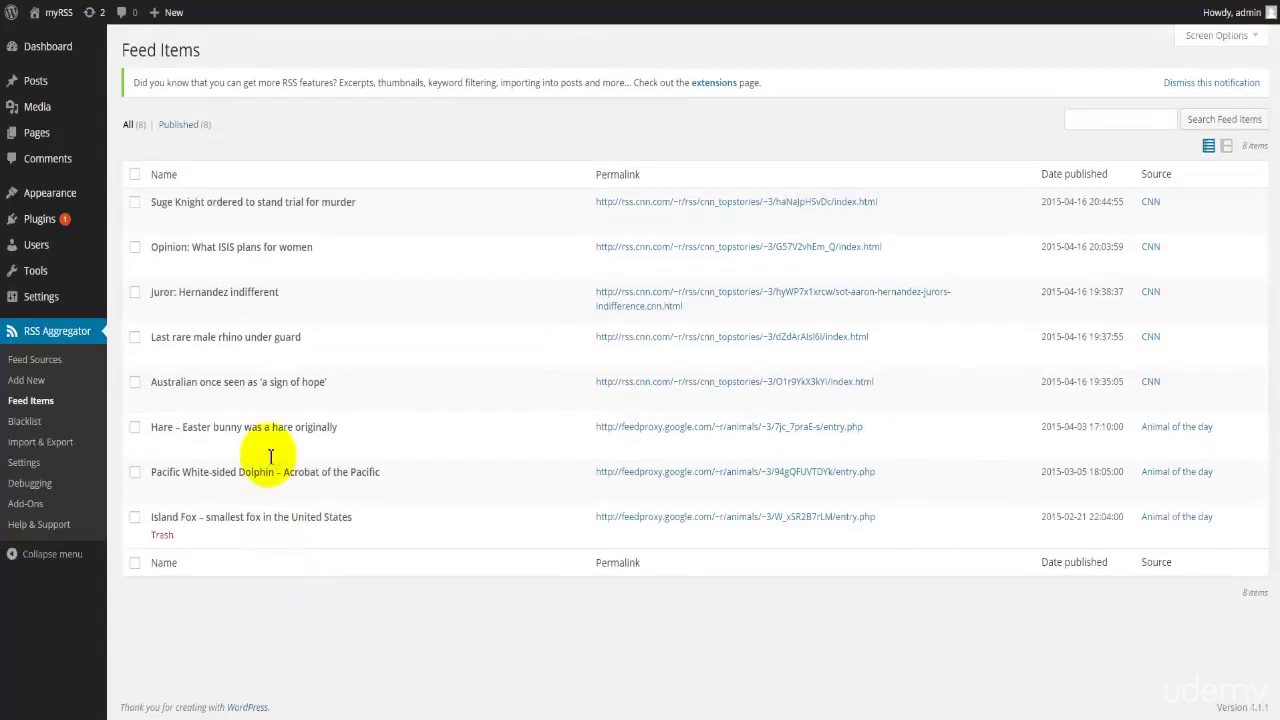
{"action": "mouse_move", "coordinate": [220, 222]}
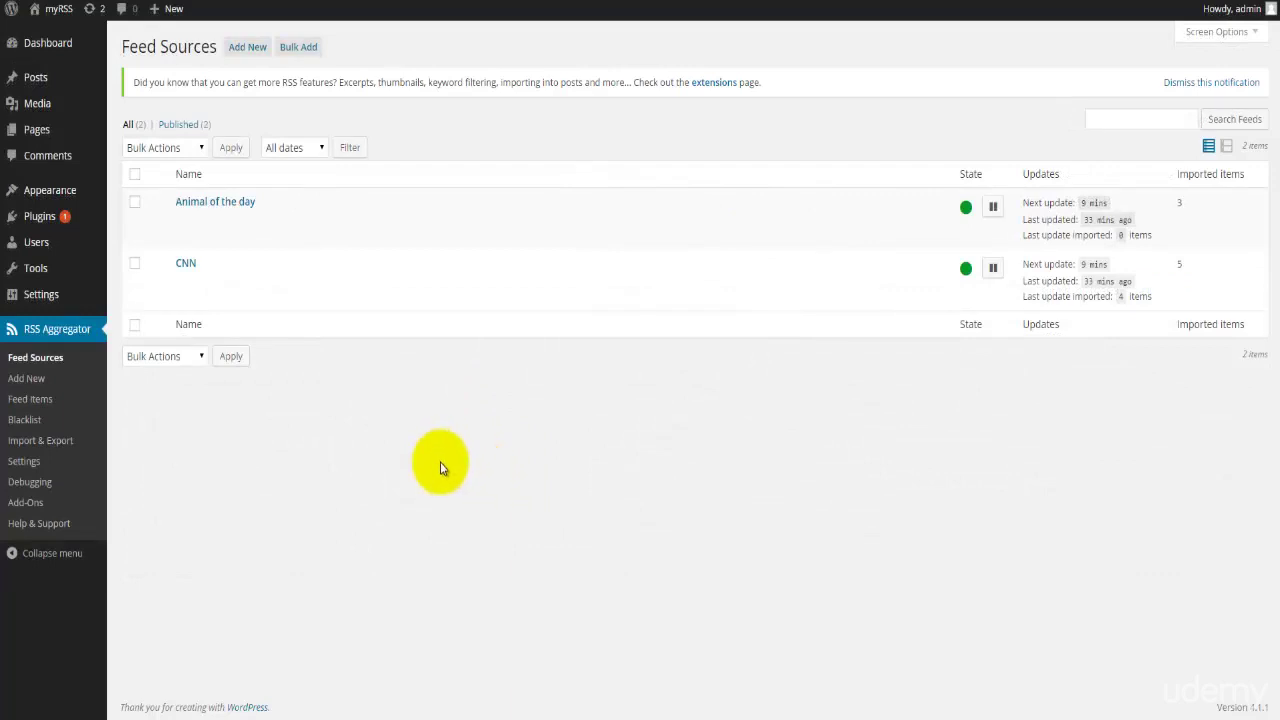
Open the Home page for editing and examine its [wp_rss_aggregator] shortcode.
{"action": "mouse_move", "coordinate": [48, 135]}
{"action": "left_click", "coordinate": [140, 140]}
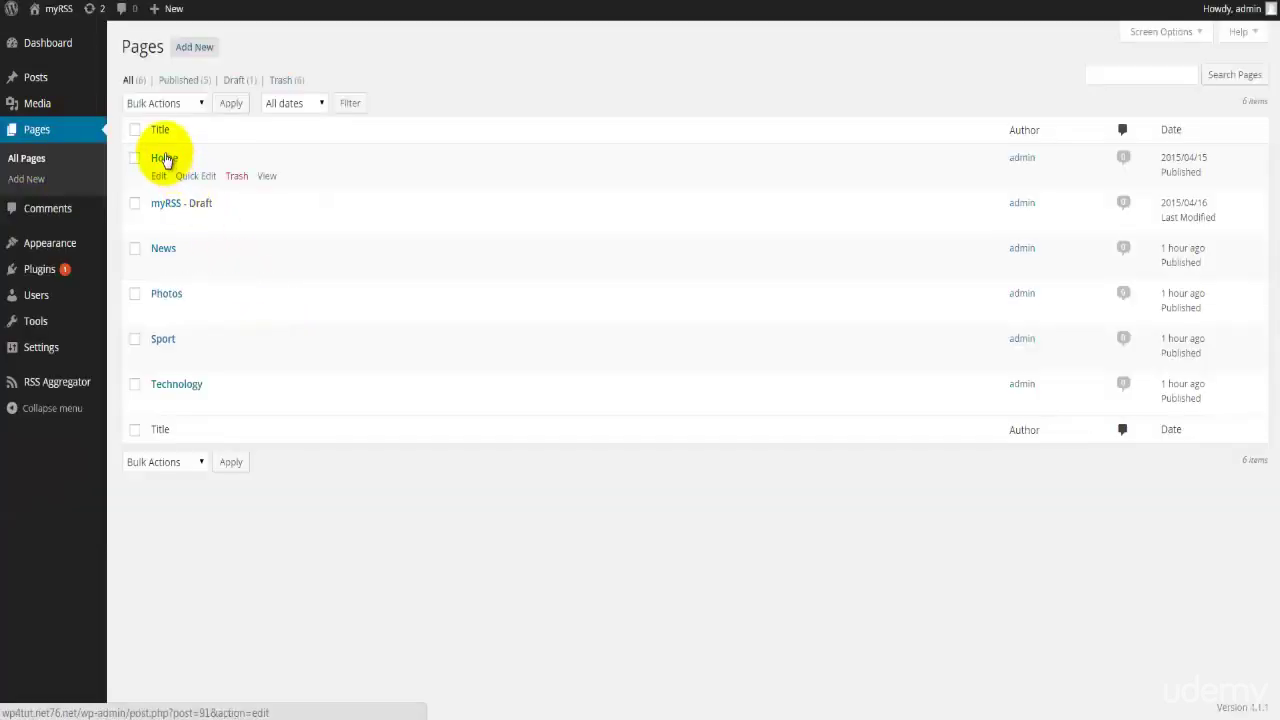
{"action": "left_click", "coordinate": [163, 159]}
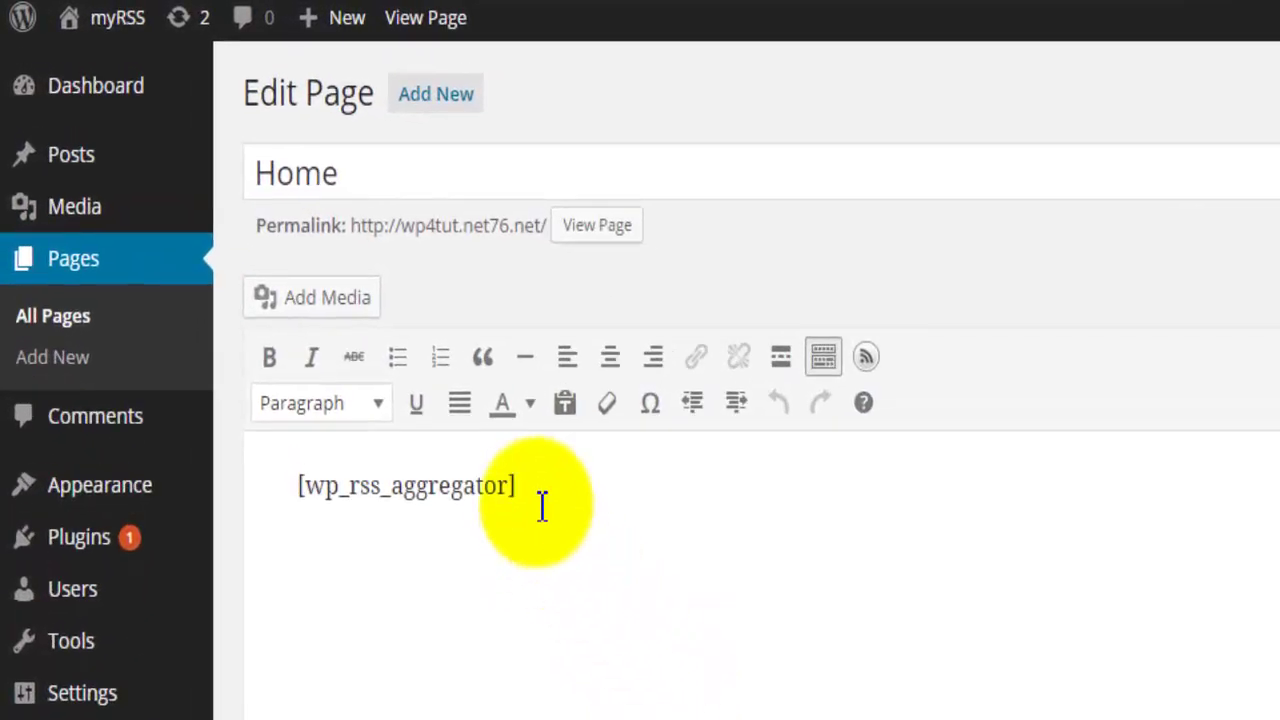
{"action": "left_click_drag", "start_coordinate": [268, 246], "coordinate": [157, 245]}
{"action": "left_click_drag", "start_coordinate": [315, 490], "coordinate": [299, 487]}
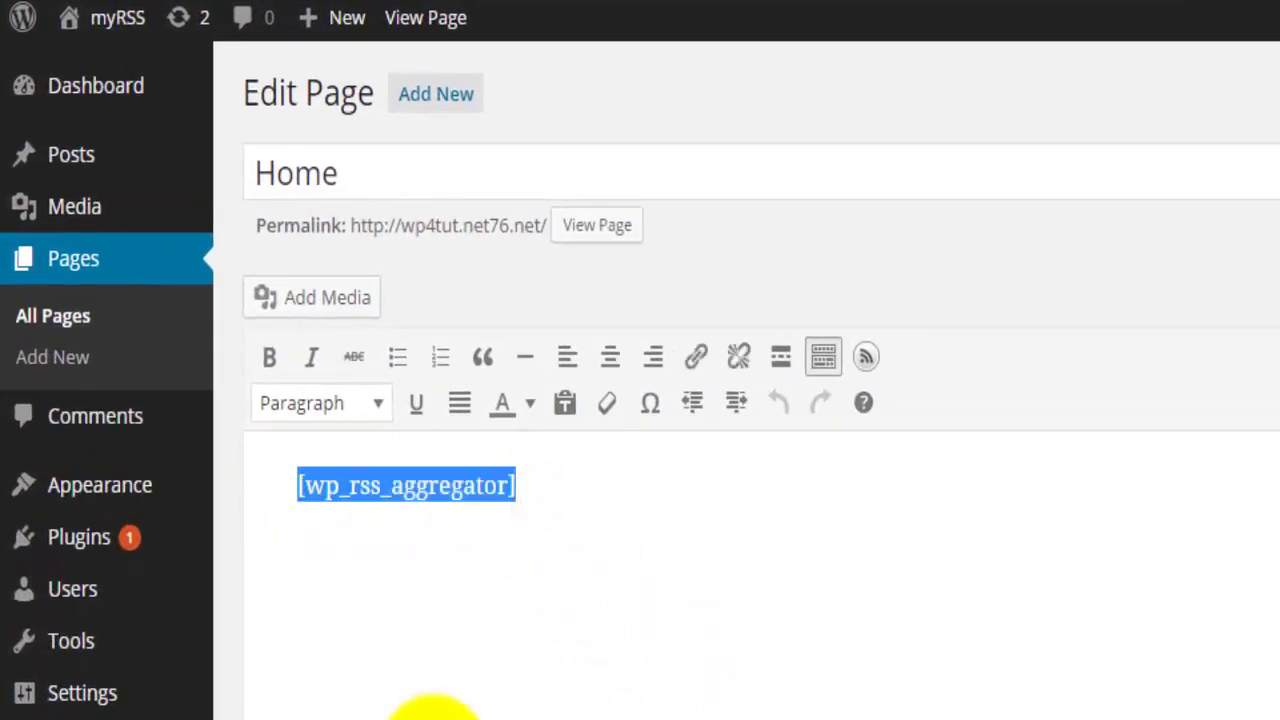
{"action": "left_click", "coordinate": [424, 714]}
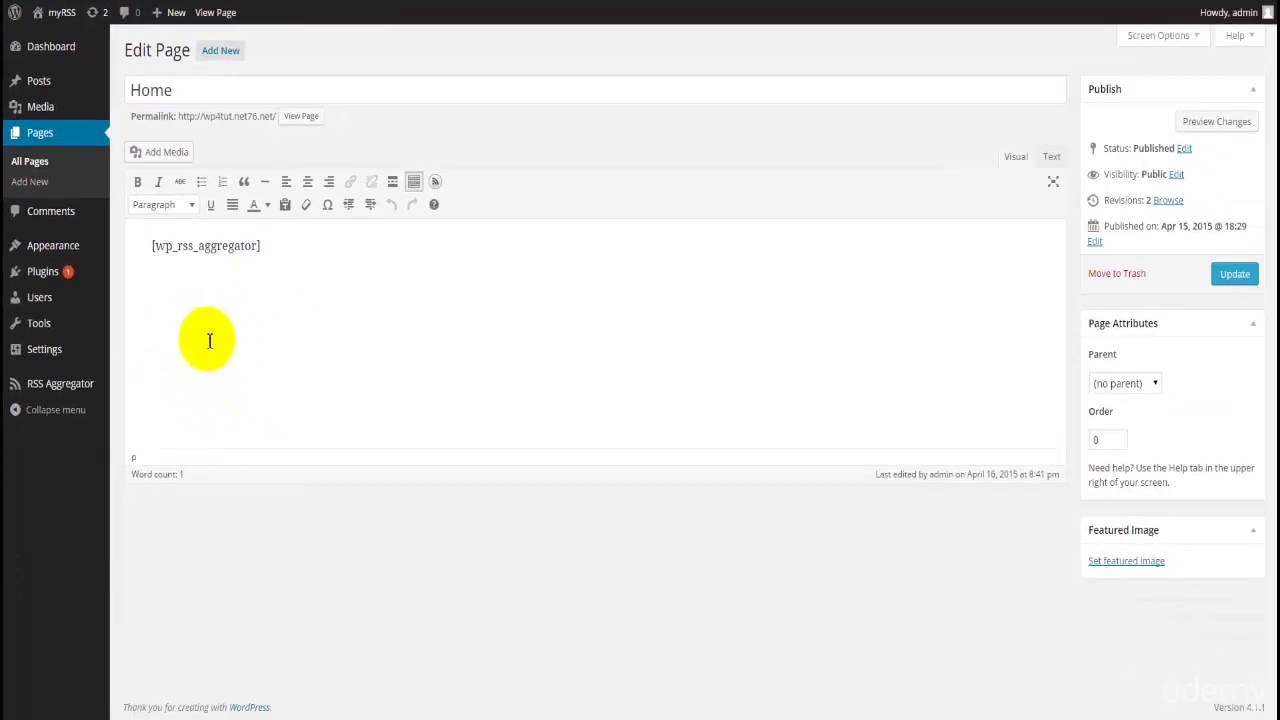
Open the plugin's Feed Items list, and on the site's Home page browse to the older posts and back to the newer ones.
{"action": "mouse_move", "coordinate": [80, 250]}
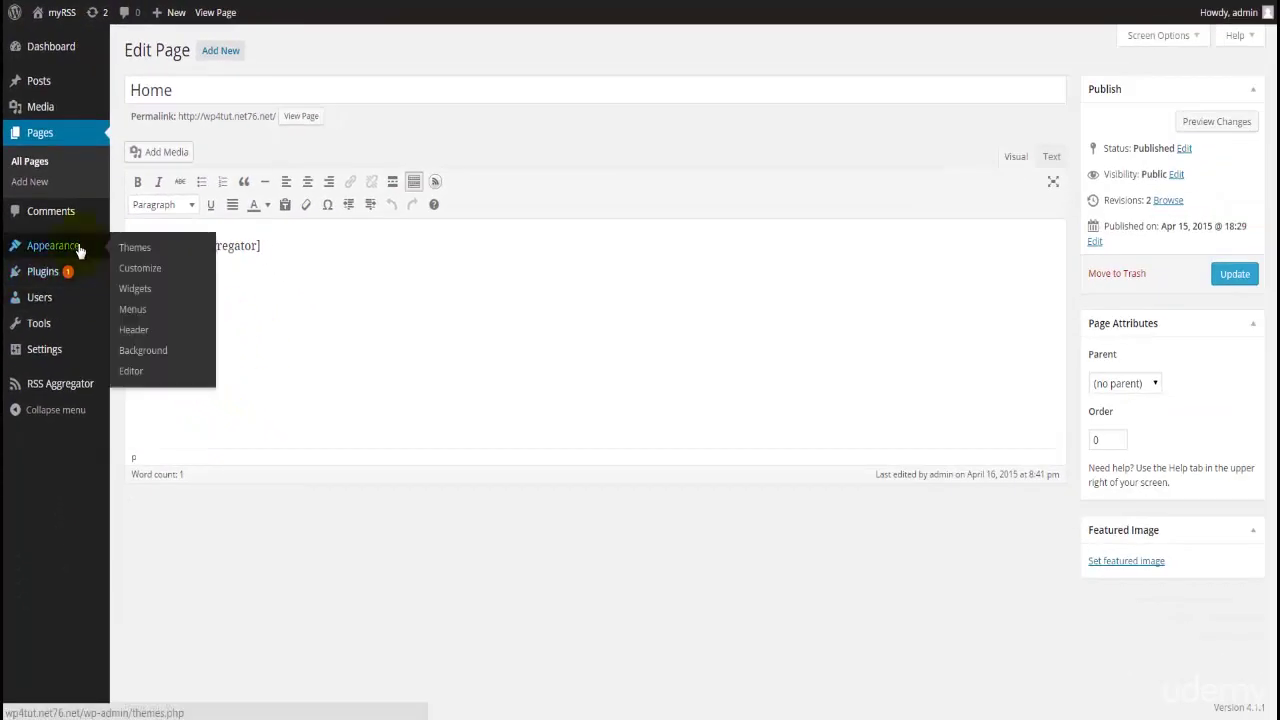
{"action": "mouse_move", "coordinate": [57, 383]}
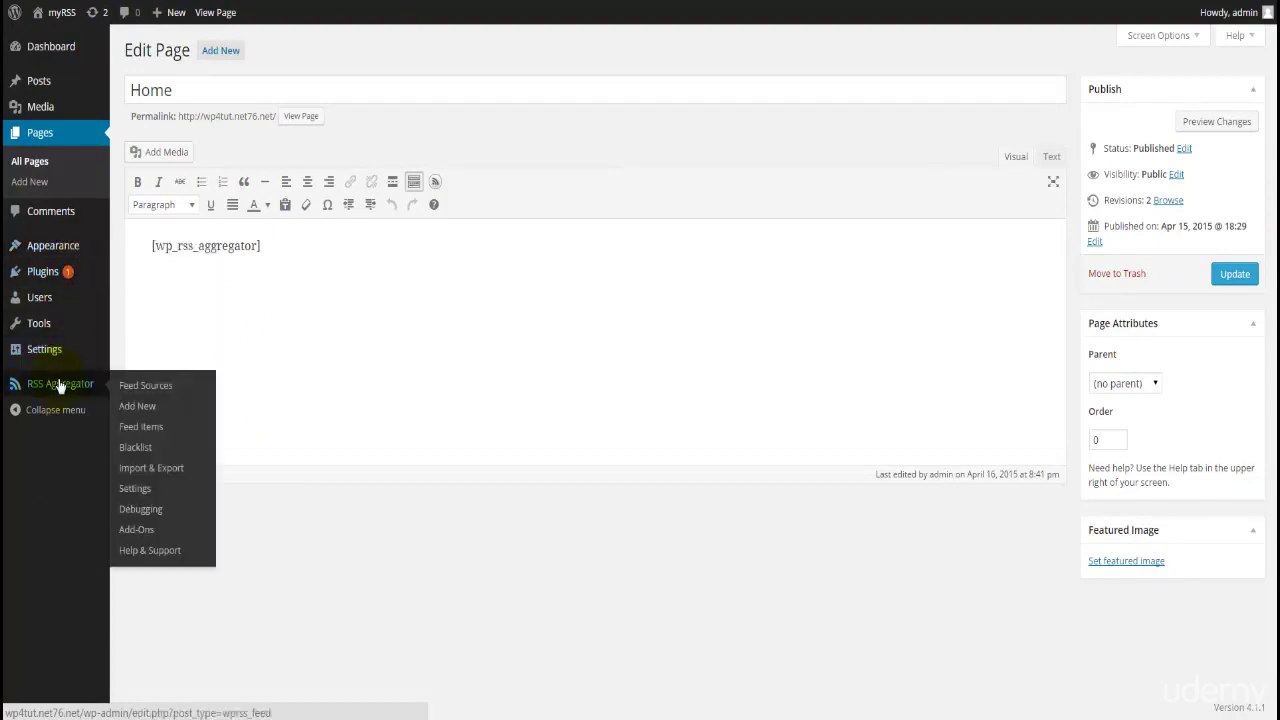
{"action": "left_click", "coordinate": [150, 427]}
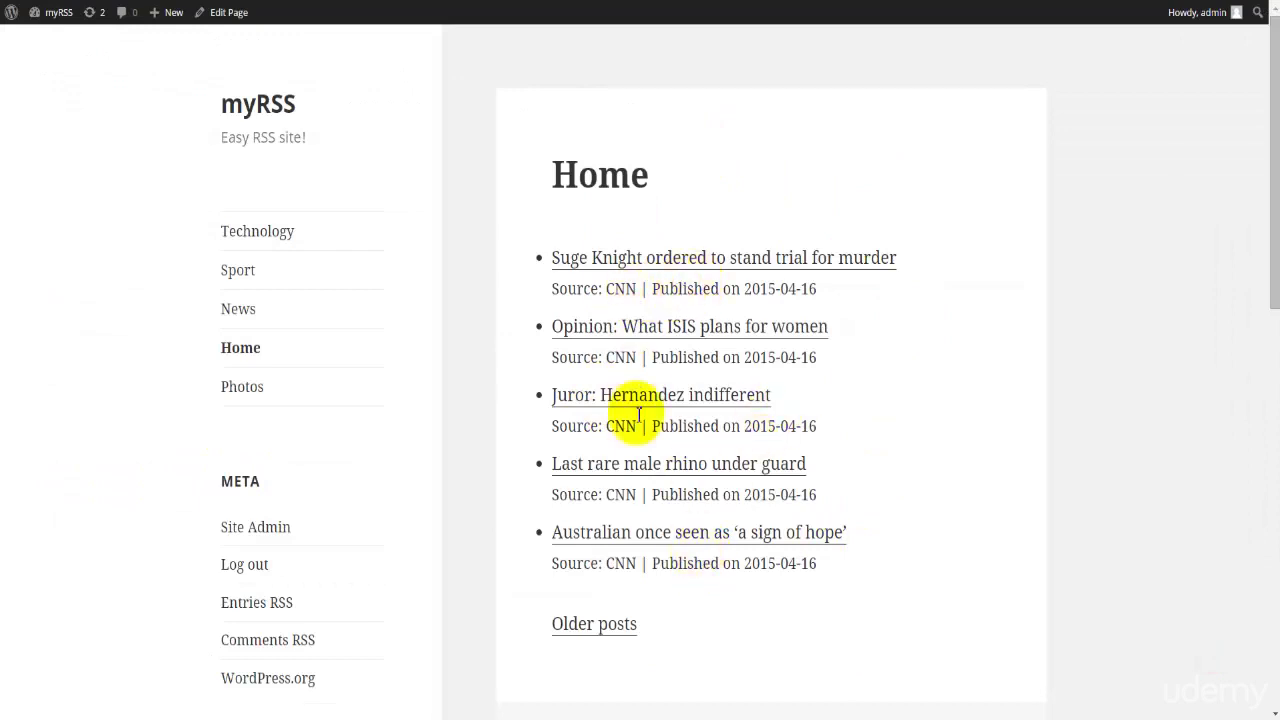
{"action": "left_click", "coordinate": [614, 624]}
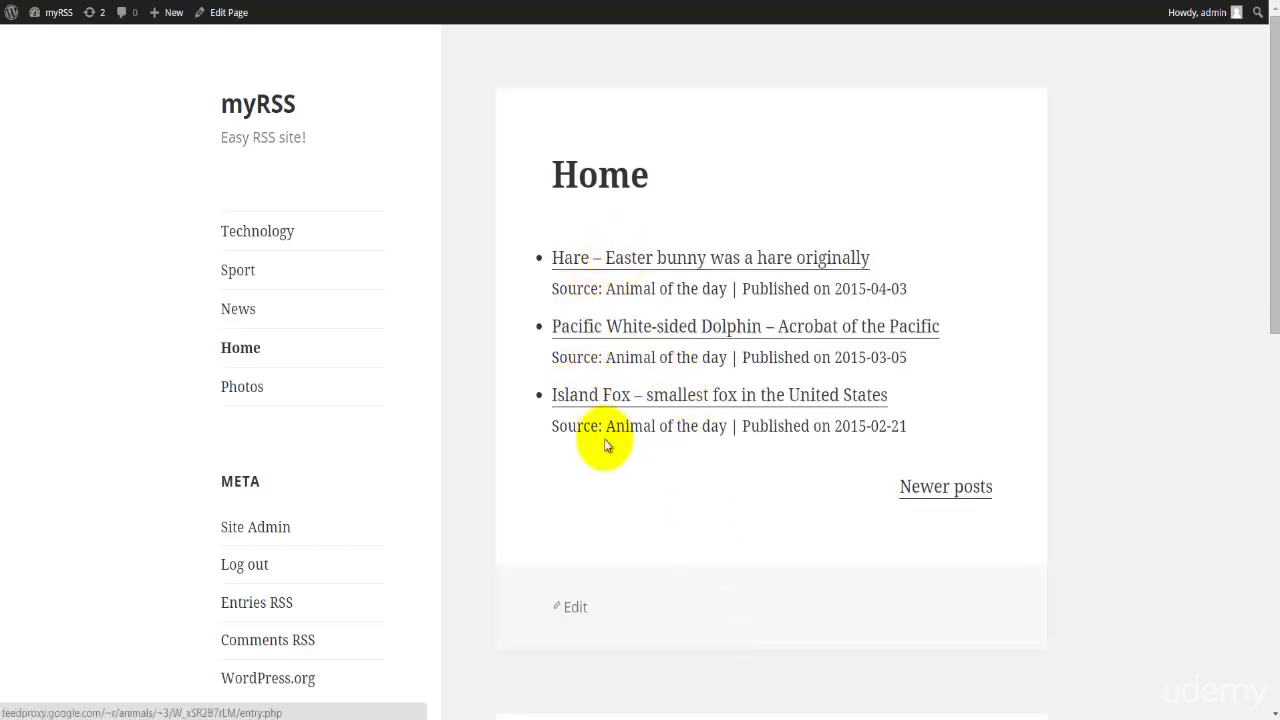
{"action": "left_click", "coordinate": [955, 497]}
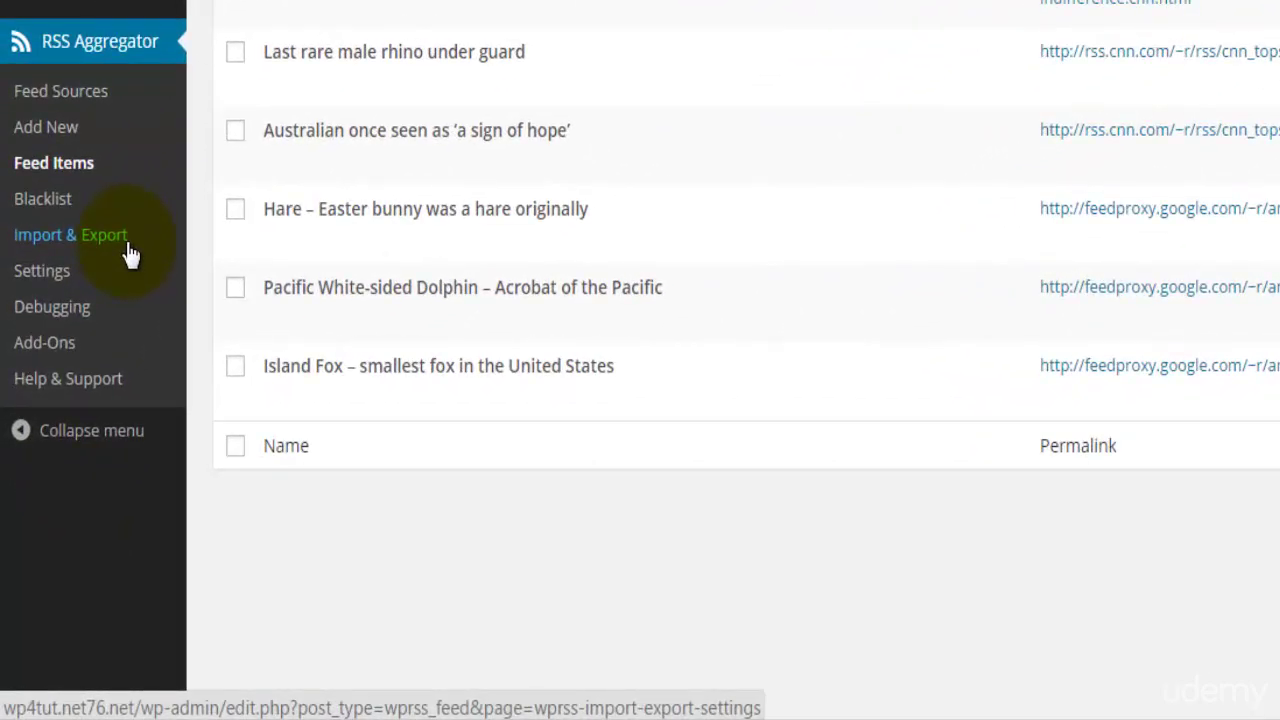
Open RSS Aggregator's Debugging page.
{"action": "left_click", "coordinate": [117, 315]}
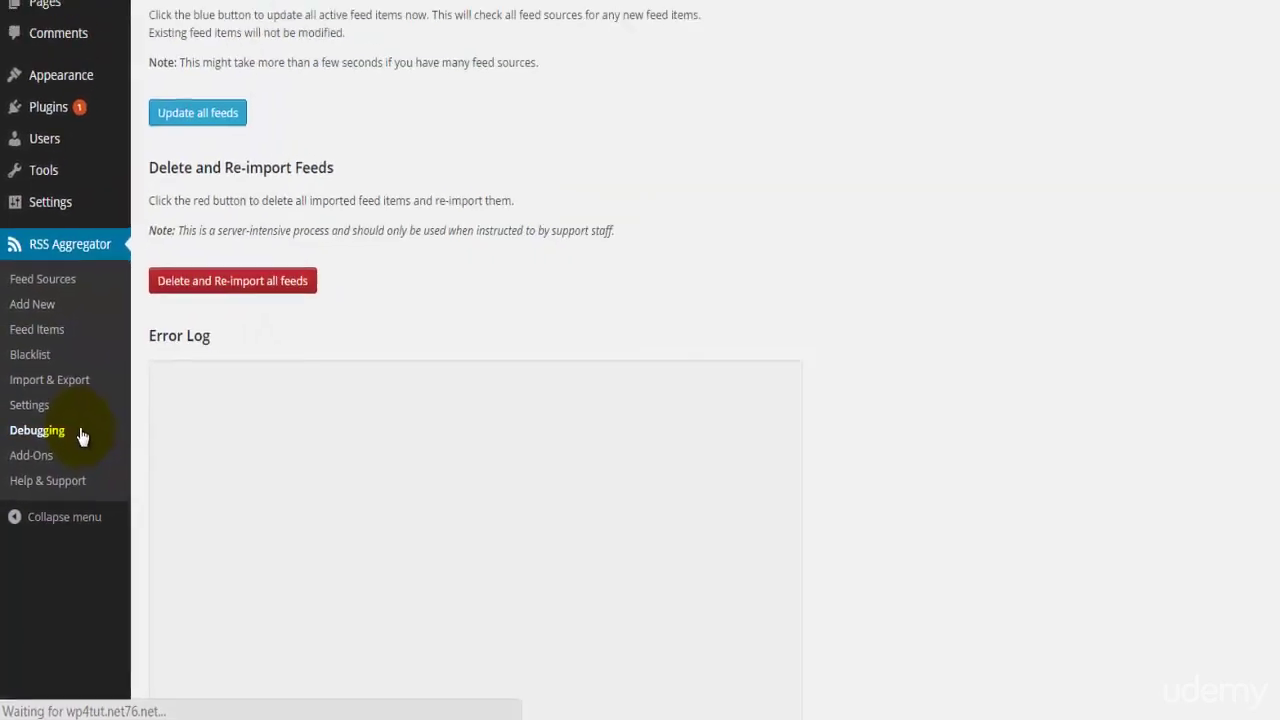